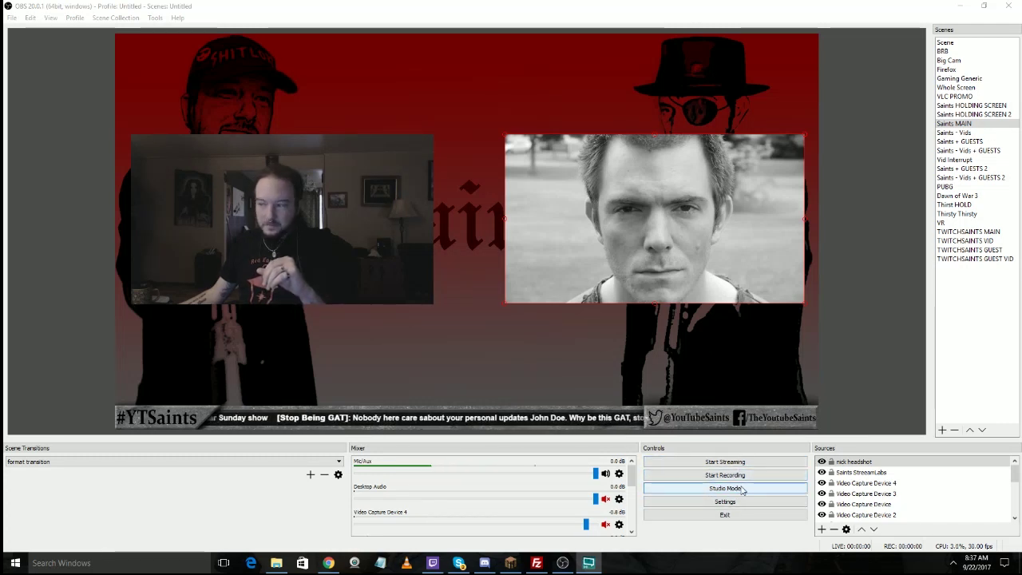
Step: Turn on Studio Mode and load the Saints - Vids scene into the preview
click(740, 488)
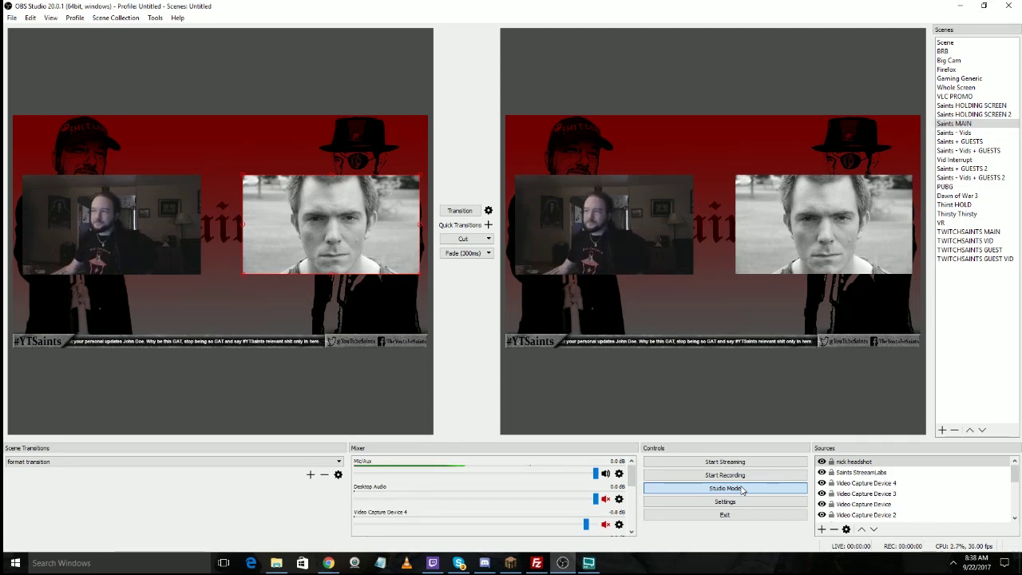
click(961, 133)
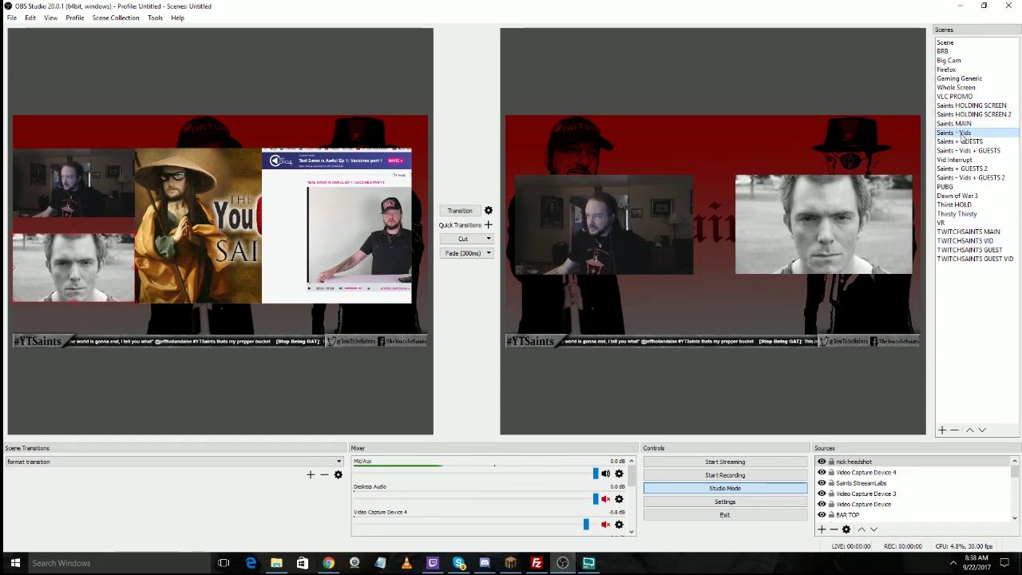
scroll(856, 499, down, 3)
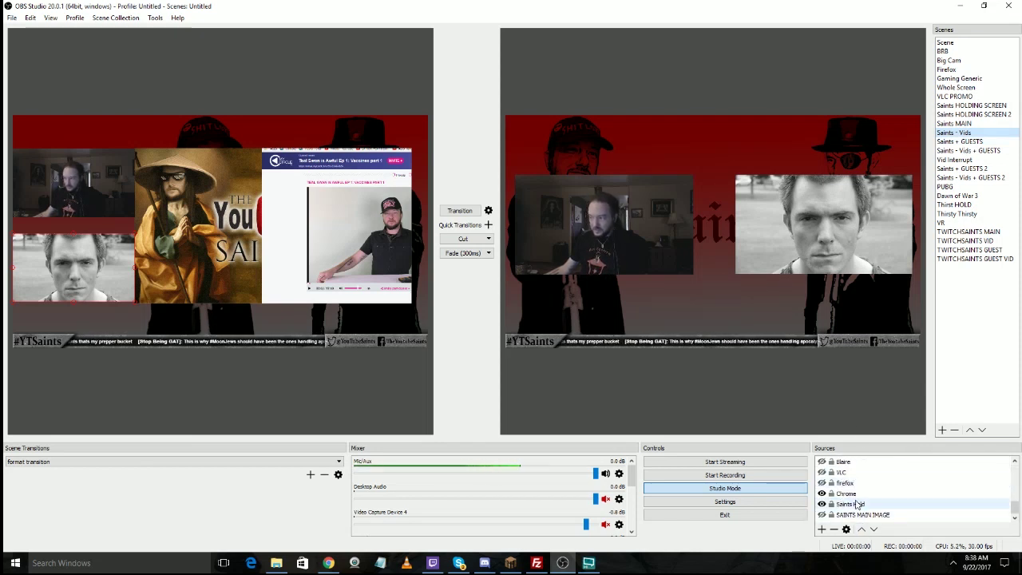
drag(858, 505, 874, 521)
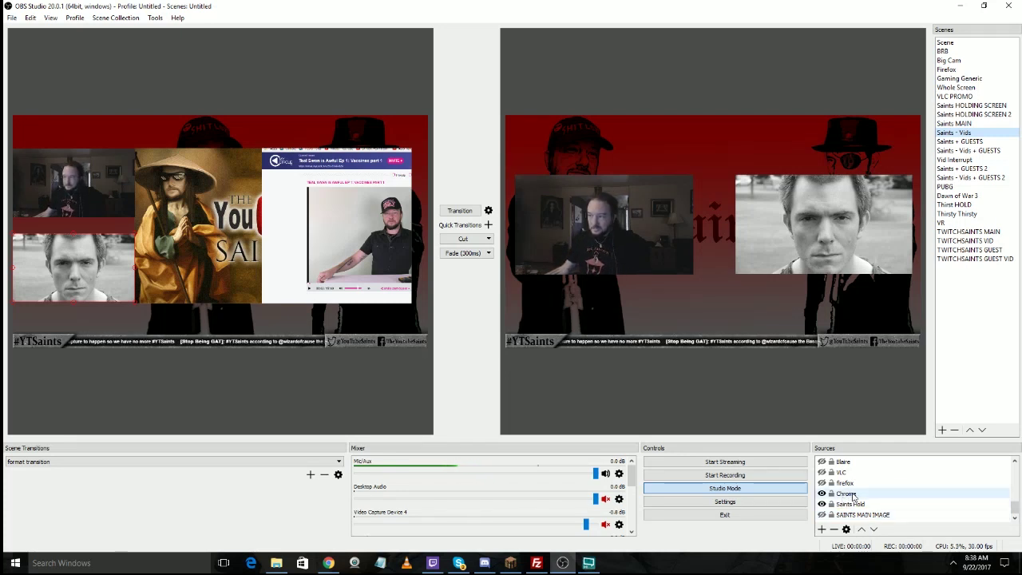
Step: Reposition and enlarge the Chrome source in the preview until the web video's picture fills the frame beside the two hosts
click(854, 497)
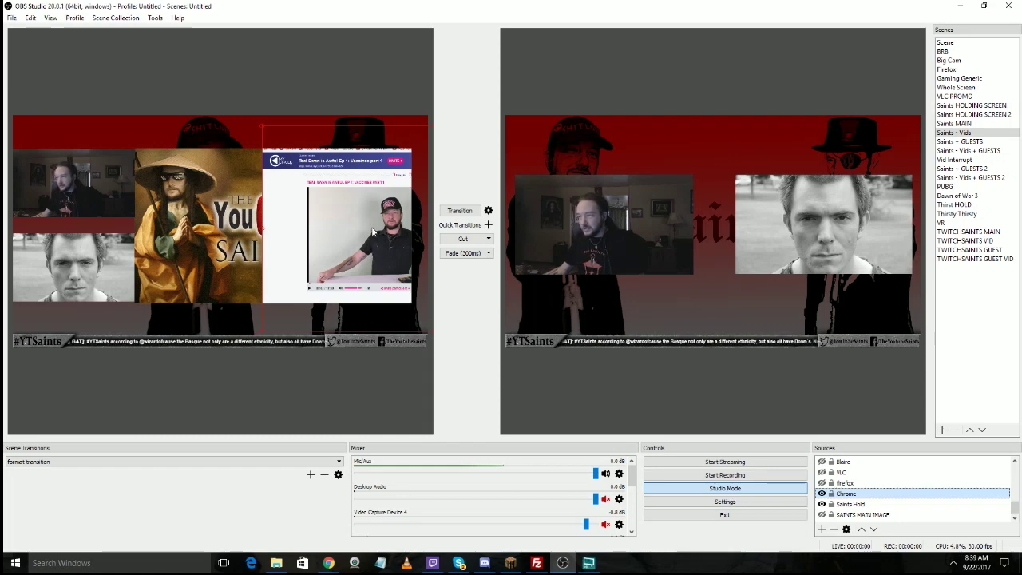
drag(370, 241, 271, 232)
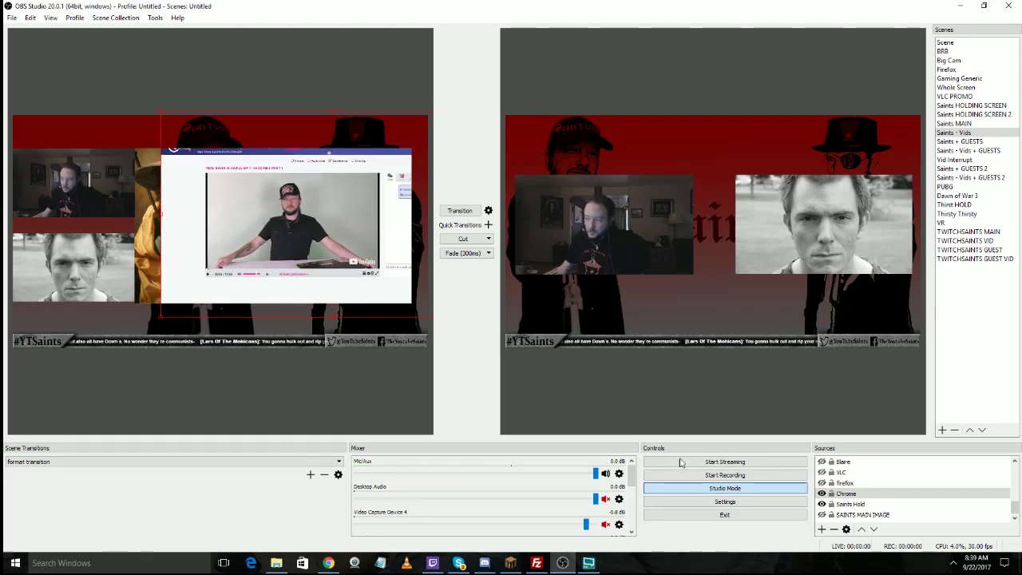
click(851, 495)
drag(290, 230, 325, 206)
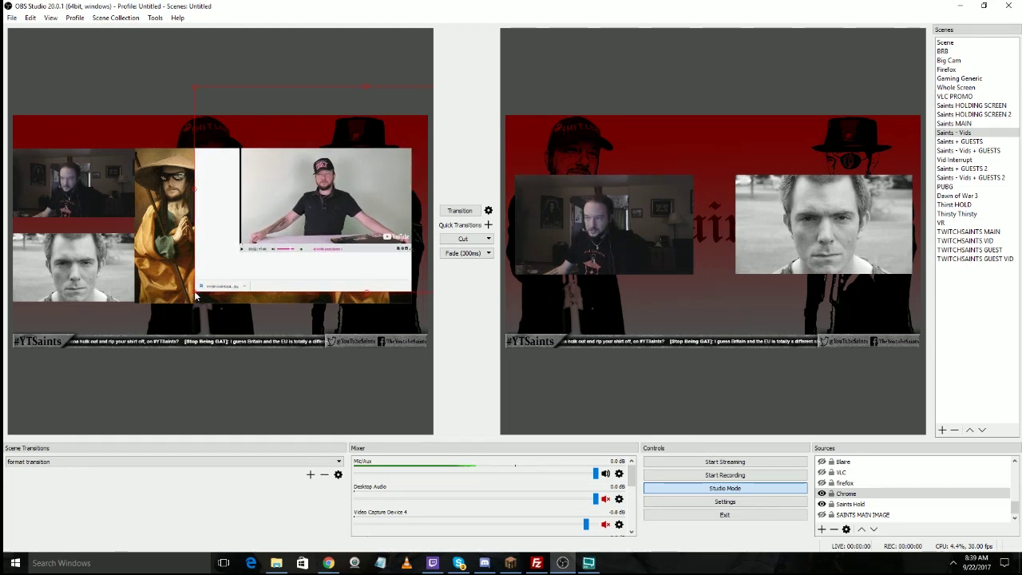
drag(194, 293, 96, 359)
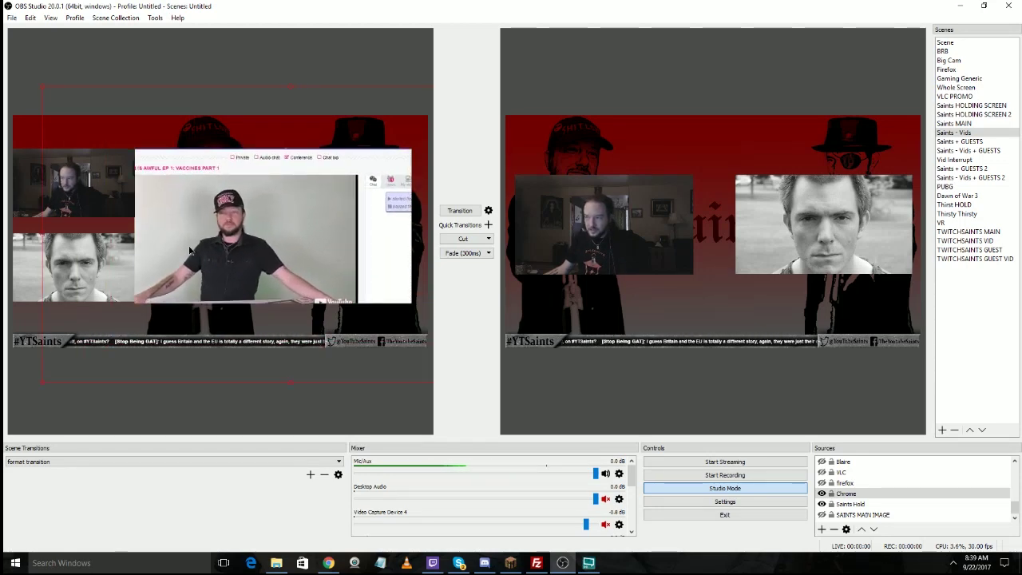
drag(244, 227, 174, 307)
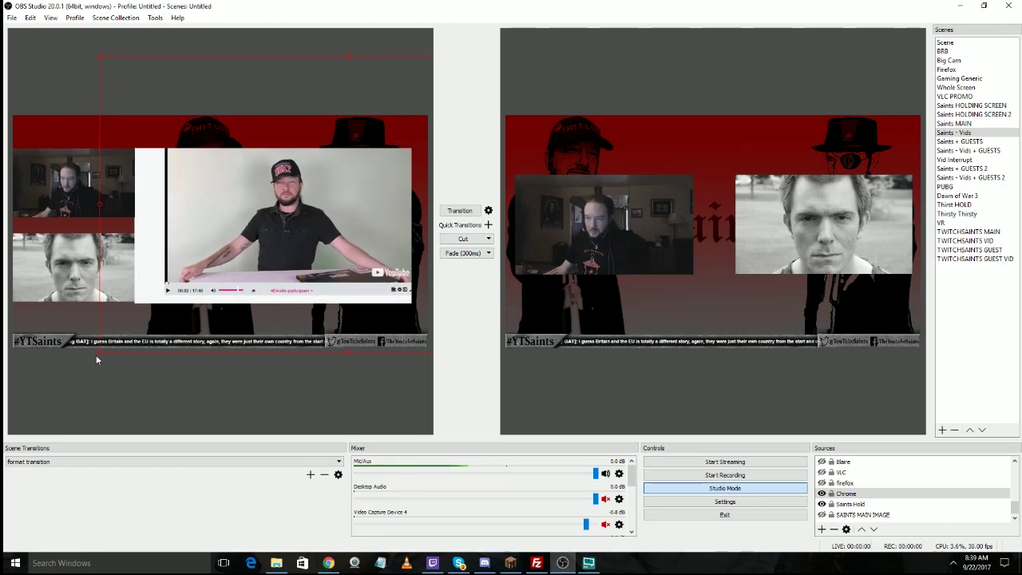
drag(96, 360, 53, 384)
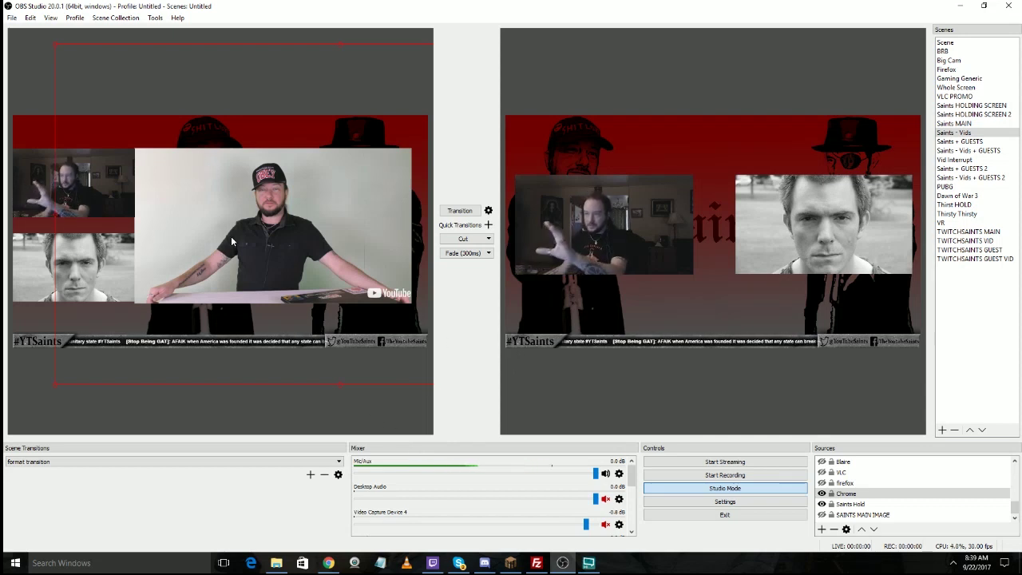
Step: Transition the Saints - Vids preview to the live output and leave Studio Mode
click(461, 212)
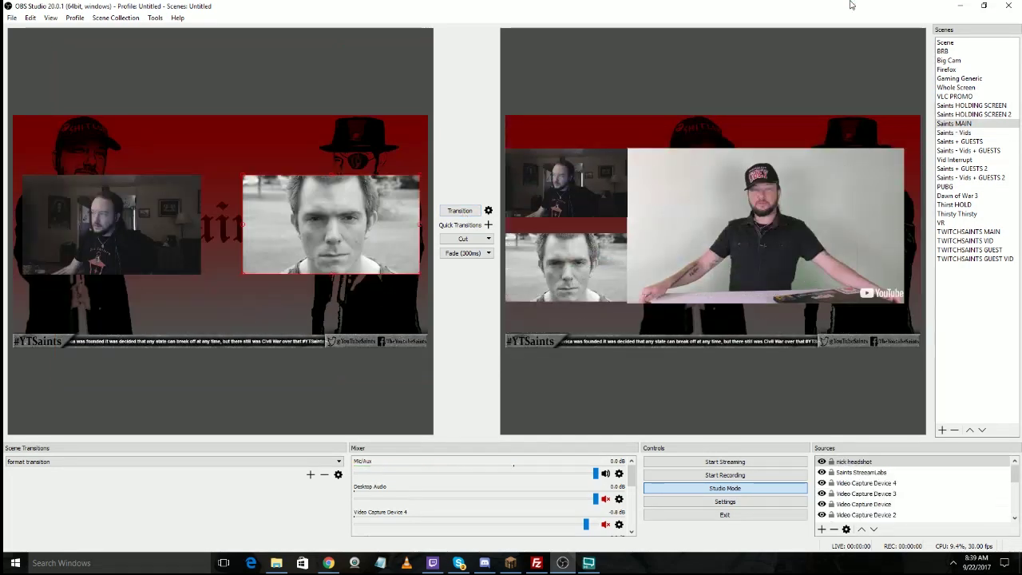
click(715, 491)
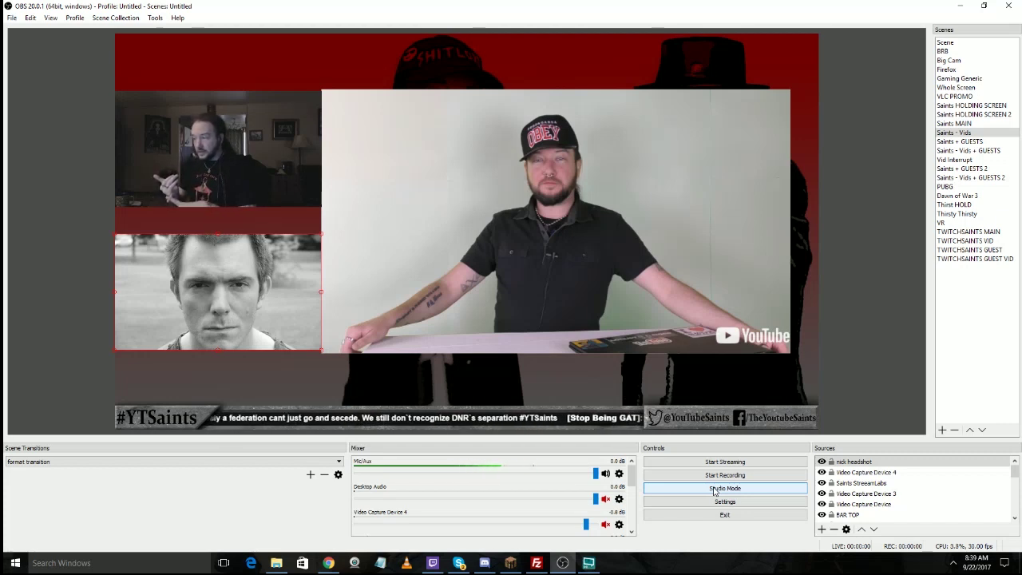
Step: Preview the Saints + GUESTS scene in Studio Mode and make its vernaculis source visible
click(715, 489)
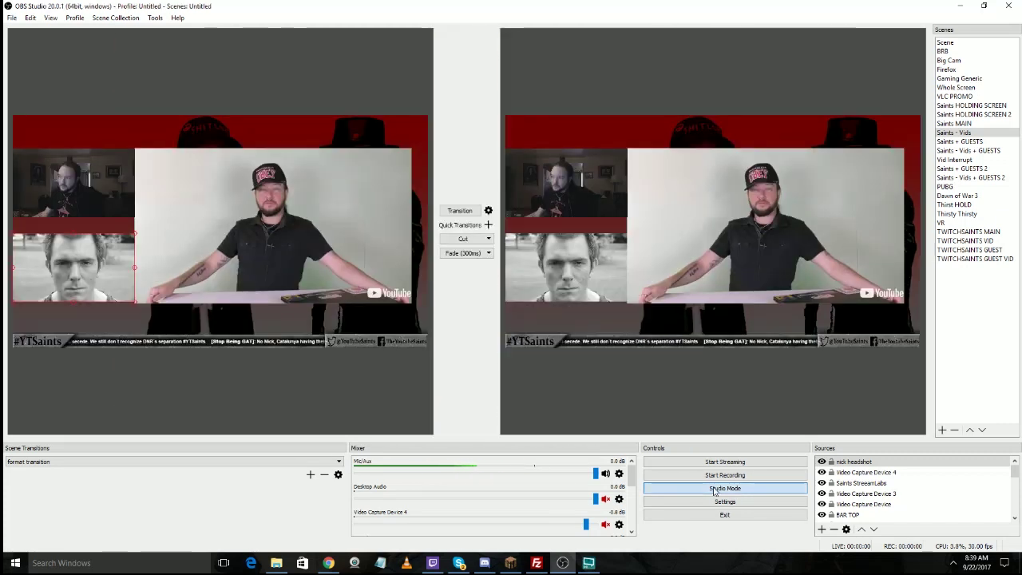
key(Up)
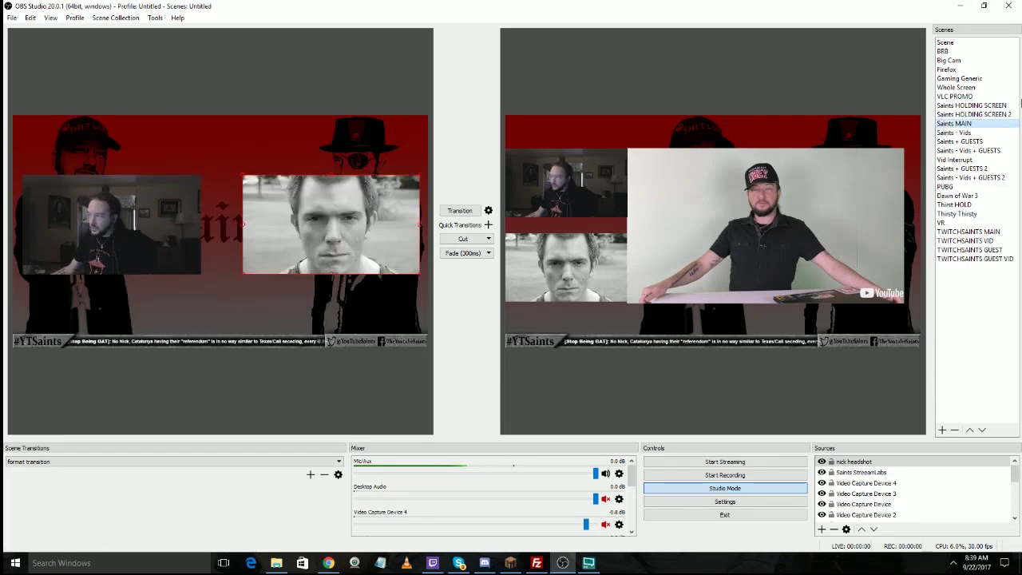
click(967, 141)
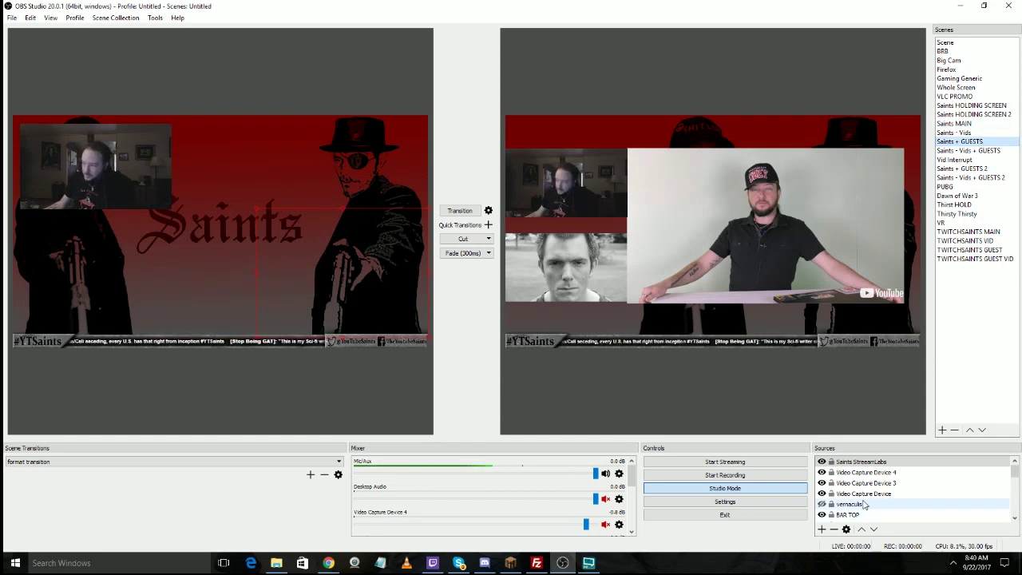
click(828, 505)
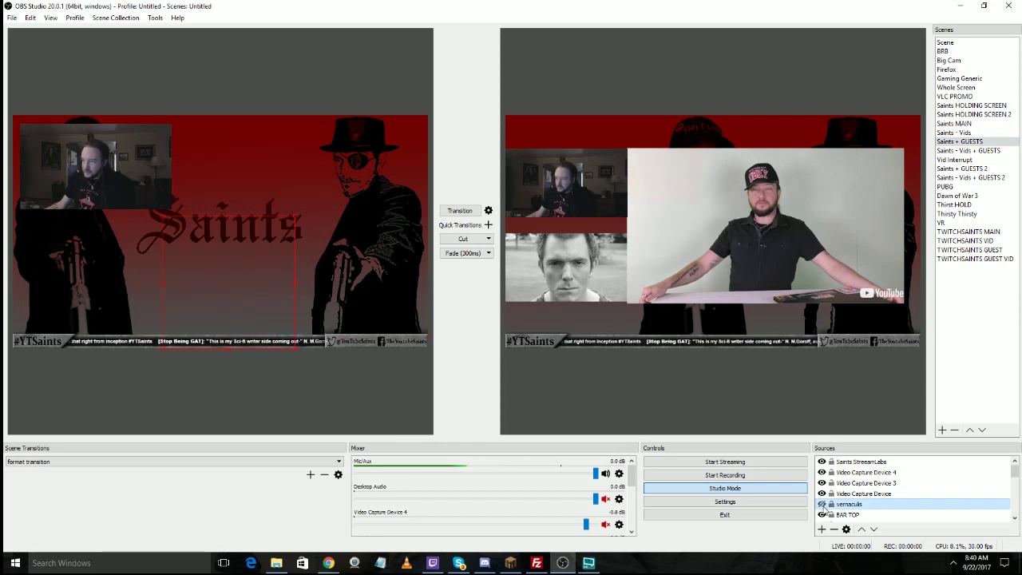
click(821, 505)
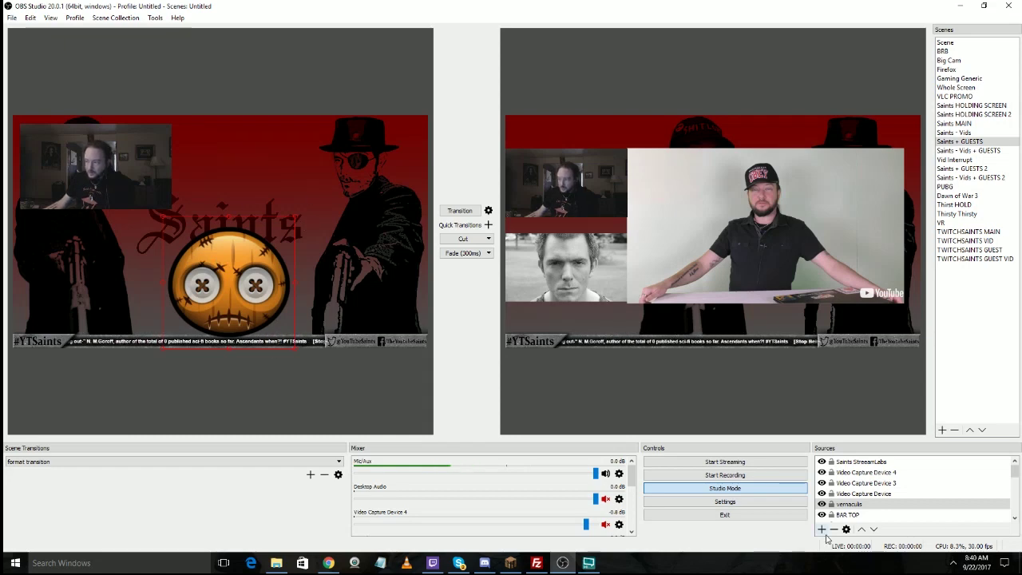
Step: Add the existing headshot image source to Saints + GUESTS and place it in the scene's upper-right corner, opposite the webcam
click(822, 529)
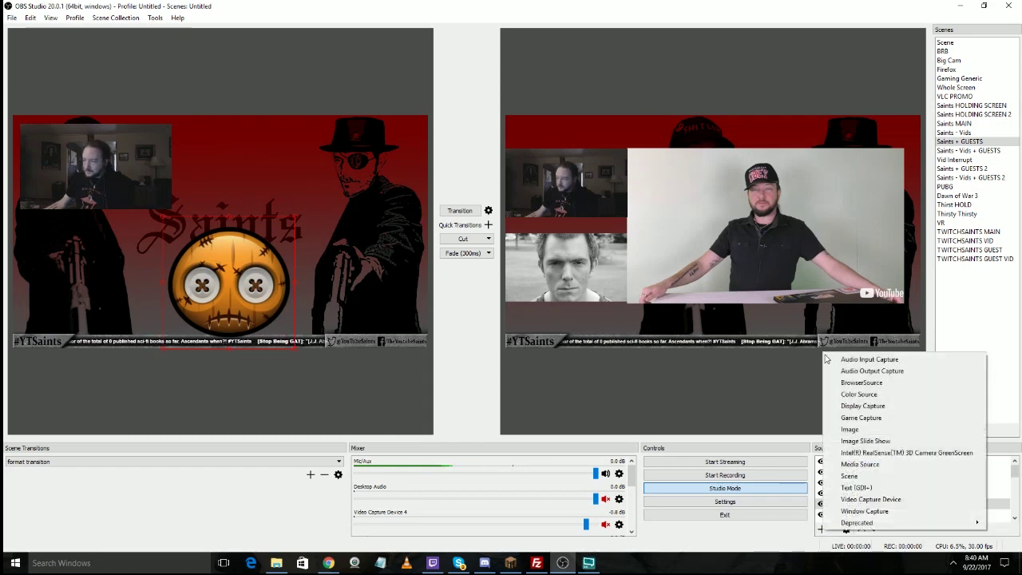
click(846, 425)
click(435, 235)
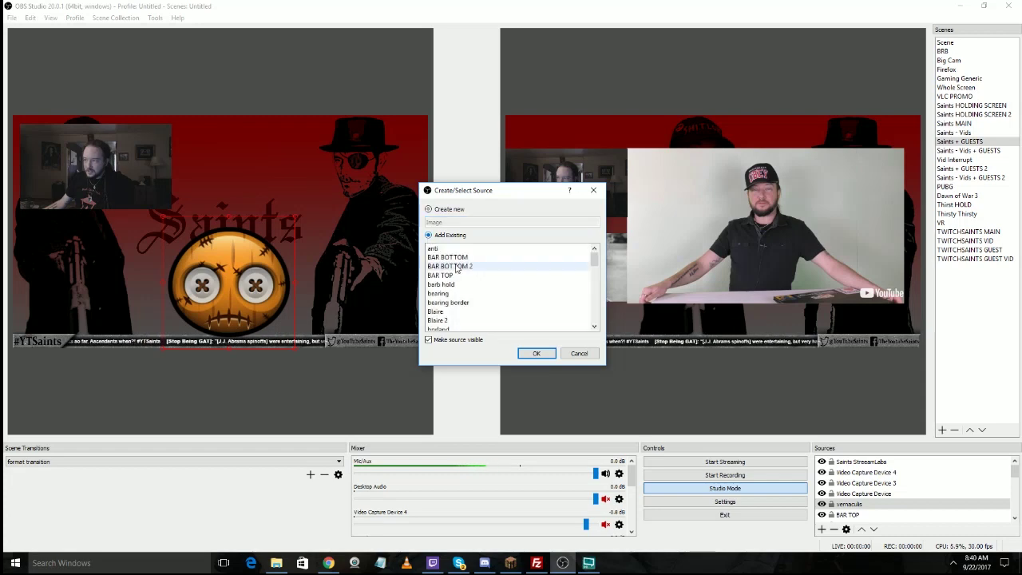
scroll(467, 280, down, 6)
click(463, 302)
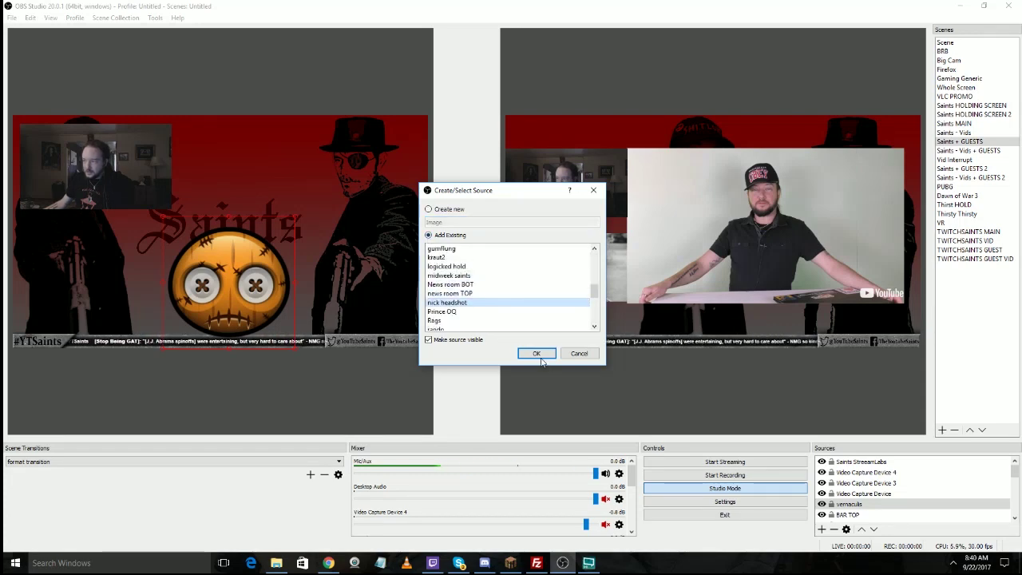
click(537, 353)
drag(89, 167, 310, 235)
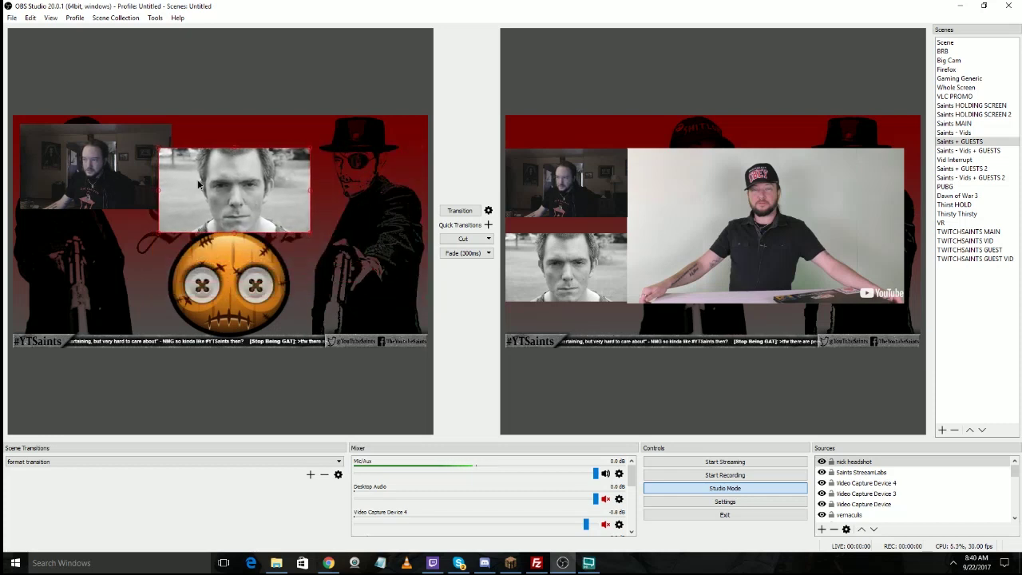
drag(188, 185, 360, 170)
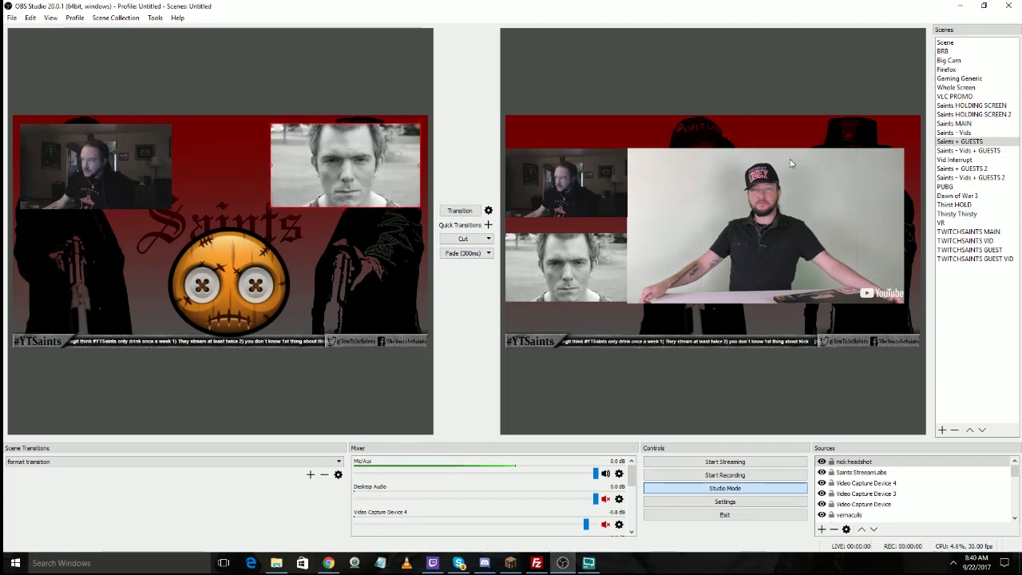
Step: Transition the edited Saints + GUESTS scene to the live output and turn off Studio Mode
click(461, 210)
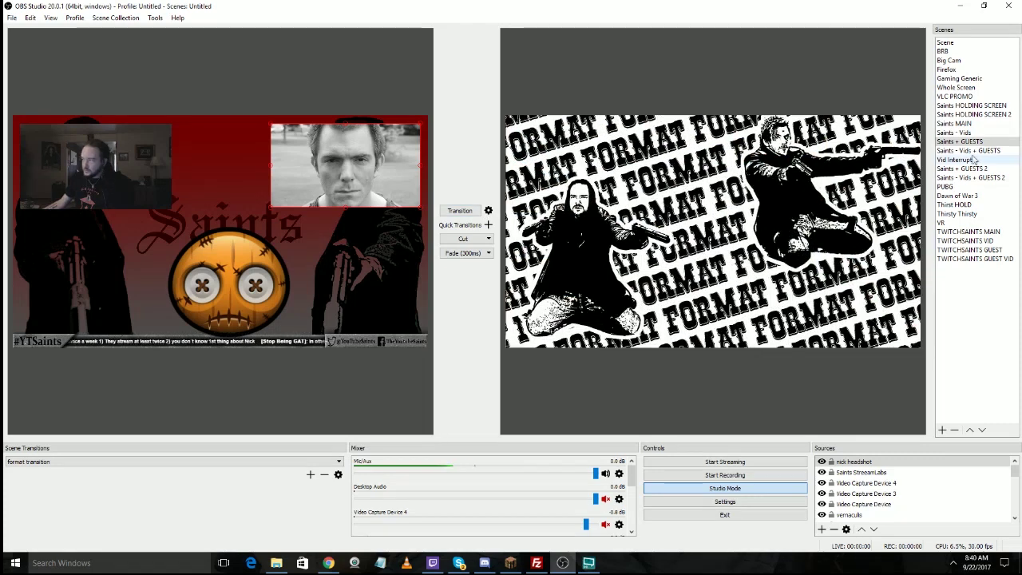
click(725, 490)
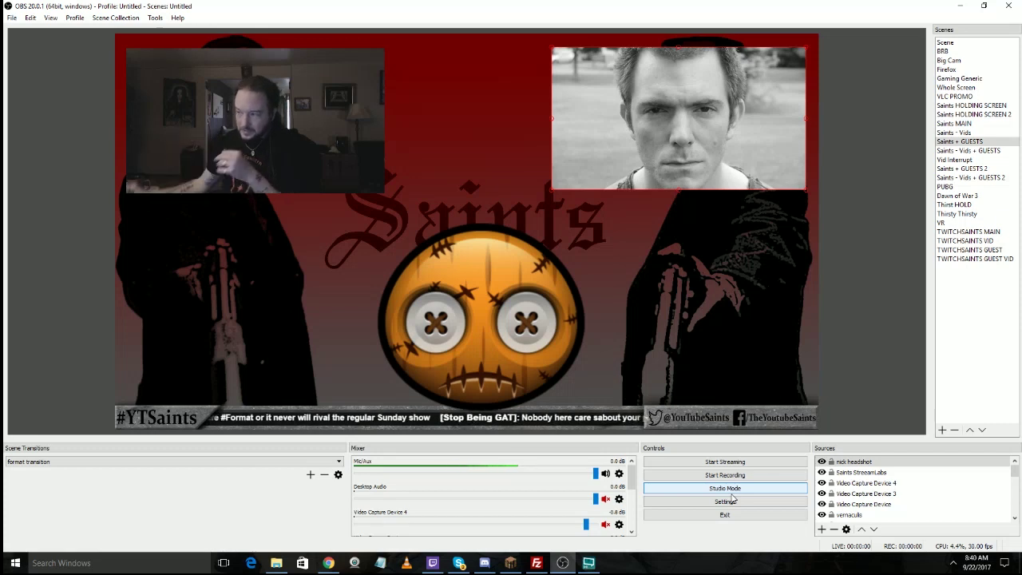
right_click(964, 148)
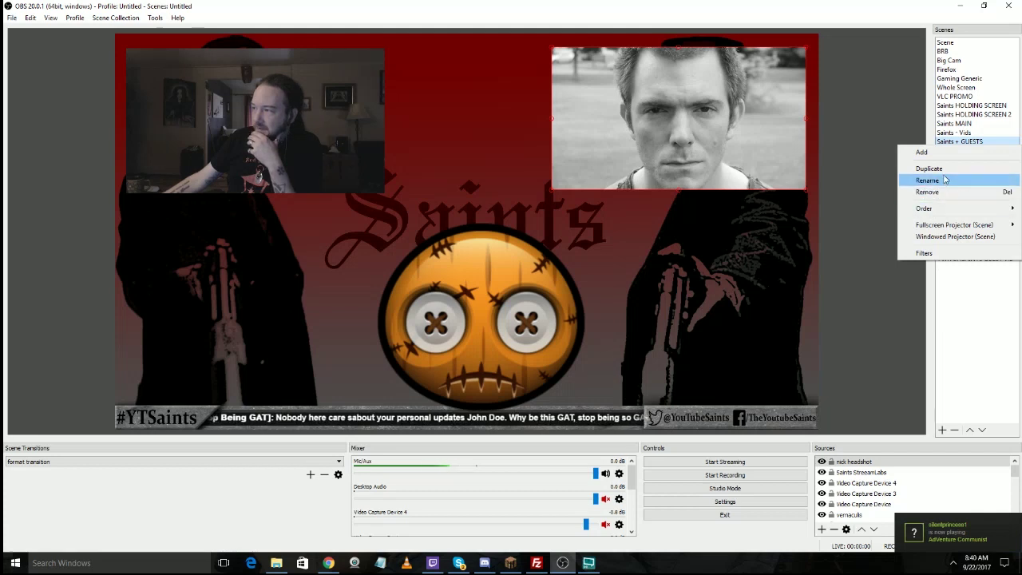
click(994, 352)
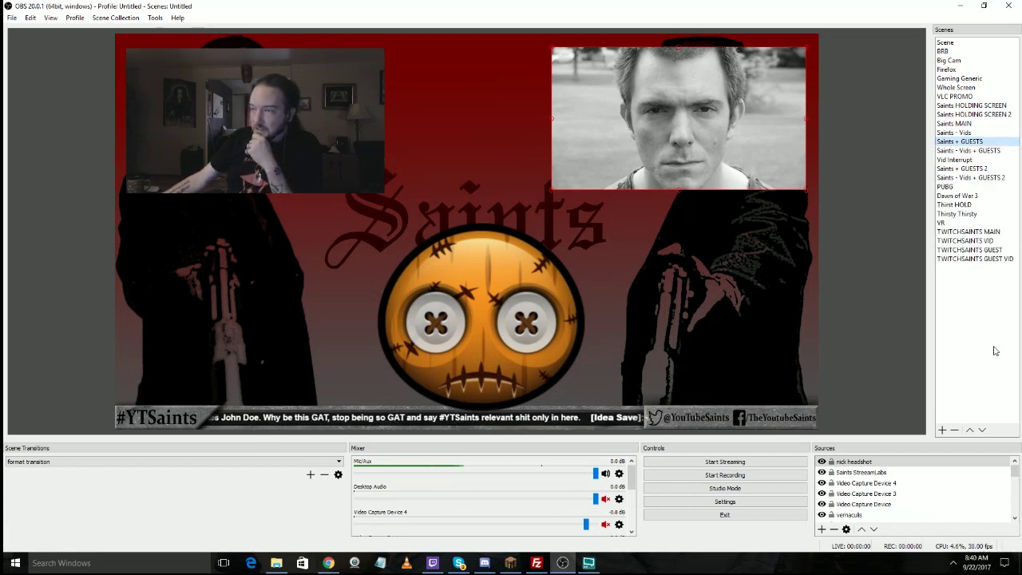
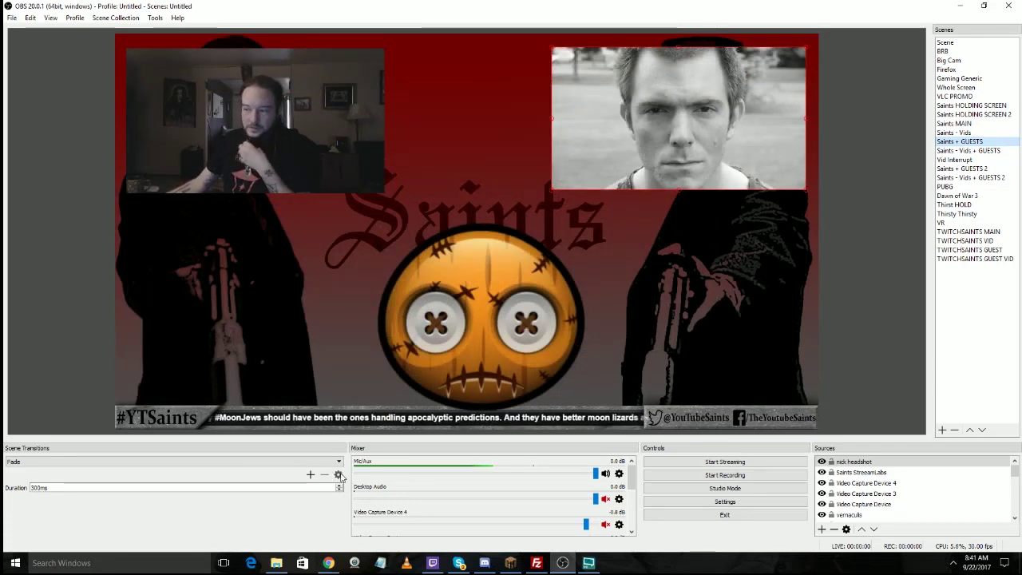
Step: Add a Slide scene transition under its default name and confirm its direction setting
click(310, 474)
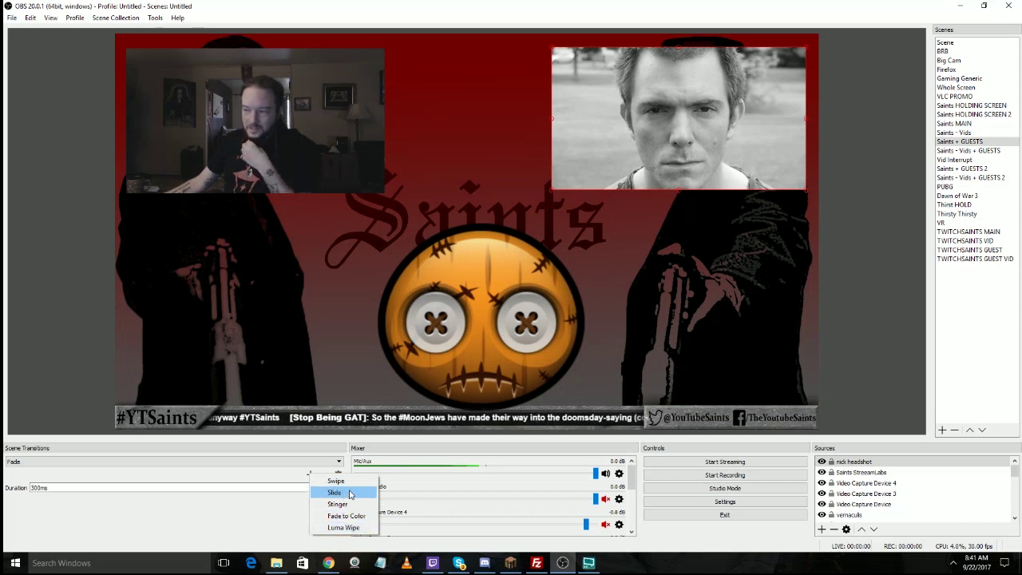
click(350, 493)
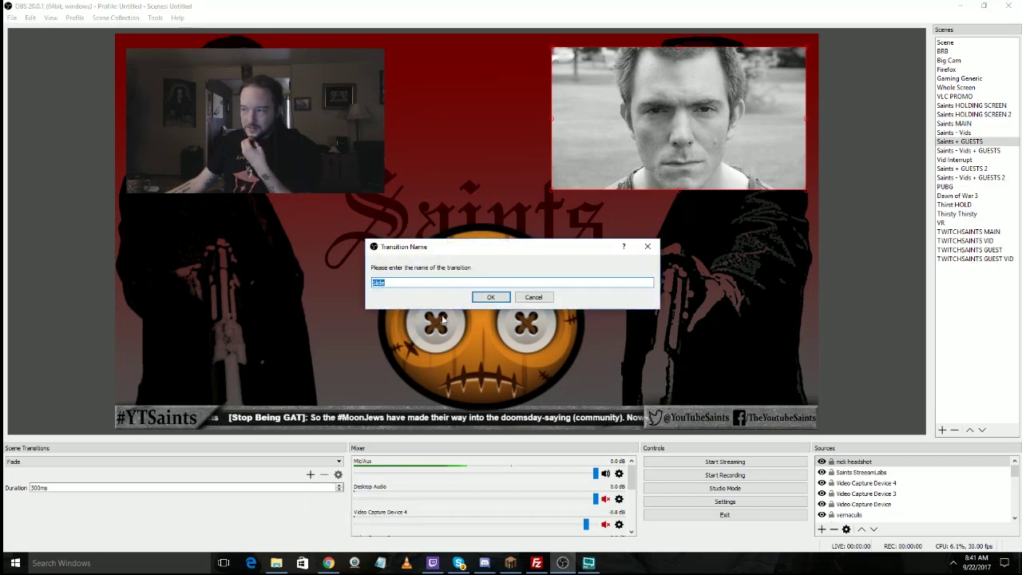
click(490, 300)
click(426, 379)
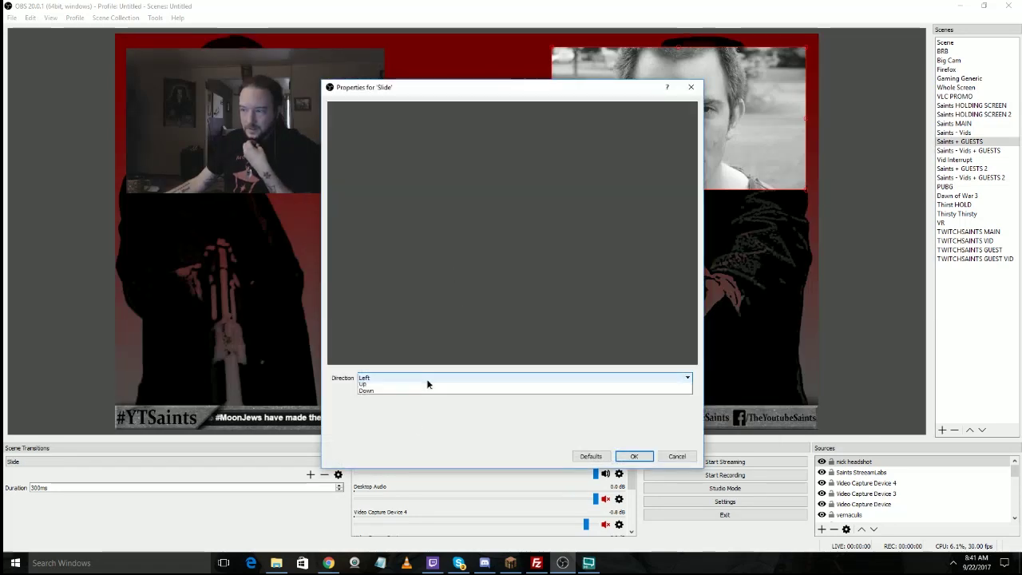
click(427, 380)
click(632, 456)
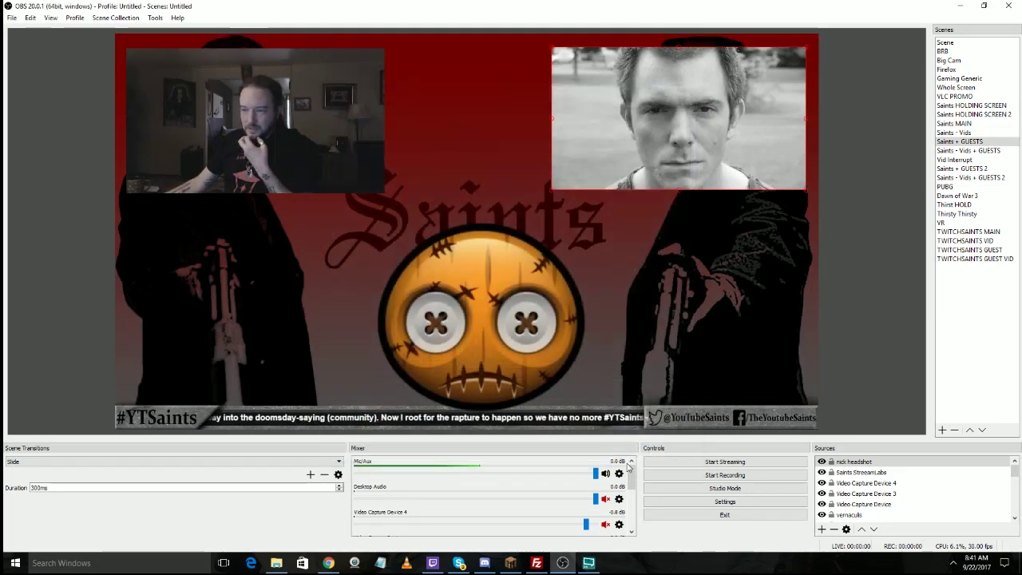
Step: Test the Slide transition by switching to Saints - Vids and back to Saints + GUESTS, and remove that transition
click(969, 134)
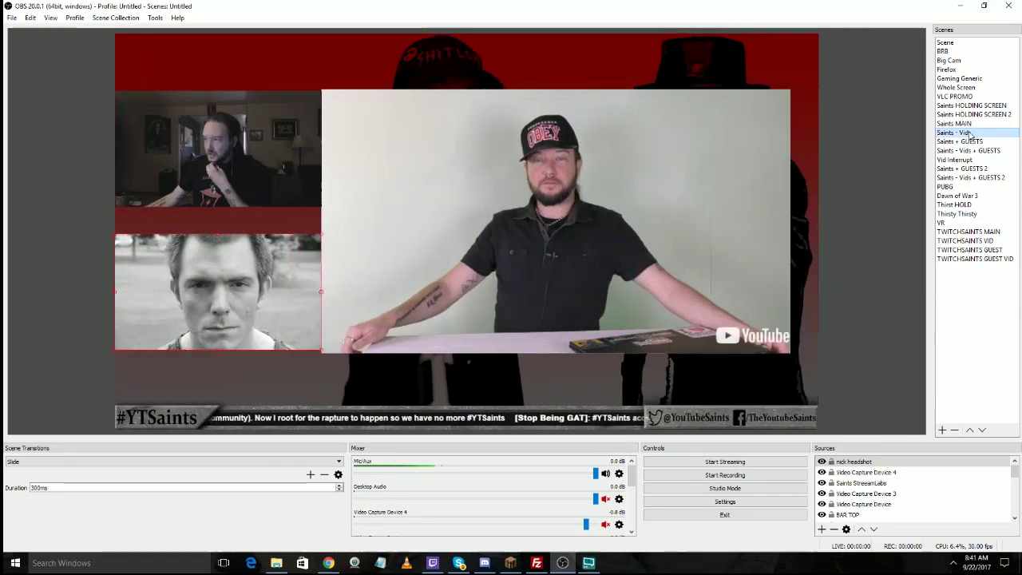
click(982, 142)
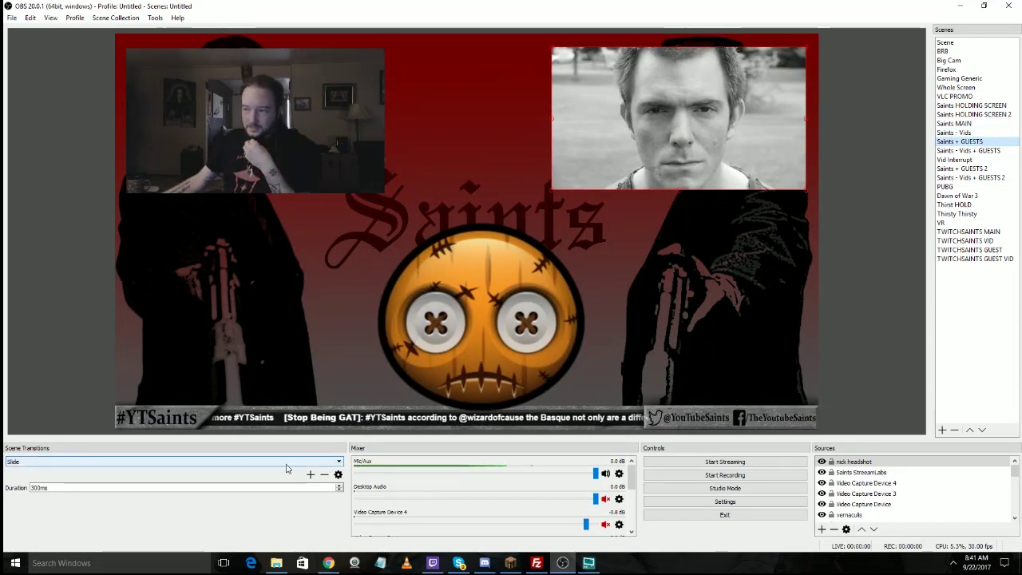
click(324, 475)
click(534, 295)
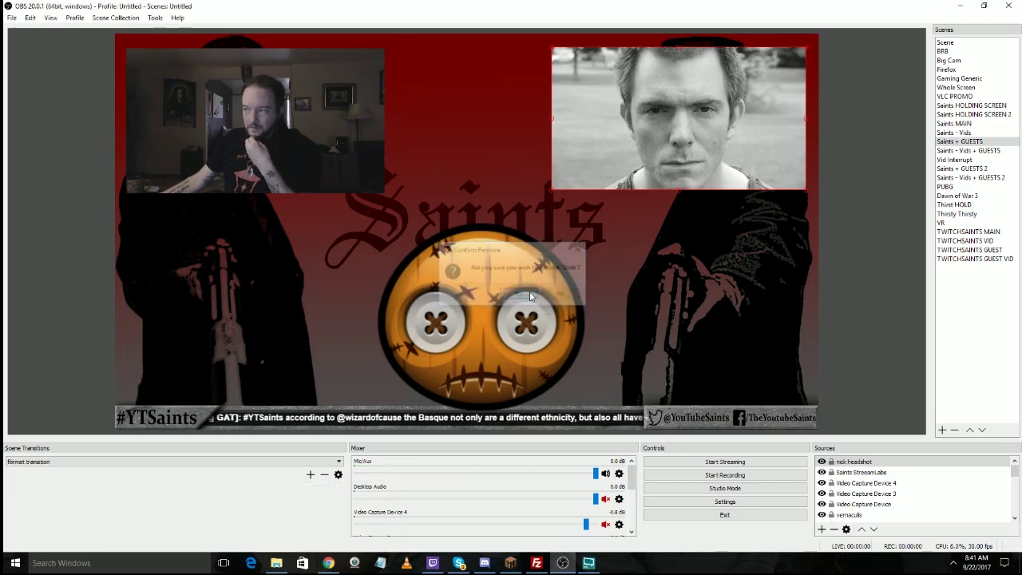
Step: Add a Luma Wipe scene transition under its default name with the Zigzag Horizontal image
click(312, 475)
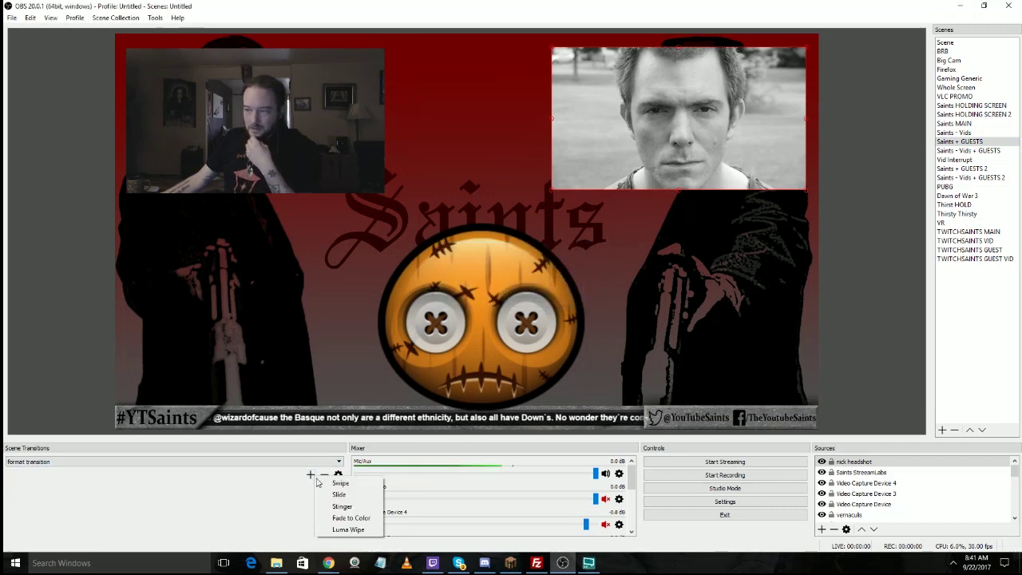
click(343, 529)
click(492, 297)
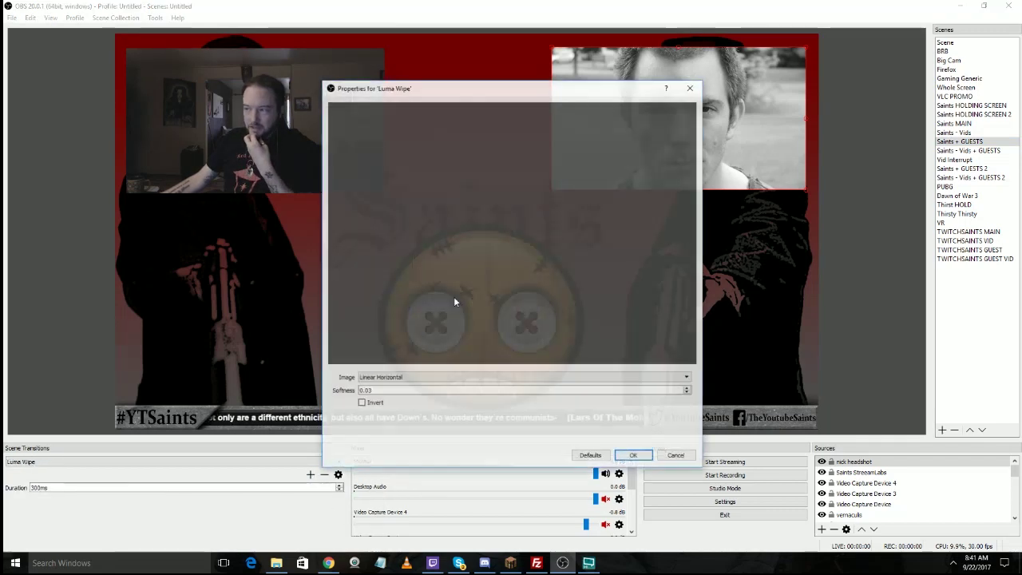
click(423, 378)
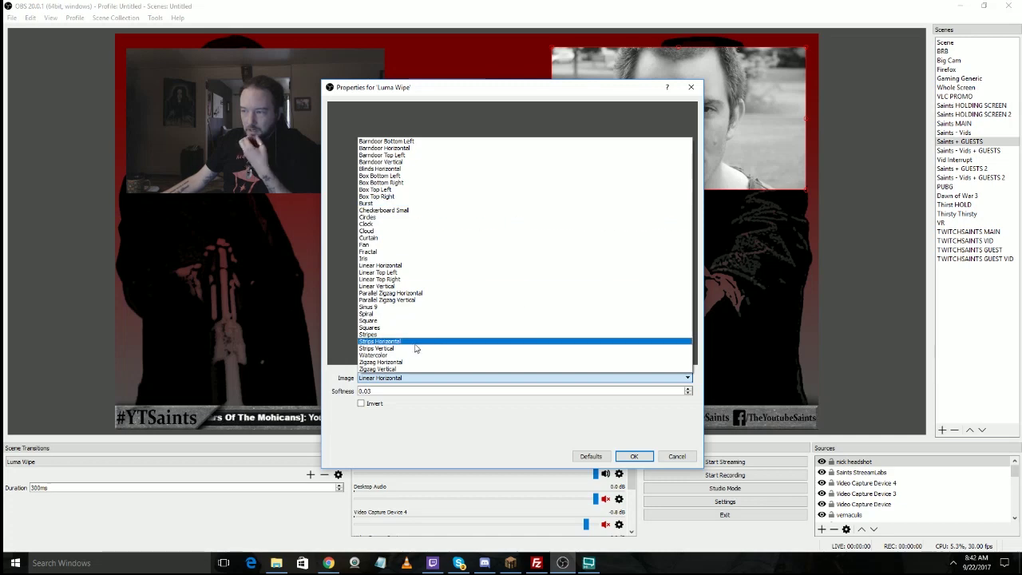
click(406, 363)
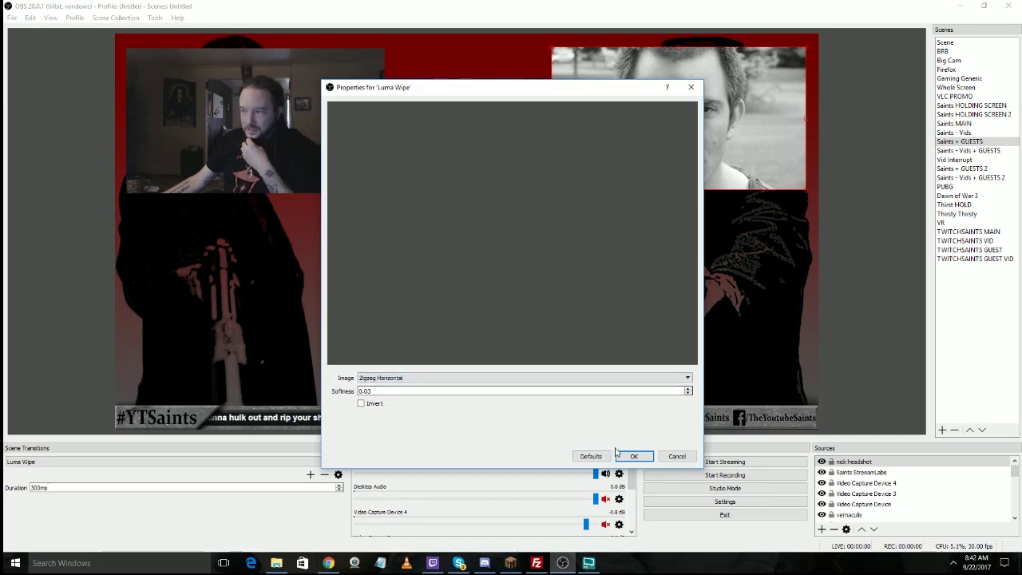
click(634, 457)
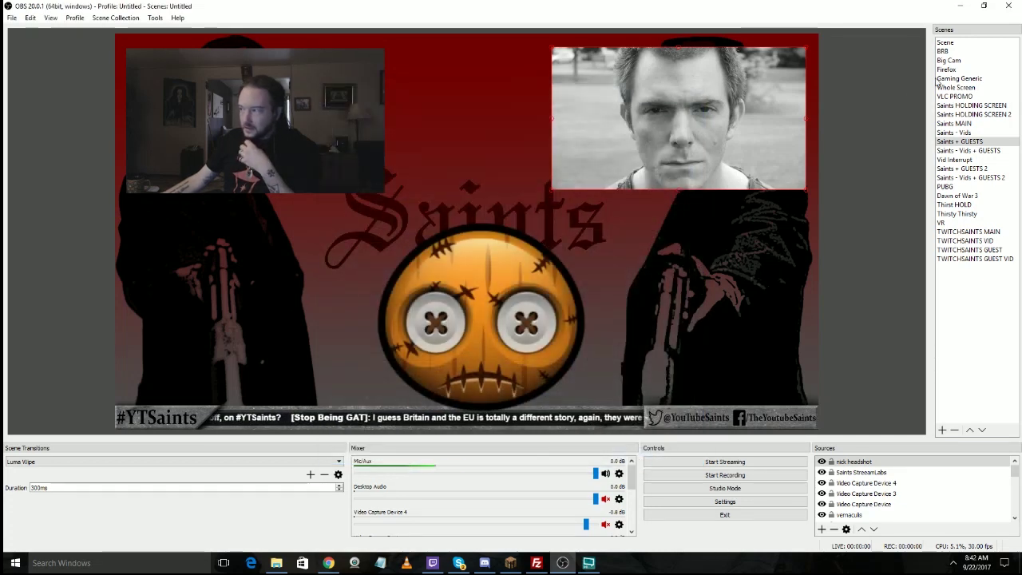
Step: Test the Luma Wipe by switching to Saints - Vids, back to Saints + GUESTS, and to Saints - Vids once more
click(970, 133)
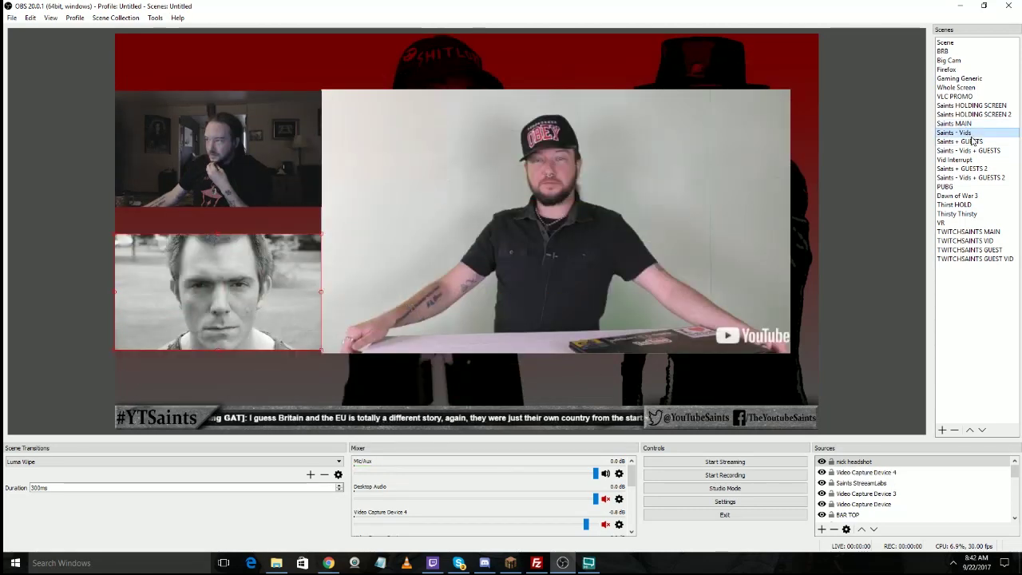
click(973, 140)
click(969, 133)
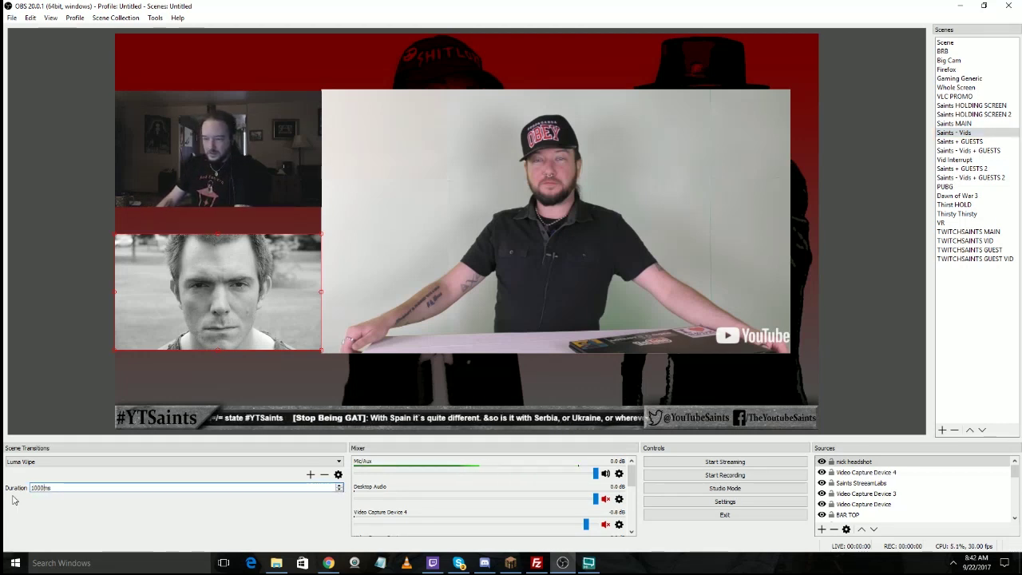
Step: Test the Luma Wipe at a 1000 ms duration by alternating between Saints MAIN and Saints - Vids, and remove that transition
click(962, 124)
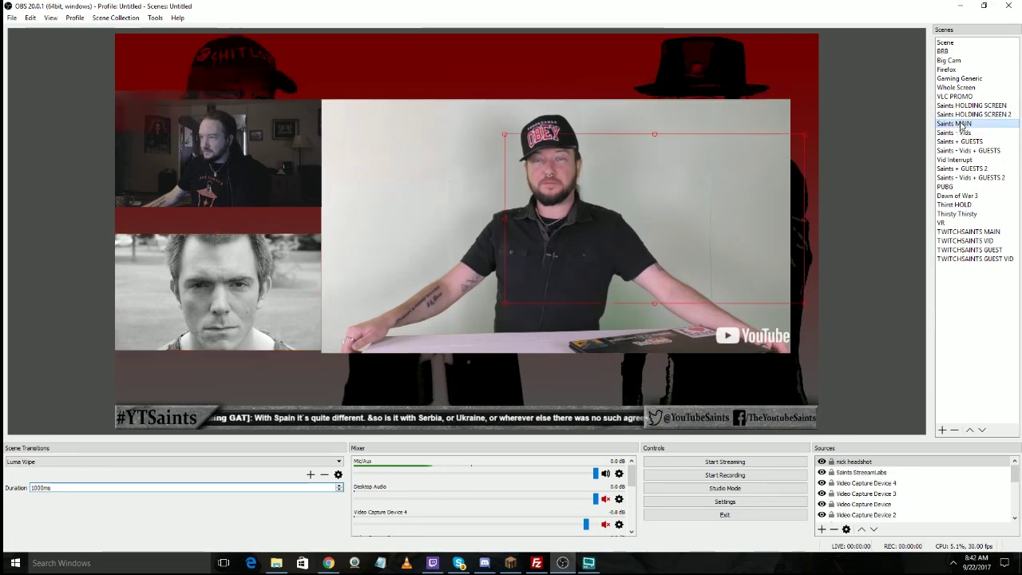
click(968, 132)
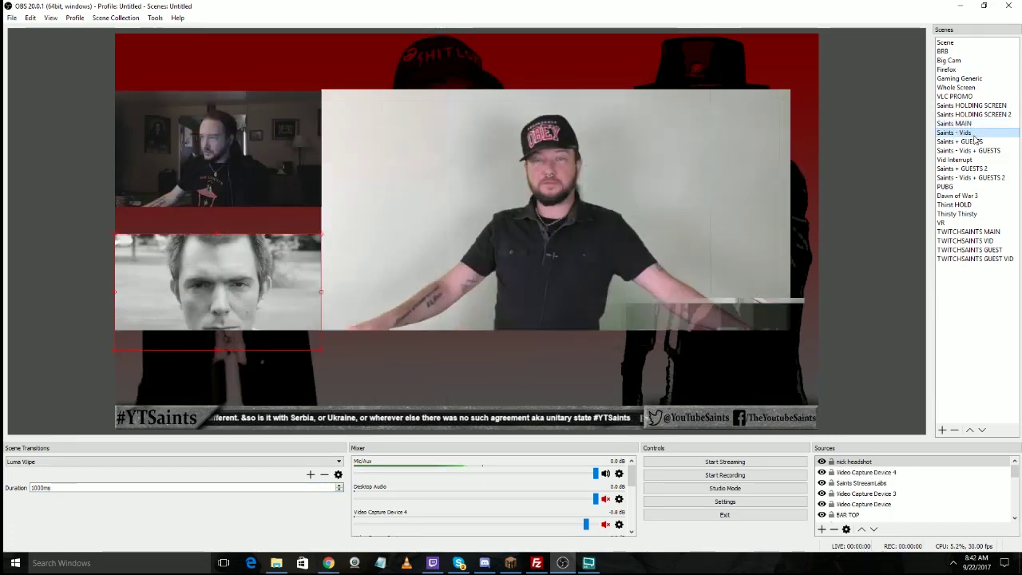
click(976, 142)
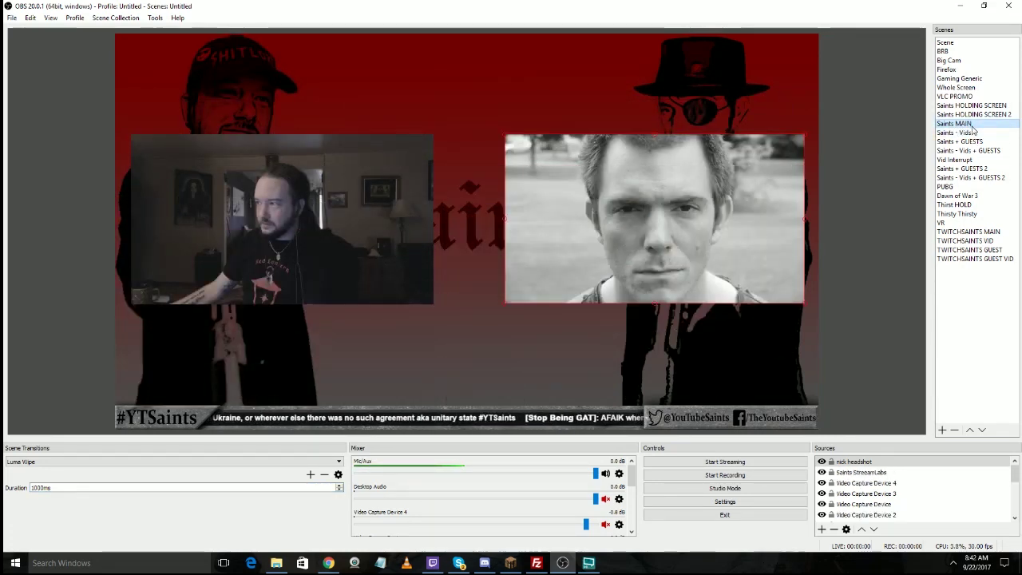
click(977, 134)
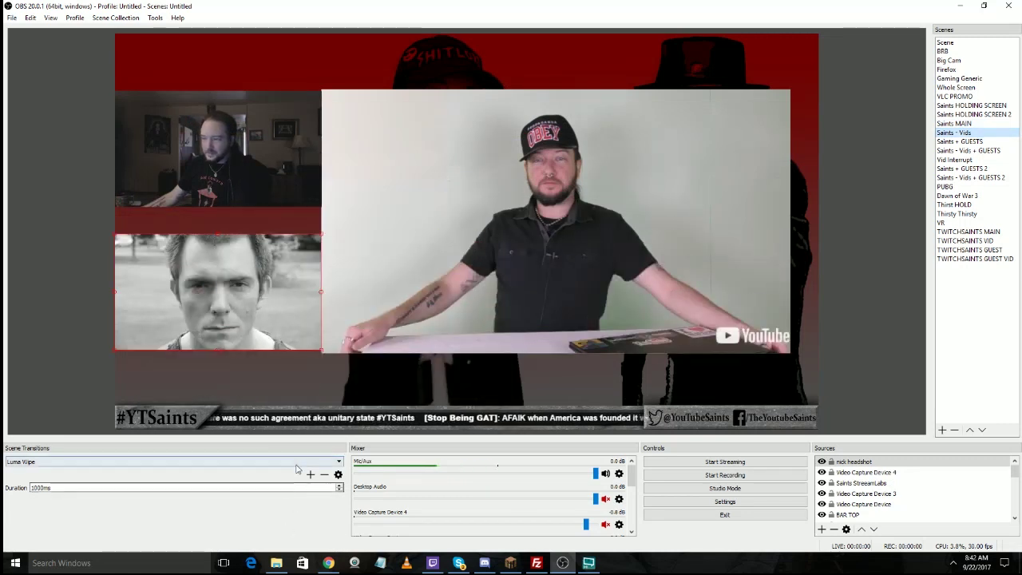
click(324, 474)
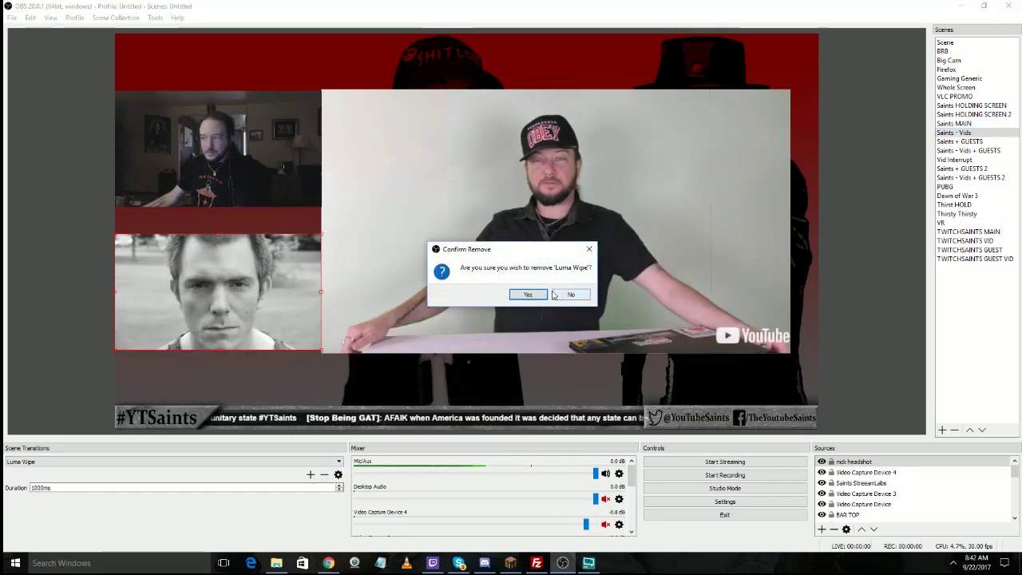
click(528, 295)
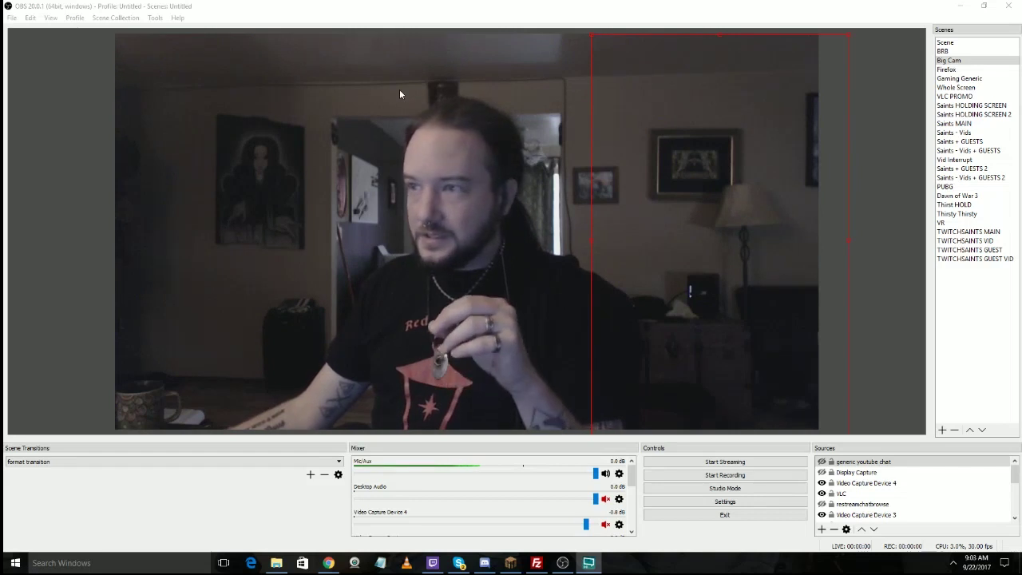
Step: Unlock the interface layout so the docks can be moved and resized
click(324, 12)
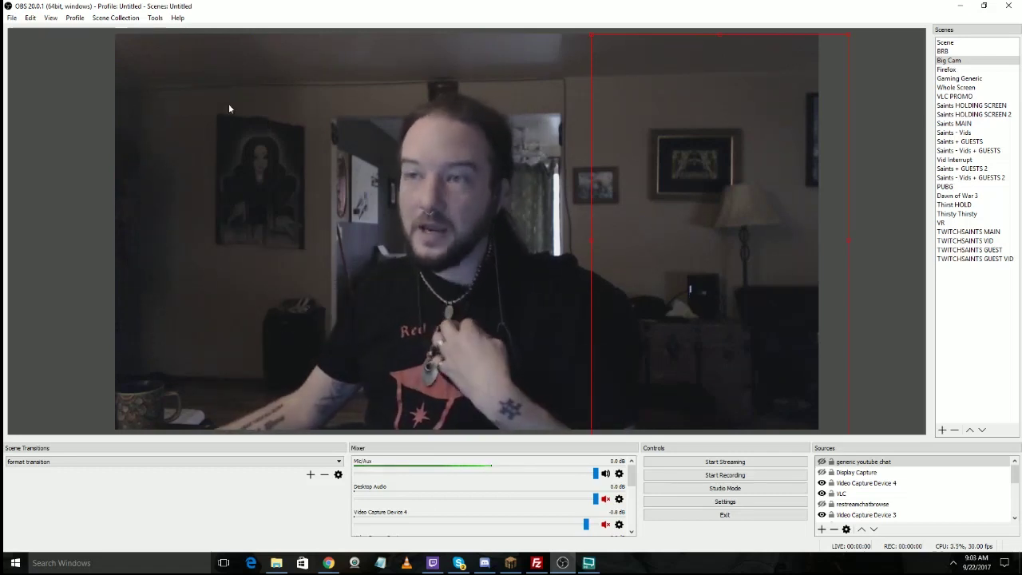
click(30, 17)
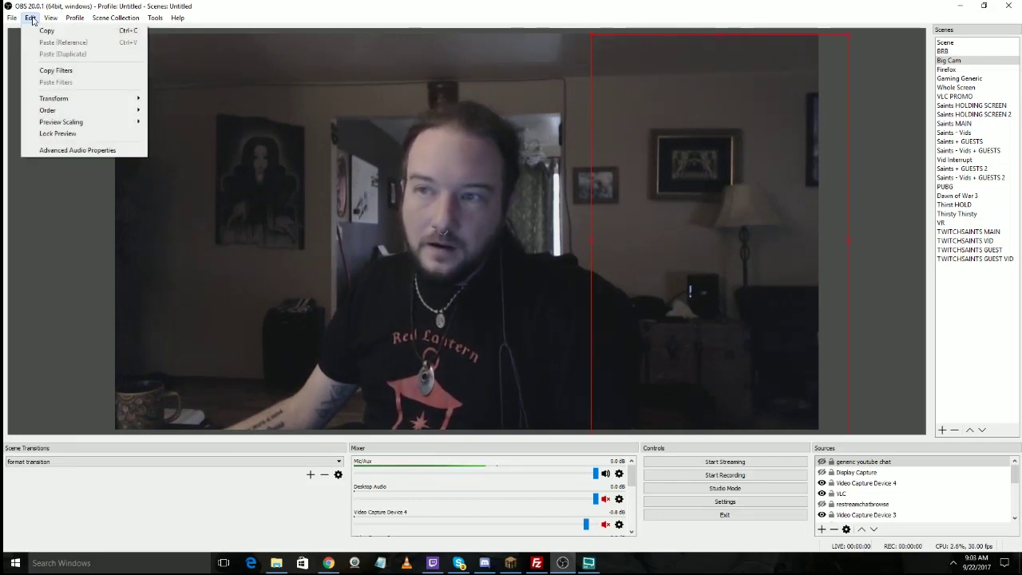
mouse_move(54, 17)
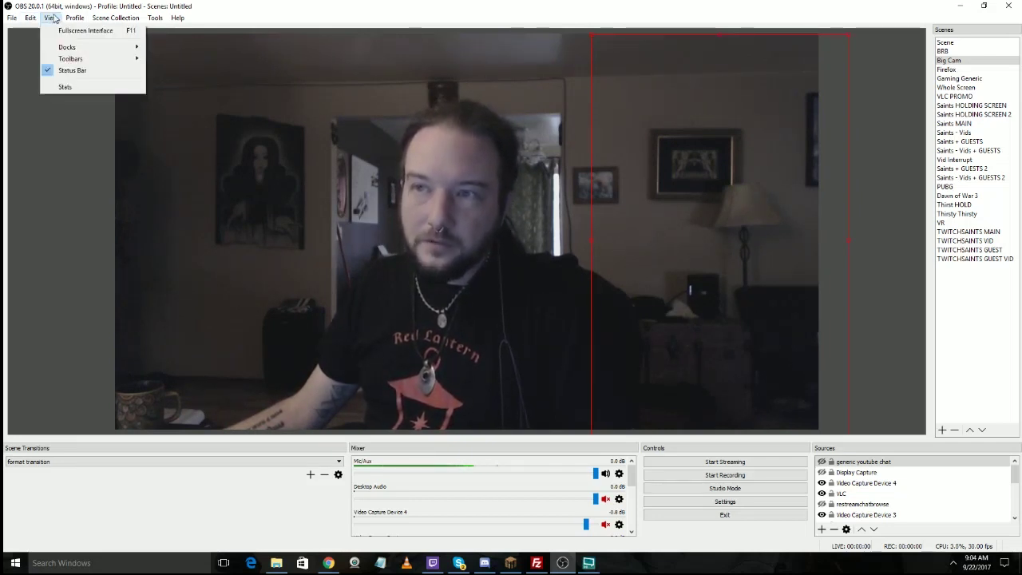
mouse_move(104, 47)
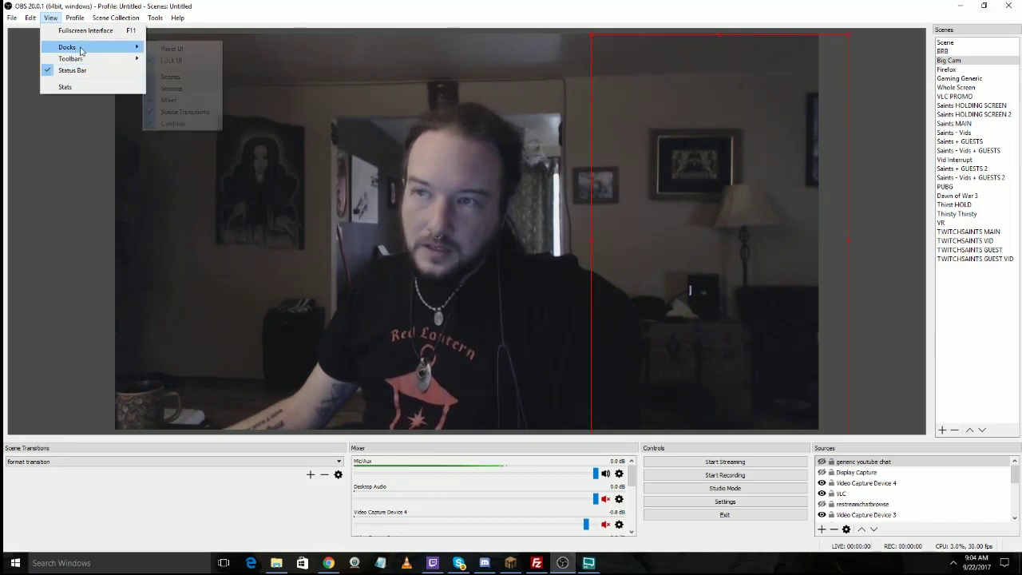
click(178, 62)
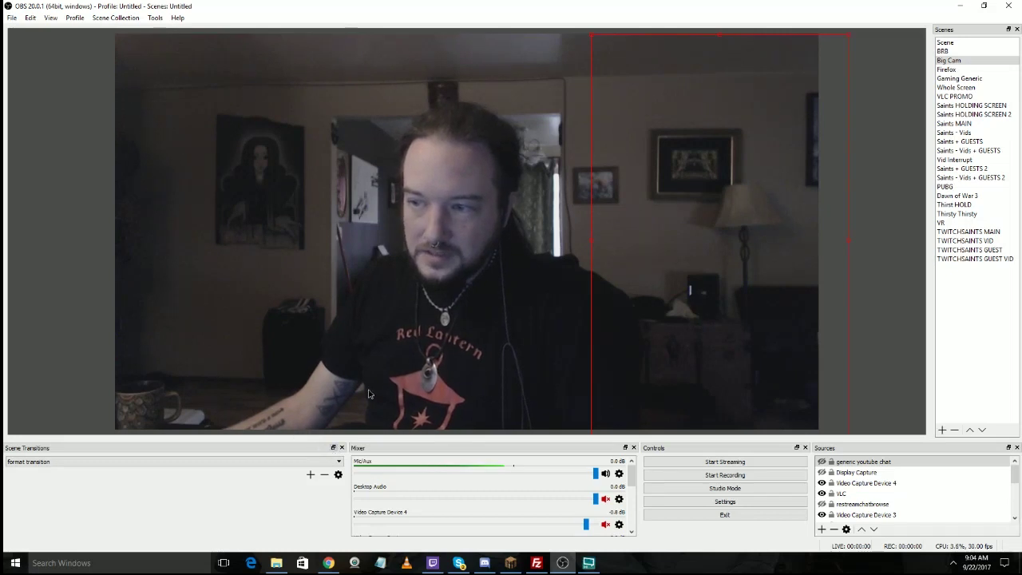
Step: Float the Scene Transitions dock, redock it as a tab with the Mixer, and adjust its width against the Controls dock
click(334, 447)
drag(290, 434, 299, 453)
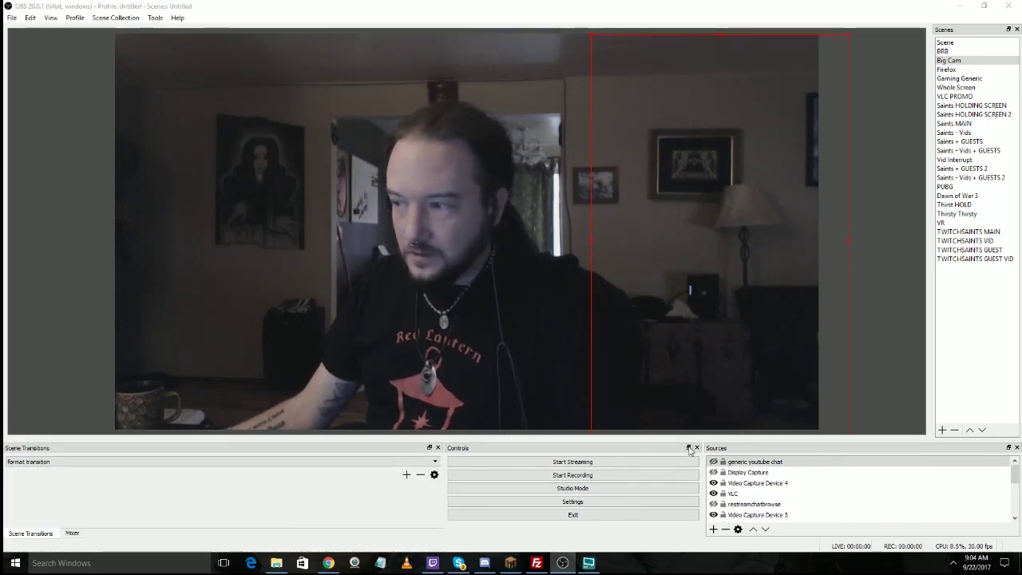
drag(447, 452, 163, 449)
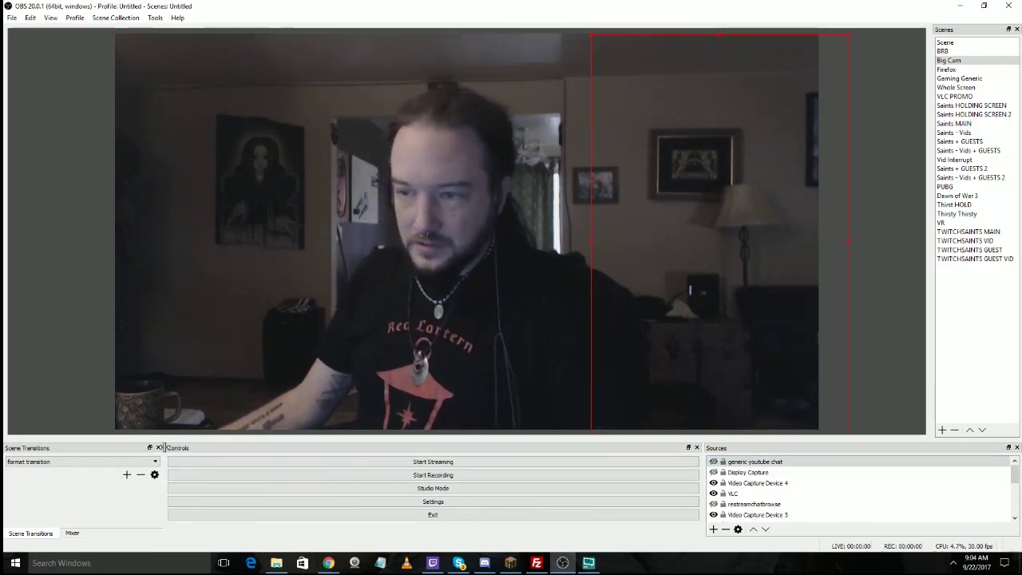
drag(164, 448, 389, 449)
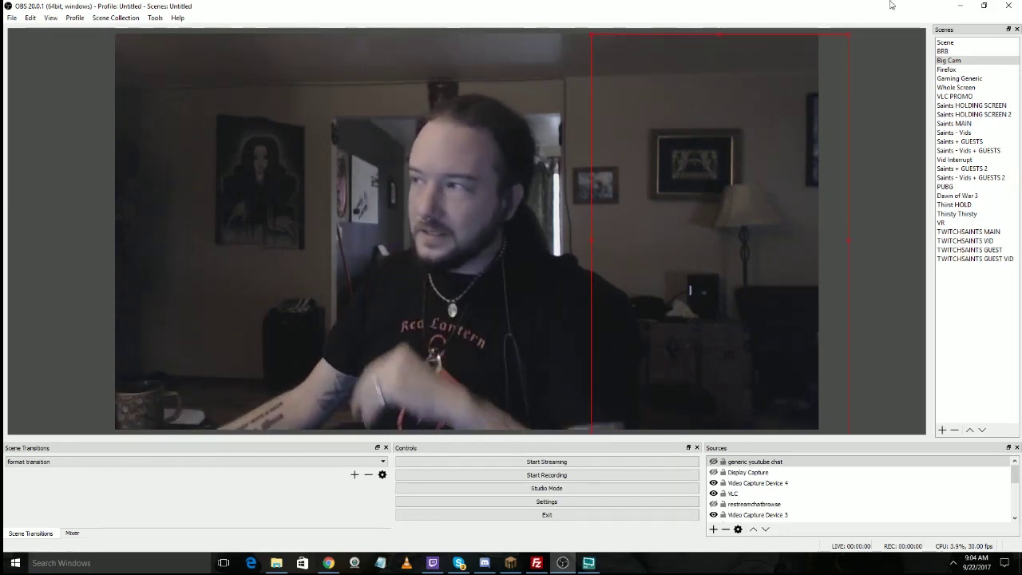
Step: Restore the OBS window down to a smaller, narrower window on the desktop, and widen the Sources dock against Controls
click(987, 7)
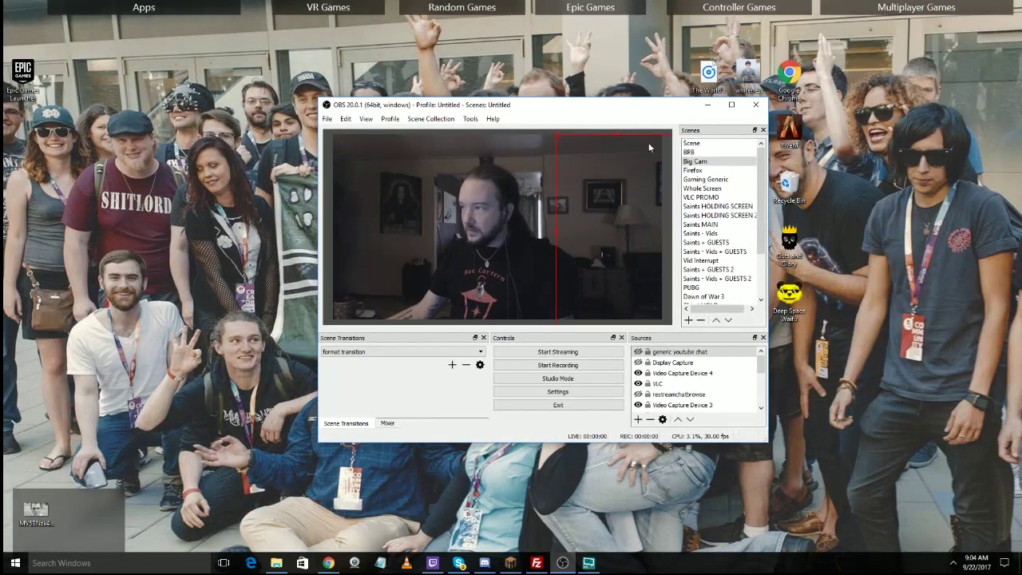
drag(584, 108, 700, 51)
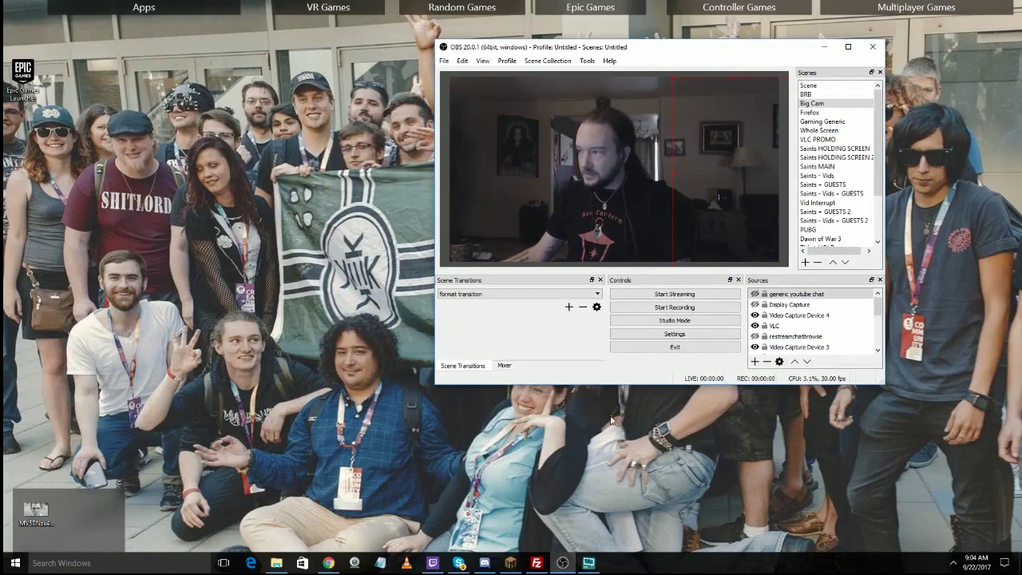
drag(437, 387, 570, 373)
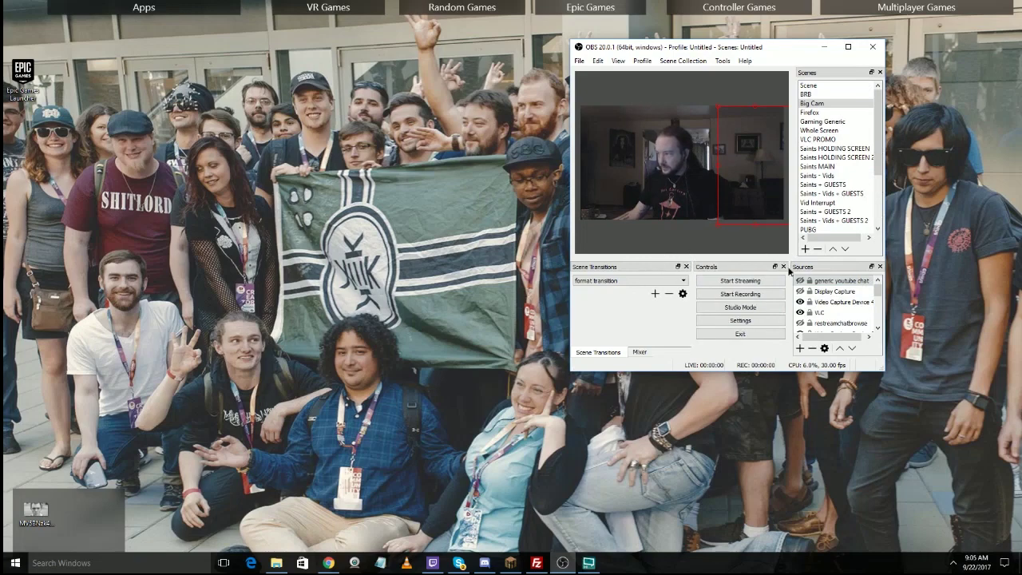
drag(788, 270, 756, 268)
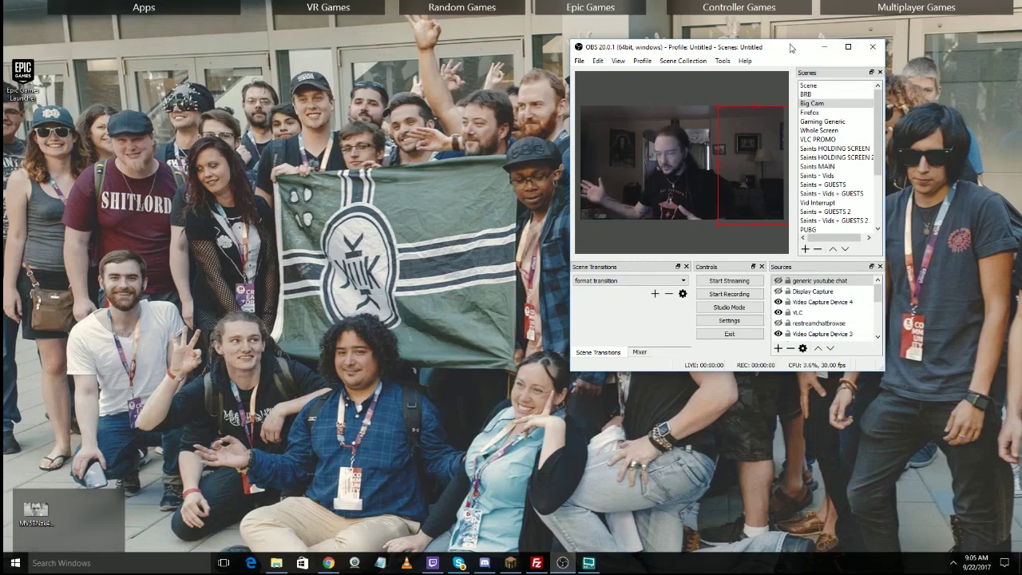
Step: Maximize the OBS window and lock the dock layout
click(849, 47)
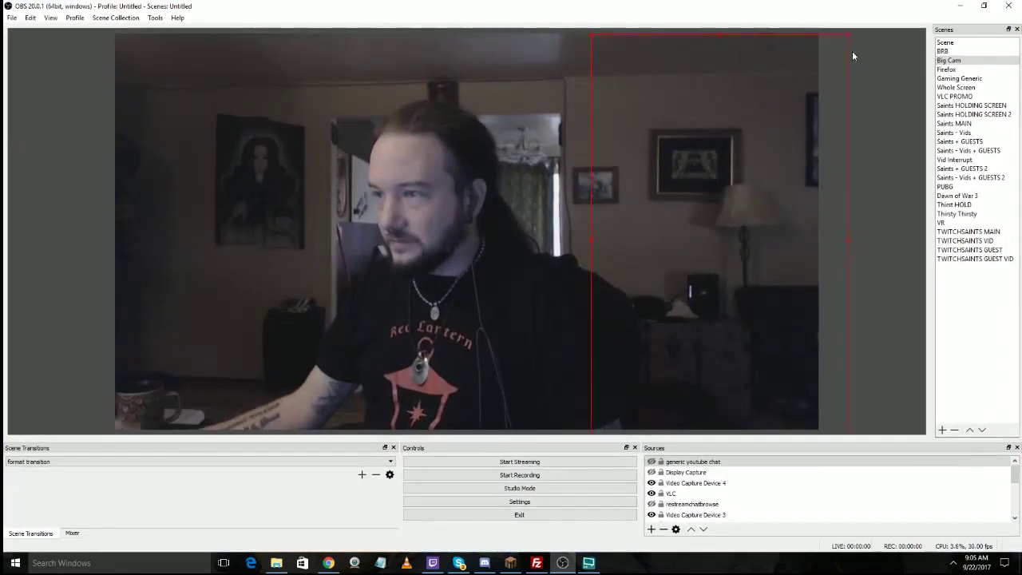
click(50, 18)
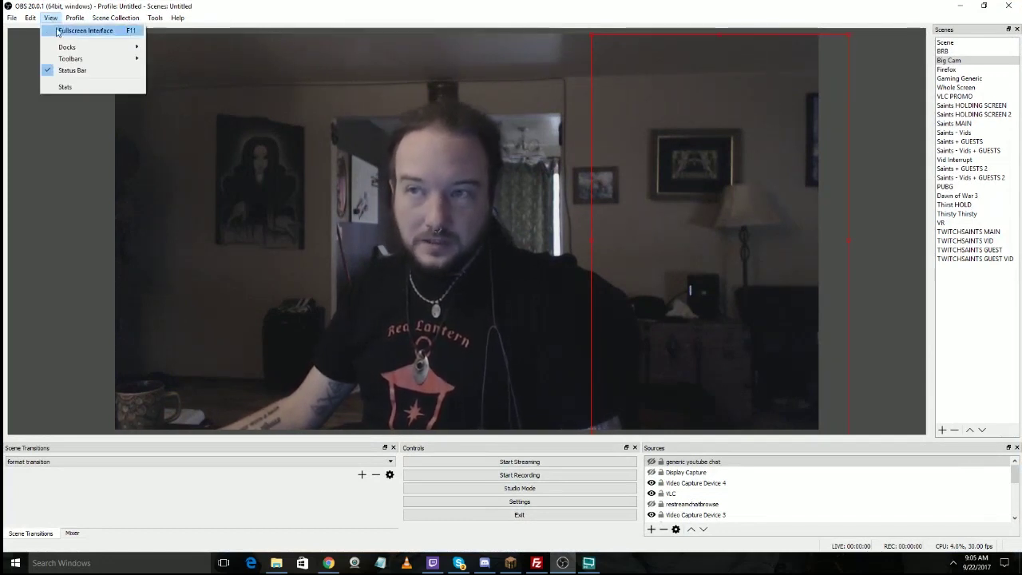
mouse_move(136, 53)
click(183, 60)
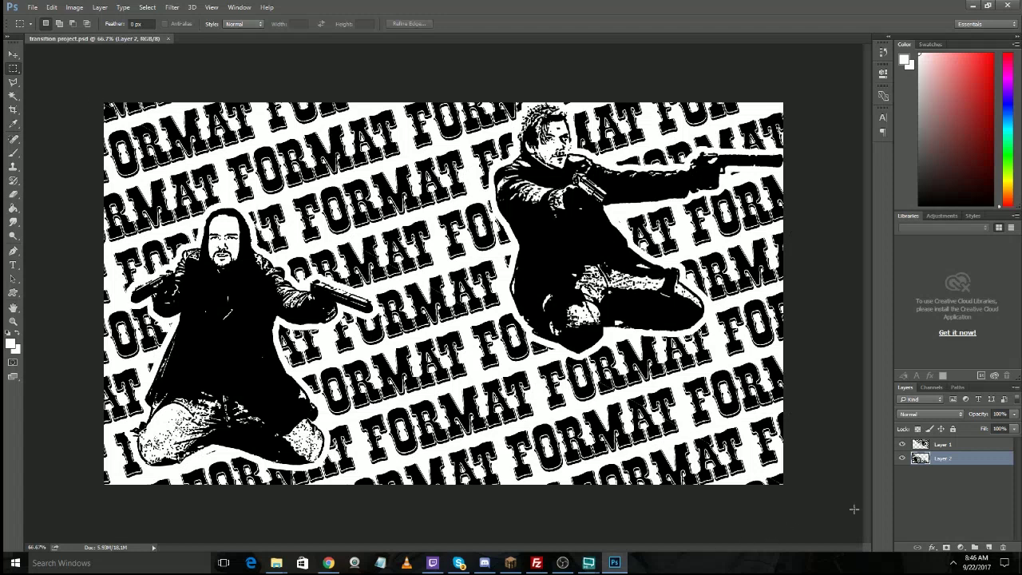
Step: In Photoshop, hide and reshow Layer 2 and Layer 1 in turn to examine each half of the transition artwork
click(904, 460)
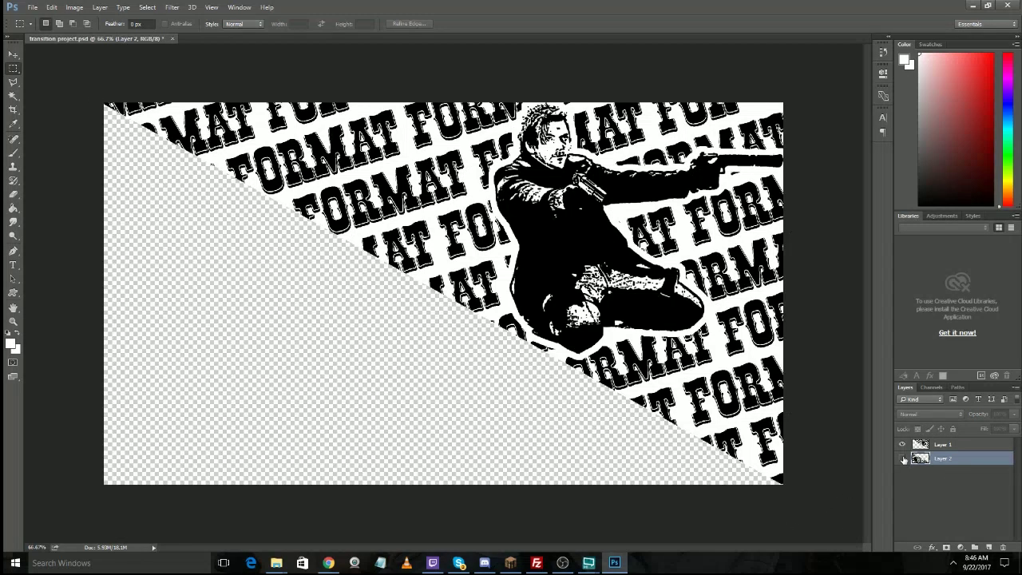
click(904, 459)
click(904, 444)
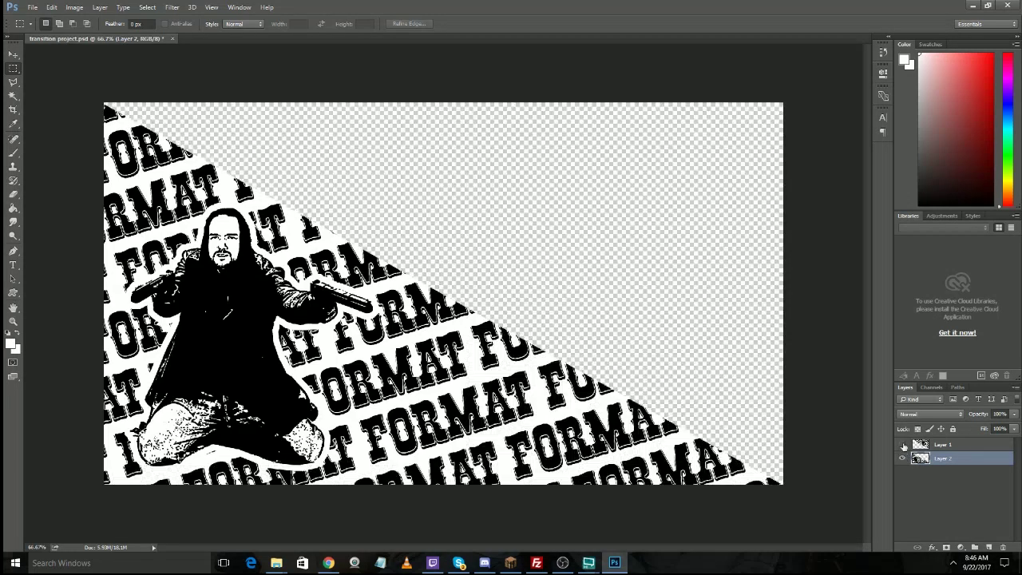
click(903, 445)
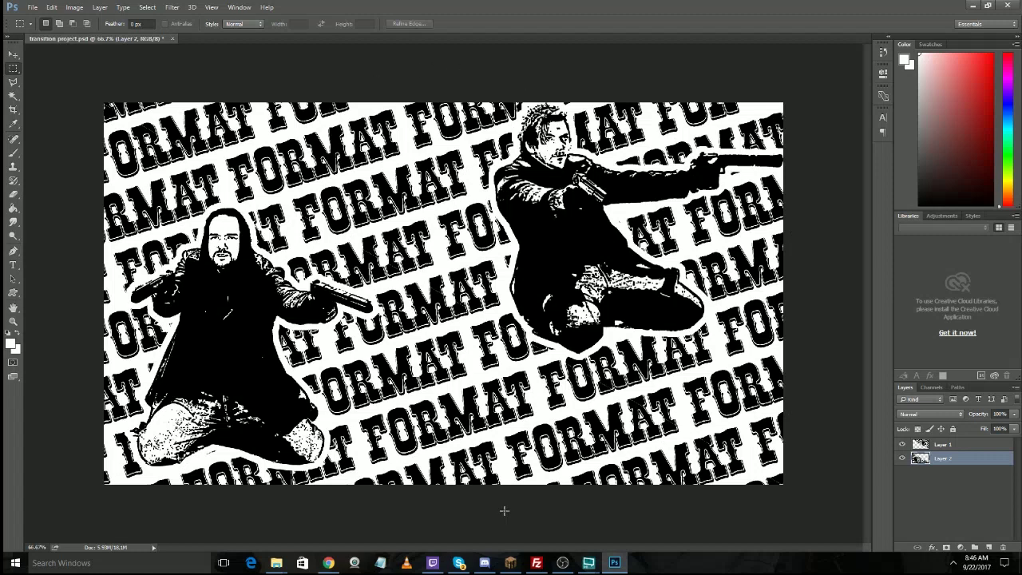
Step: Switch from Photoshop back to OBS and show the Big Cam scene
mouse_move(559, 569)
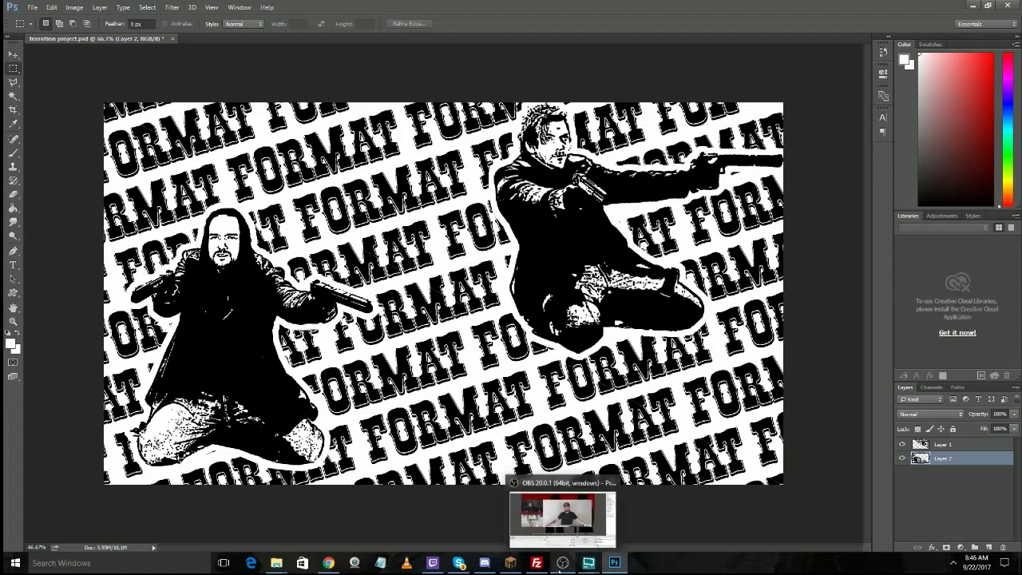
click(563, 564)
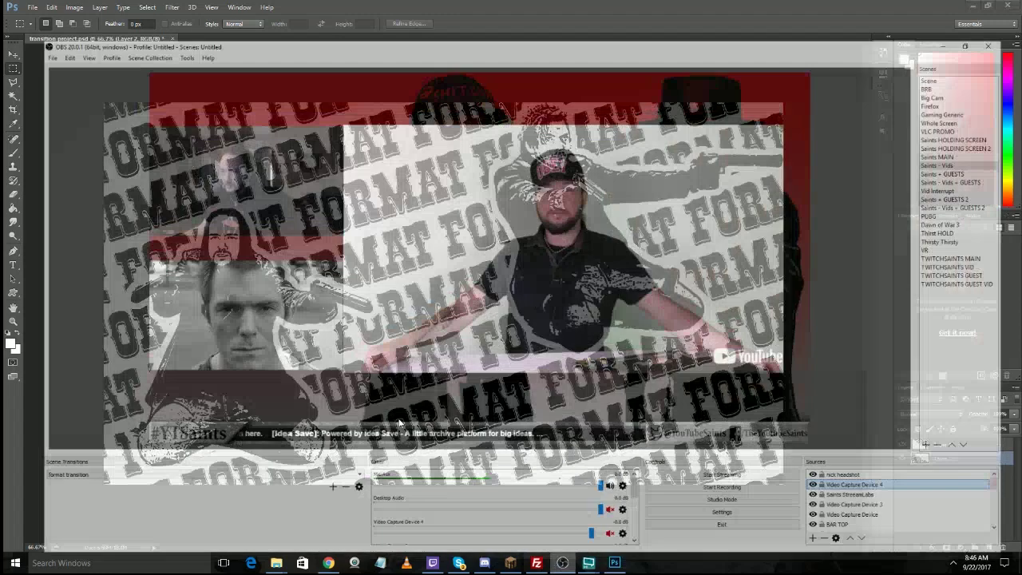
click(954, 61)
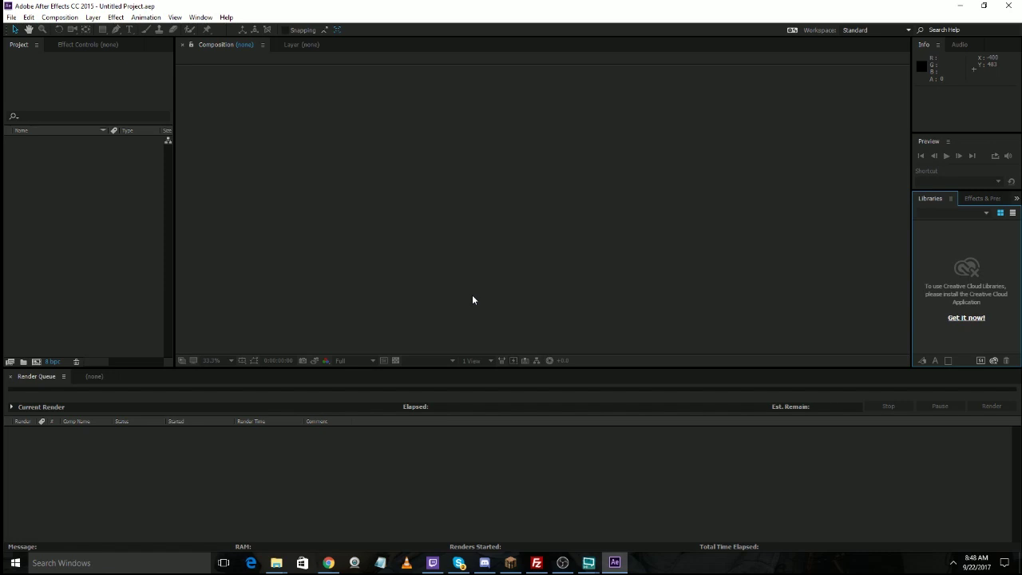
Step: Create a 1920 x 1080 px composition at 19 fps lasting 0:00:03:00 and add Jeff Transition.png above nick transition.png
click(59, 17)
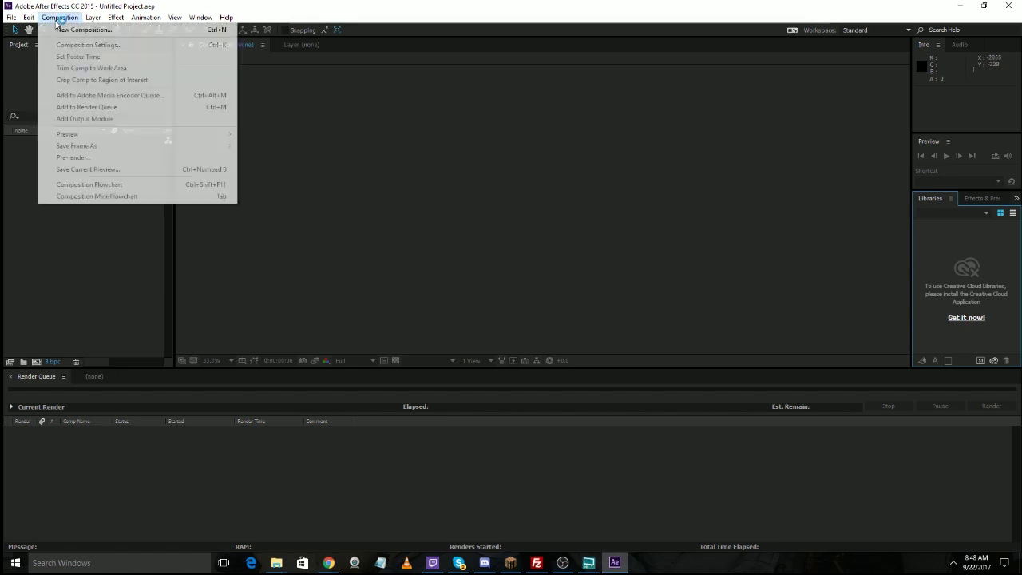
click(72, 29)
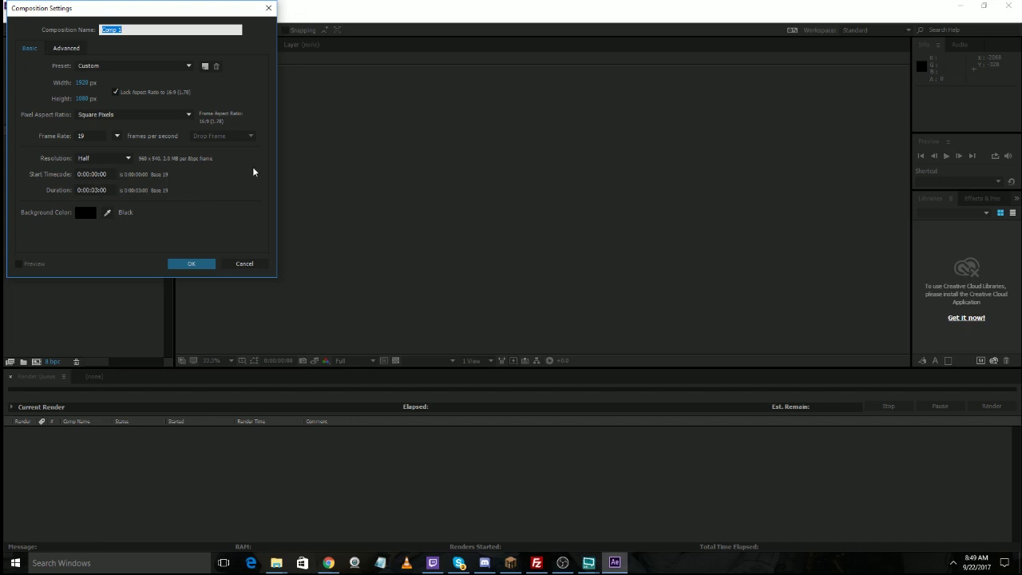
click(190, 265)
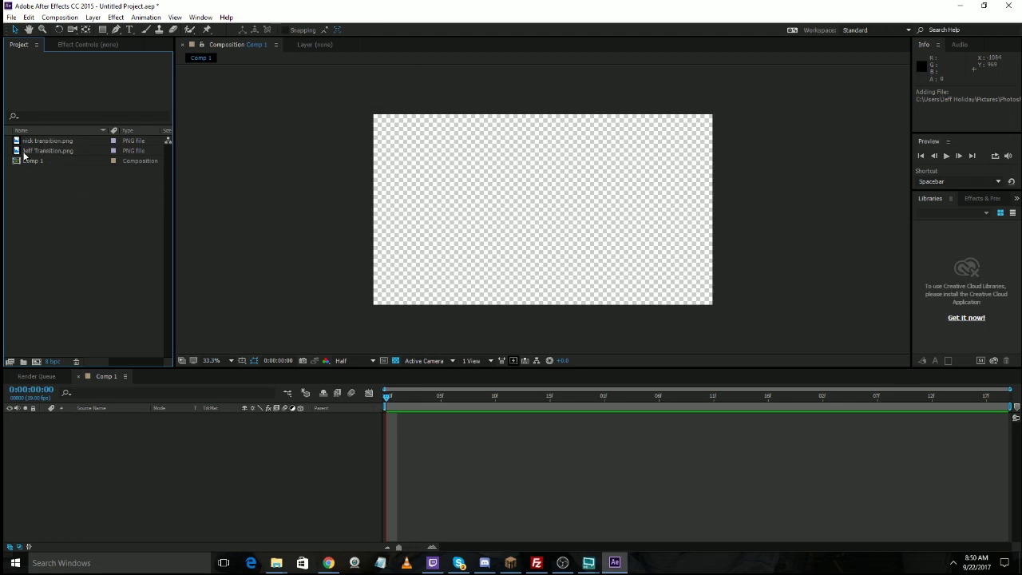
drag(19, 153, 64, 437)
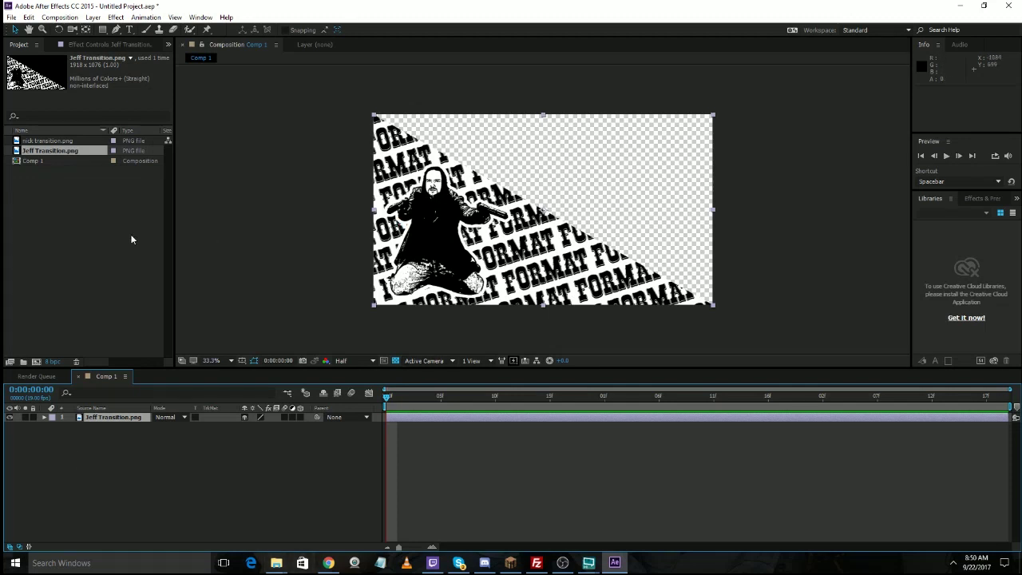
drag(37, 140, 108, 448)
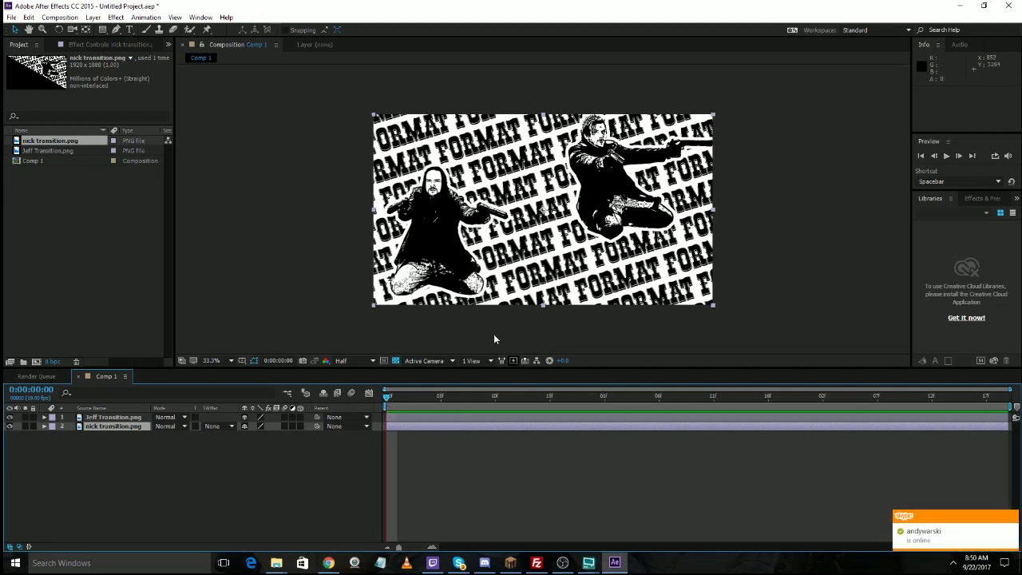
Step: Add Position keyframes to both layers at 0:00:01:07 and 0:00:01:15 to hold the artwork in place
drag(387, 398, 669, 396)
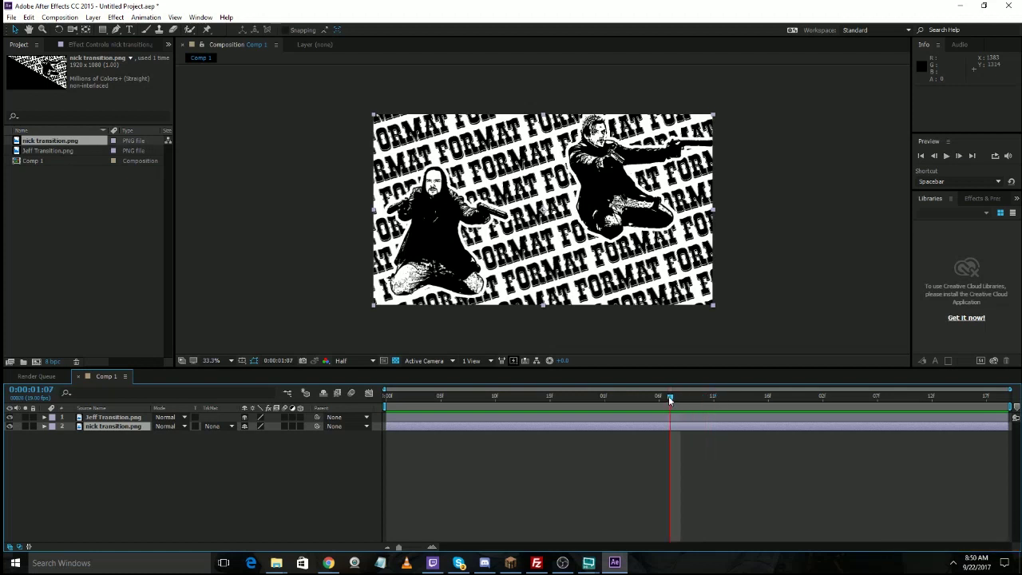
click(44, 417)
click(44, 436)
click(52, 426)
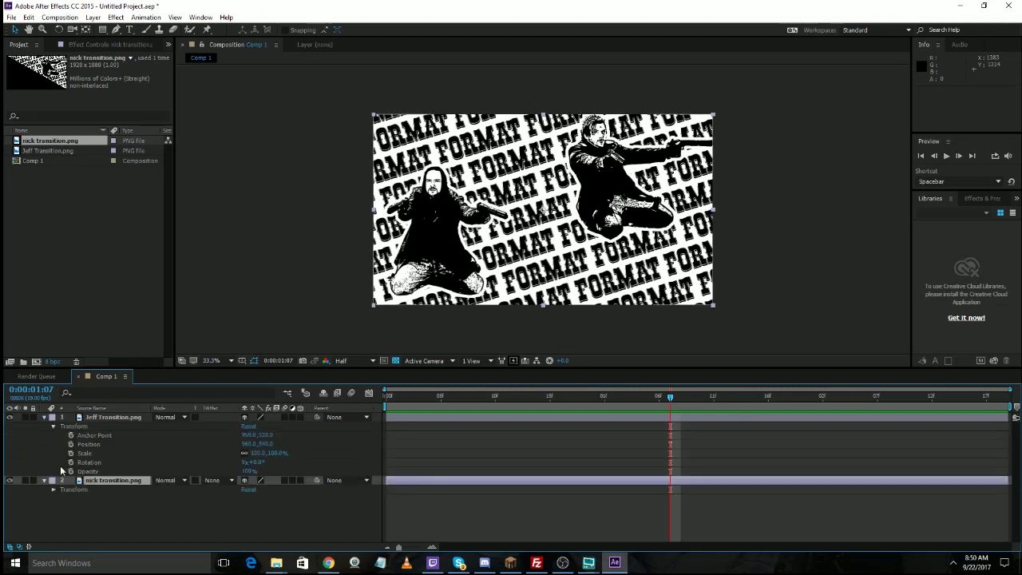
click(53, 489)
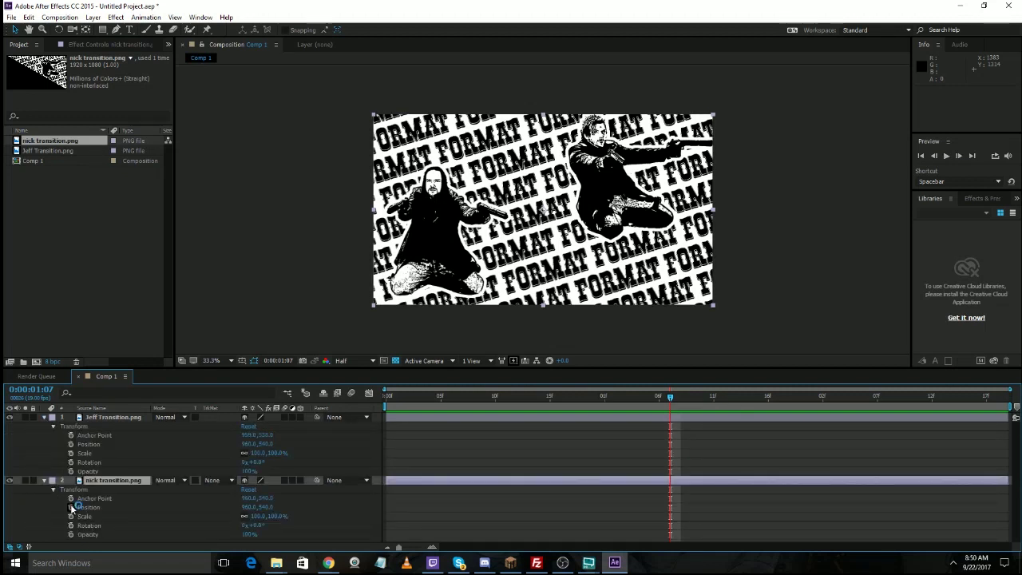
click(72, 508)
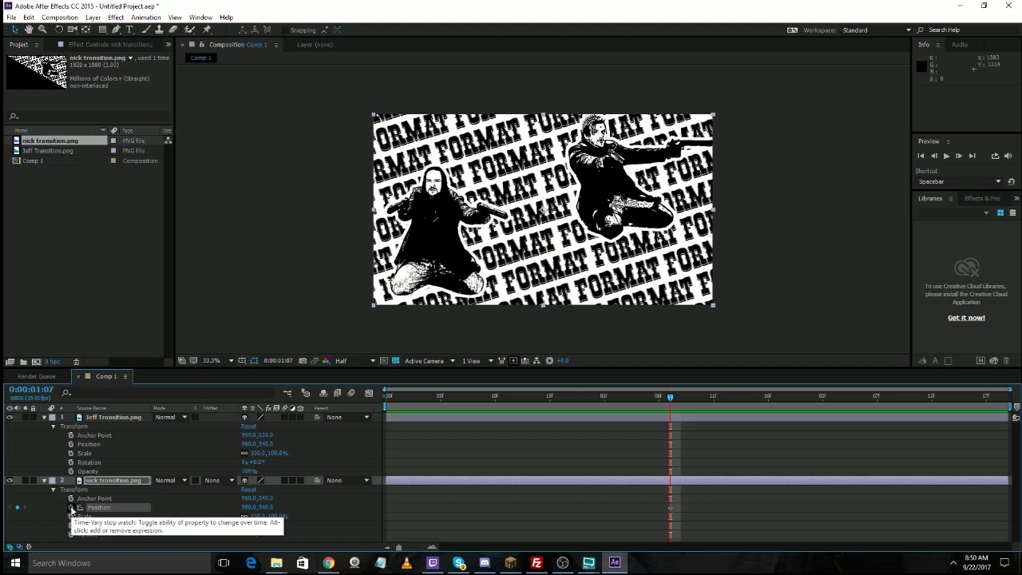
click(71, 444)
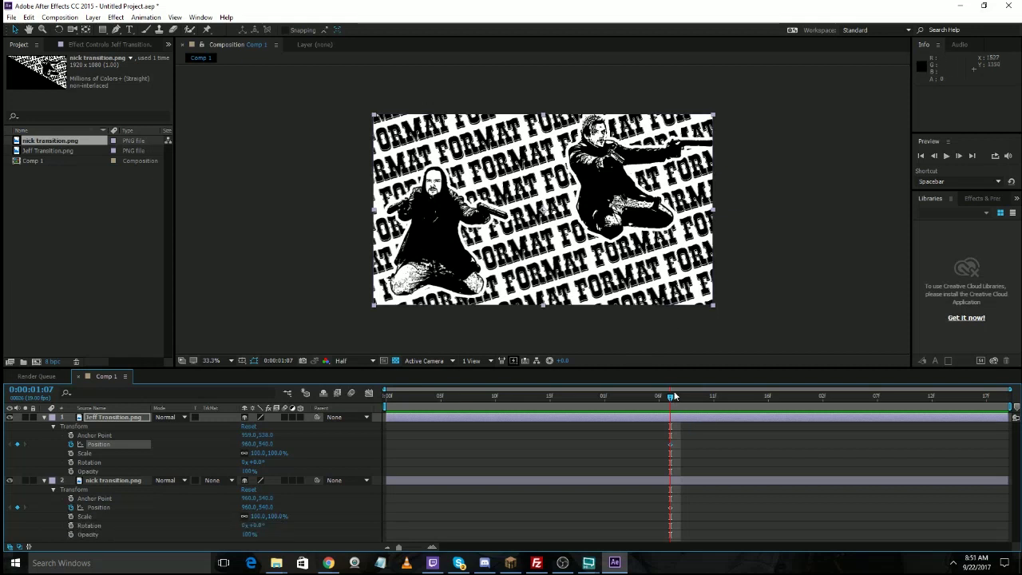
drag(675, 402, 758, 399)
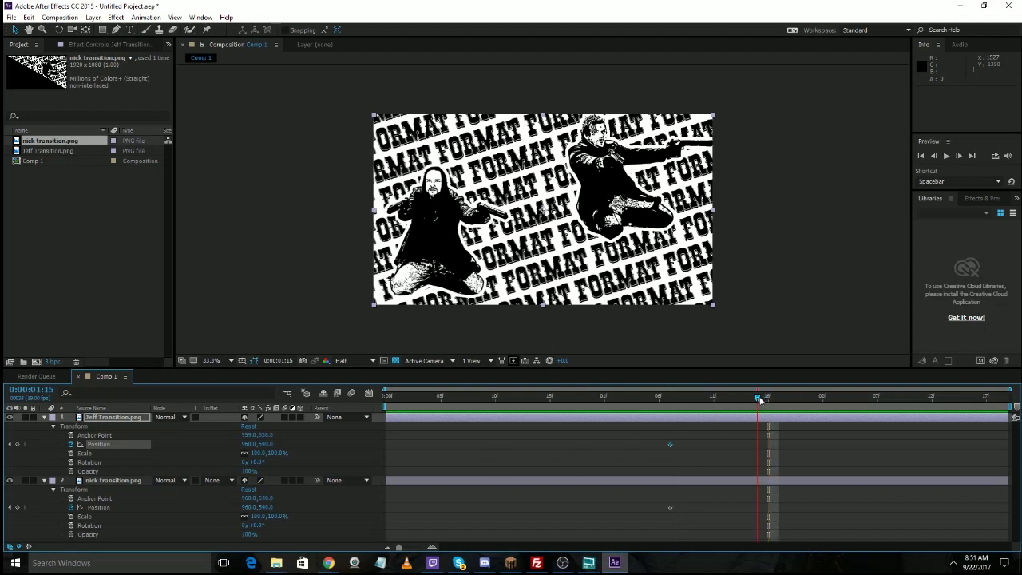
click(18, 507)
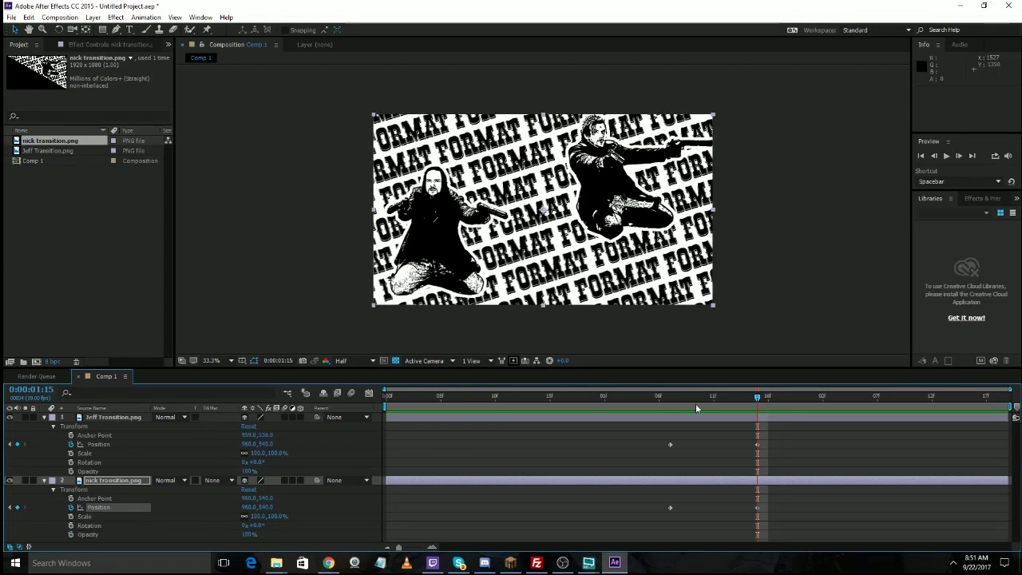
Step: At 0:00:00:00, set the Jeff Transition.png layer's Position to about 2886, 1628, outside the frame's lower-right corner
drag(759, 399, 387, 396)
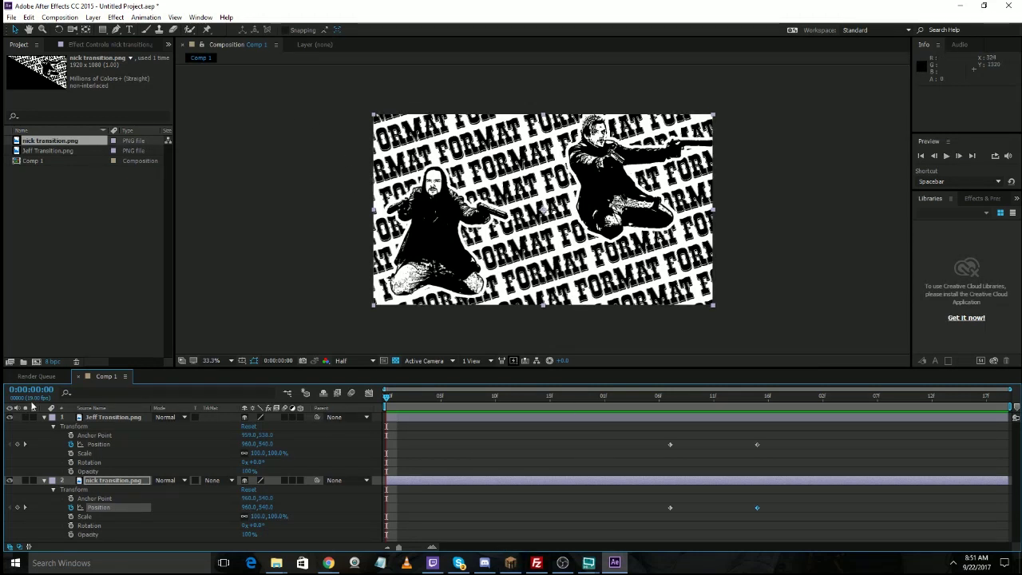
click(130, 417)
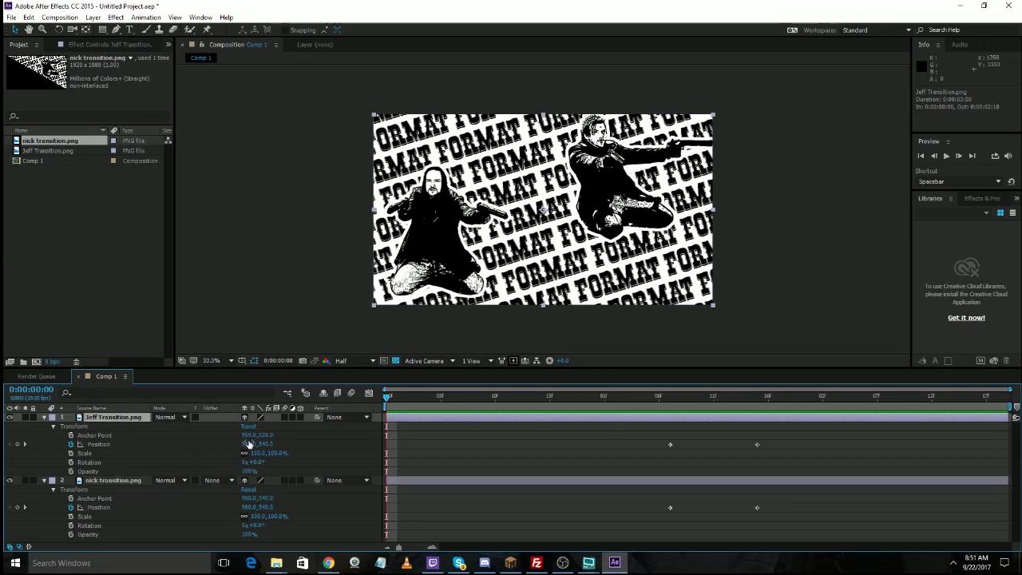
drag(250, 444, 498, 473)
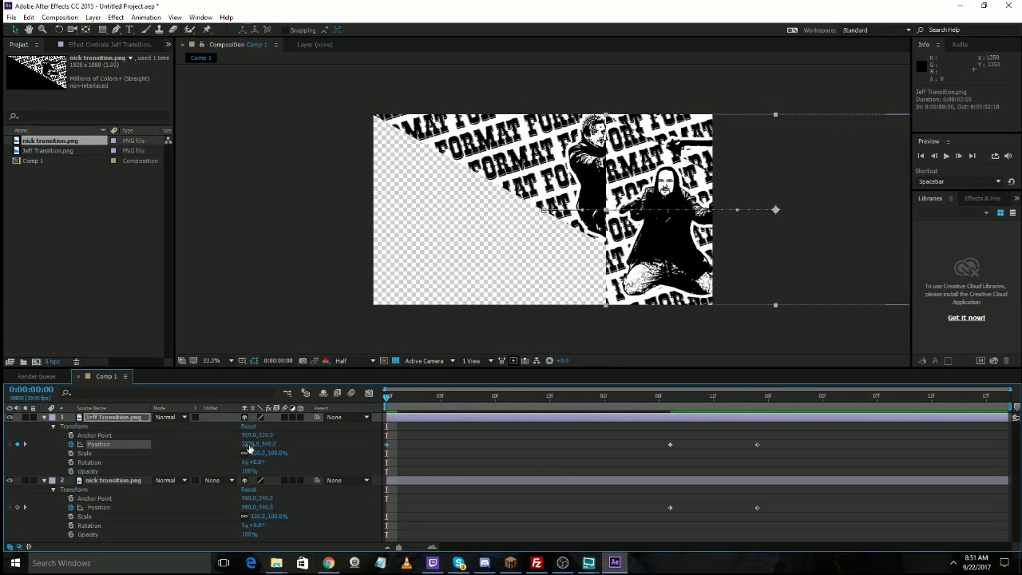
drag(244, 444, 563, 441)
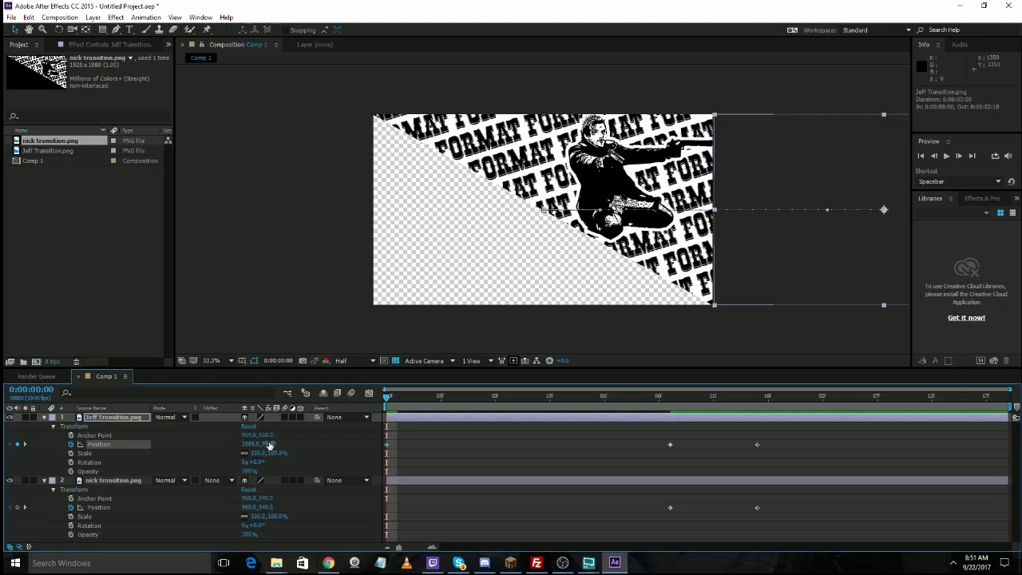
drag(269, 445, 926, 361)
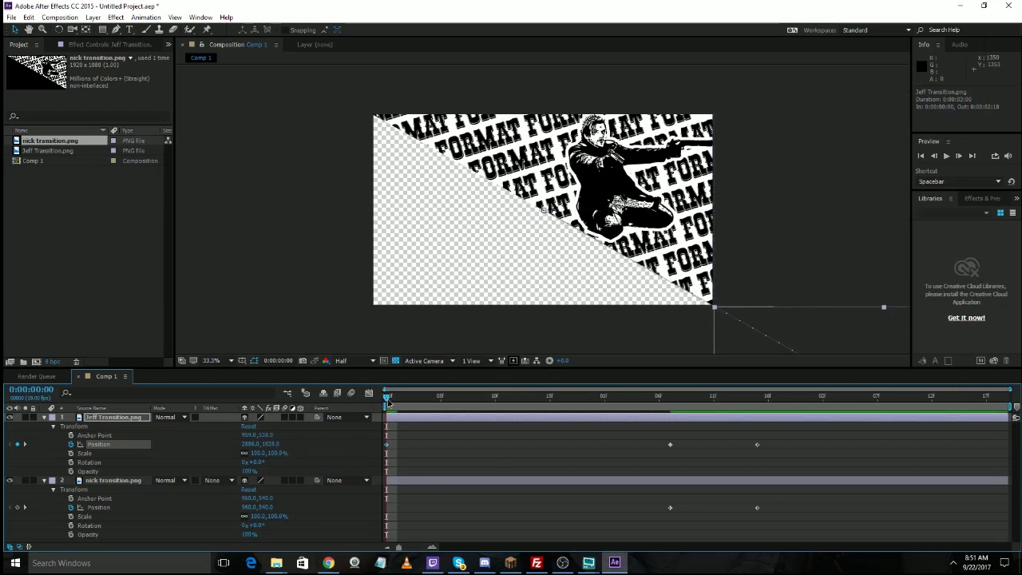
Step: At 0:00:02:18, set the Jeff Transition.png layer's Position to about -953, -536, outside the frame's upper-left corner
drag(388, 399, 997, 397)
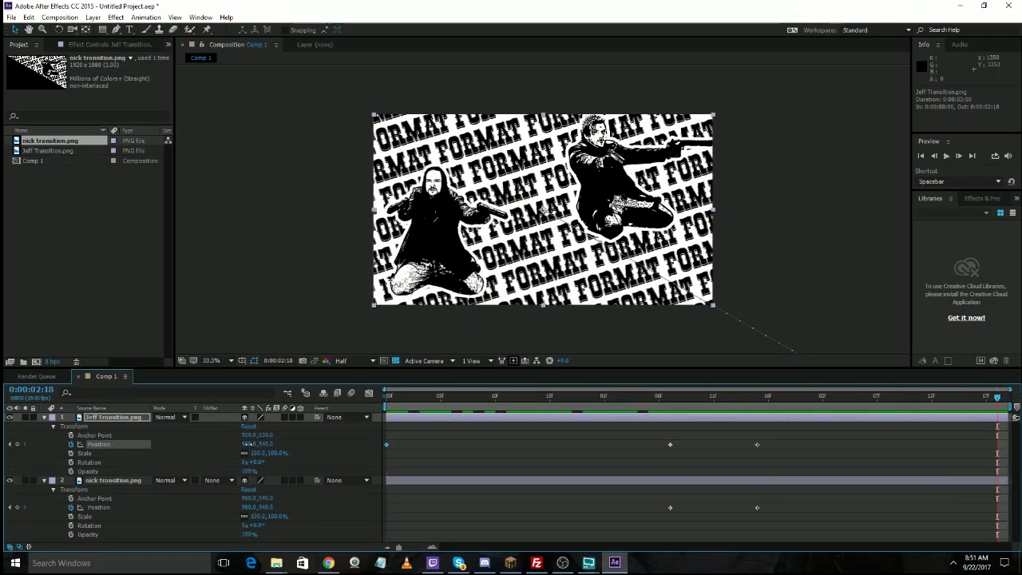
drag(246, 444, 157, 444)
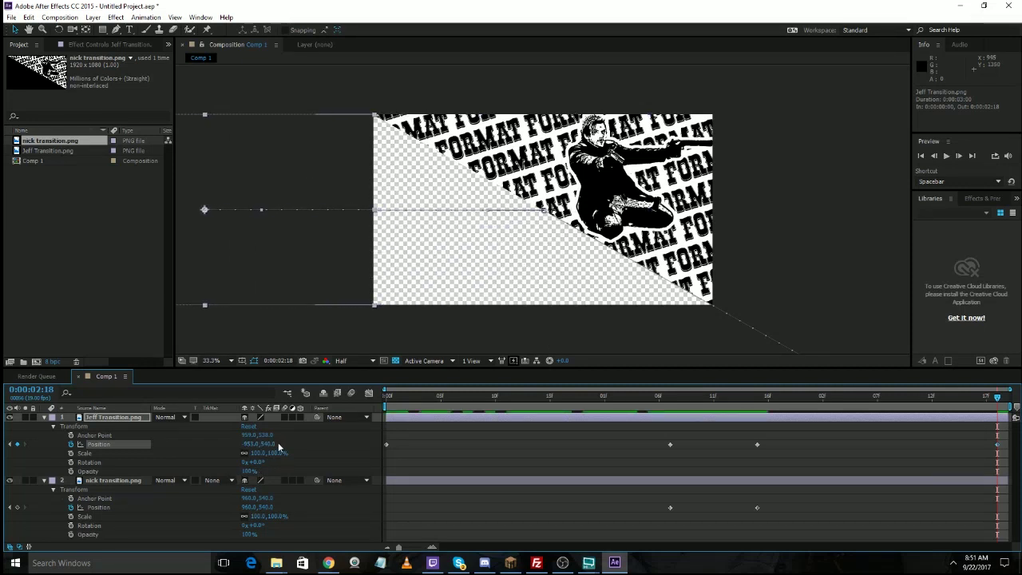
drag(272, 444, 206, 444)
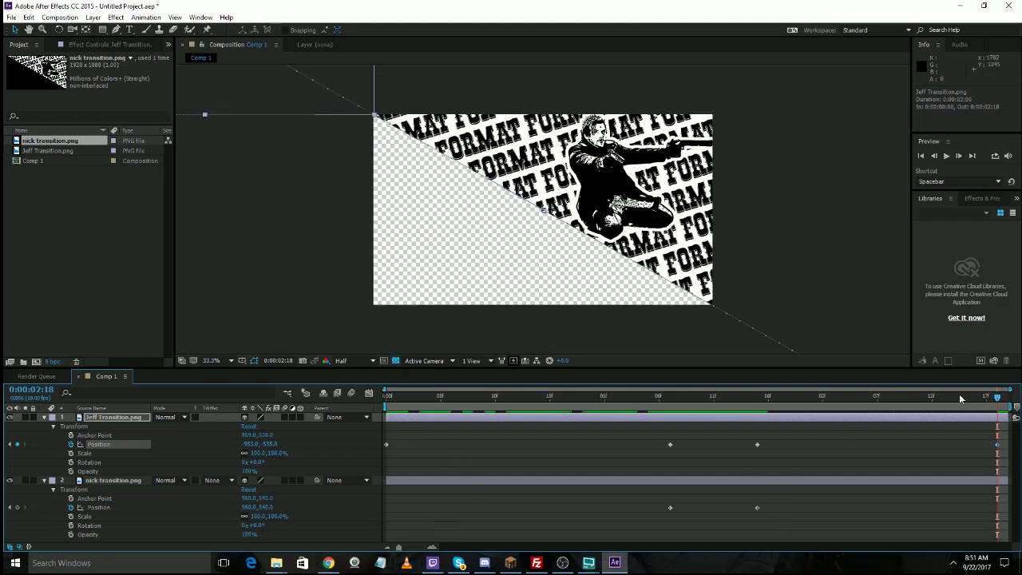
Step: At 0:00:00:00, set the nick transition.png layer's Position to -960, -537, outside the frame's upper-left corner
drag(973, 401, 387, 397)
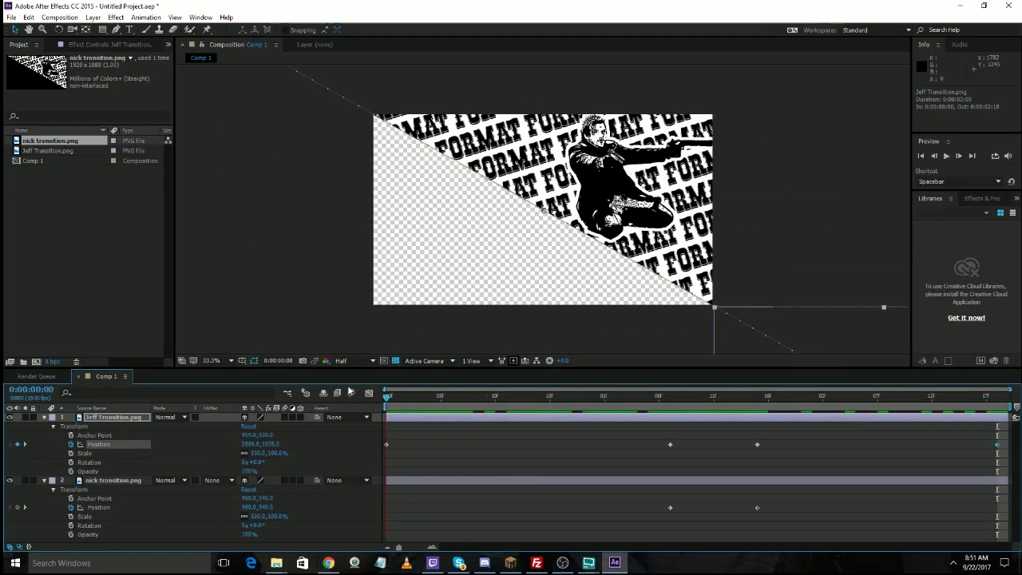
click(111, 481)
drag(248, 507, 104, 502)
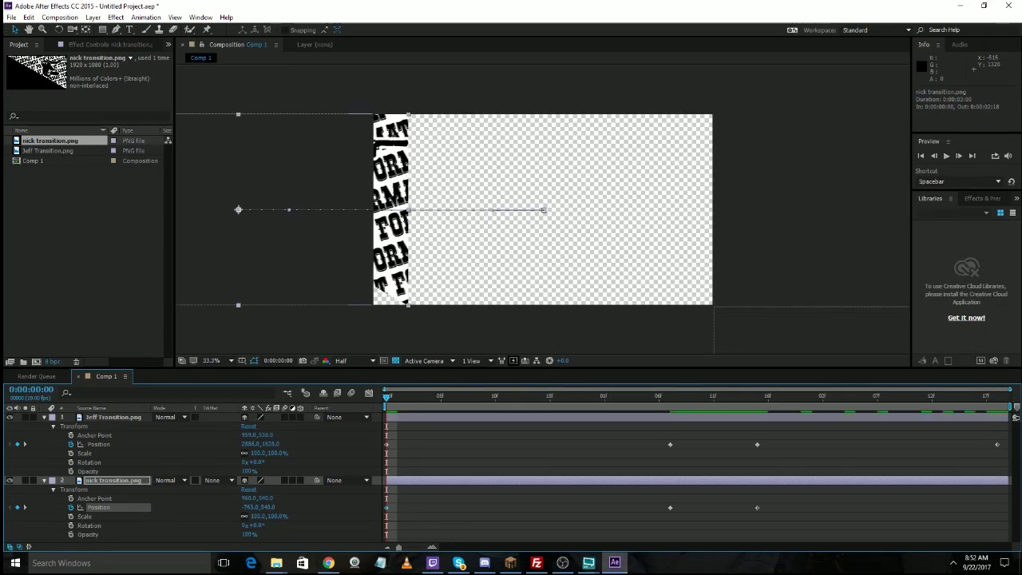
drag(246, 511, 153, 516)
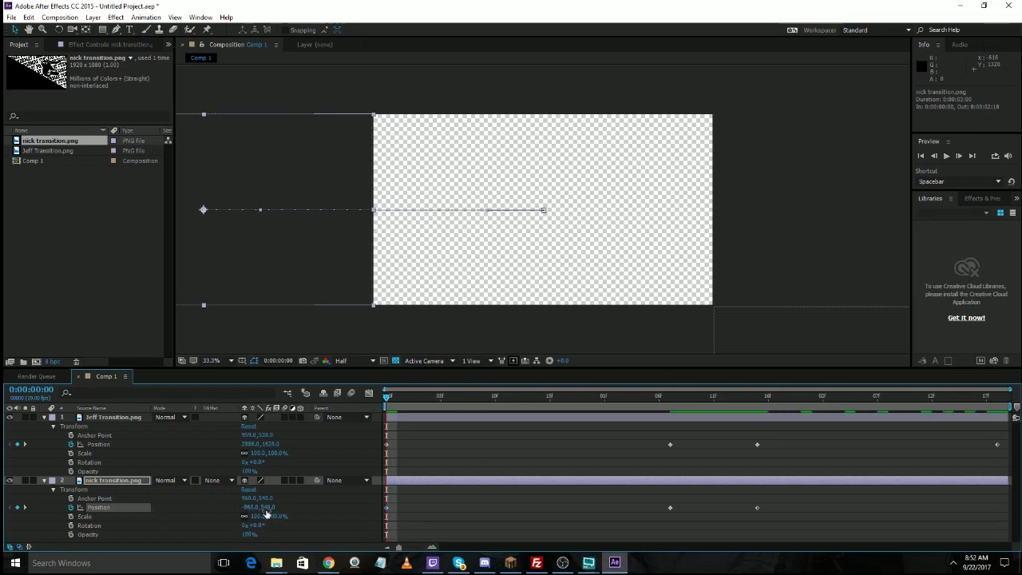
drag(269, 507, 198, 507)
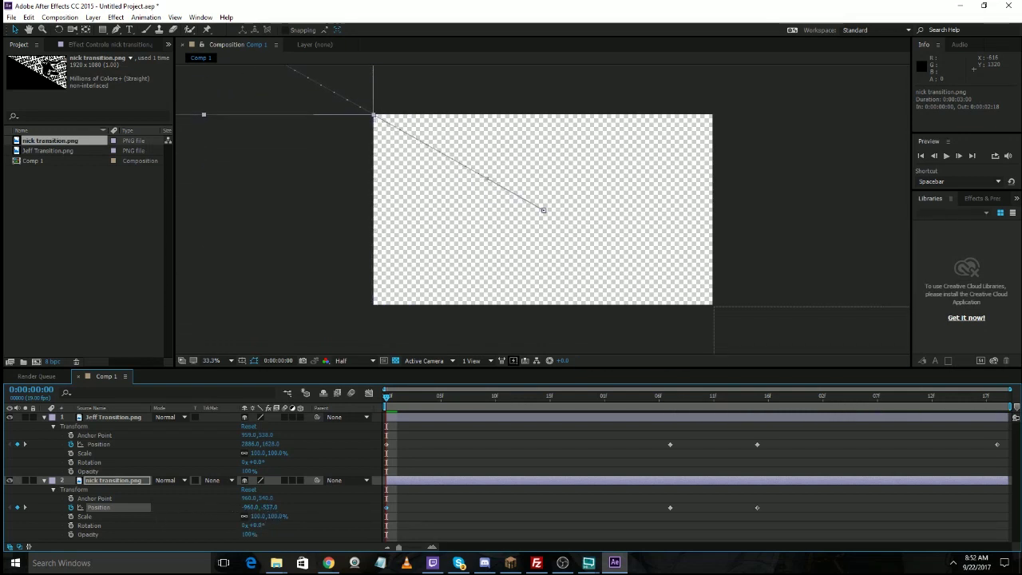
Step: At 0:00:02:18, move the nick transition.png layer's Position outside the frame's lower-right corner
drag(386, 403, 1002, 397)
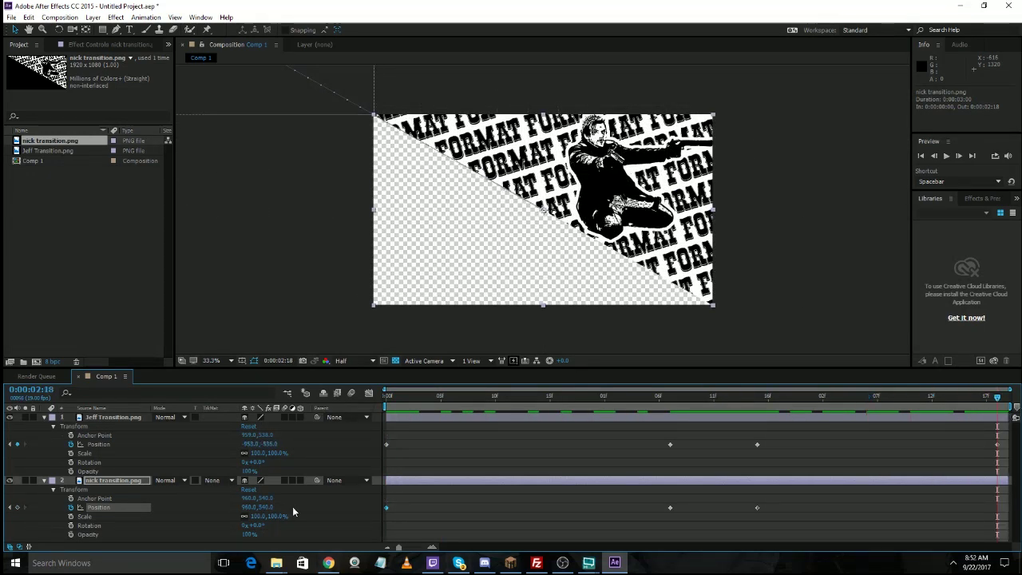
drag(247, 508, 392, 499)
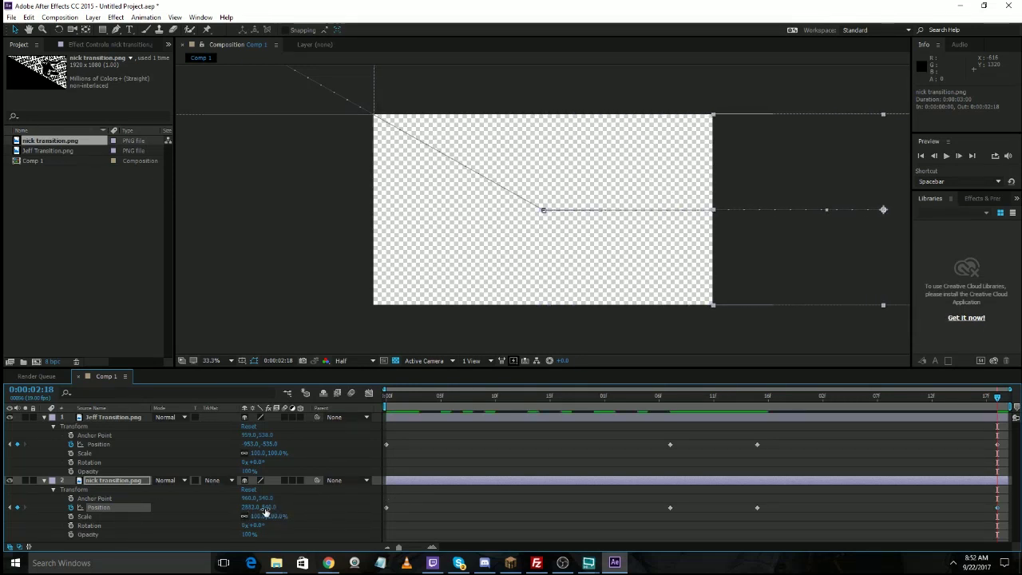
drag(266, 512, 898, 450)
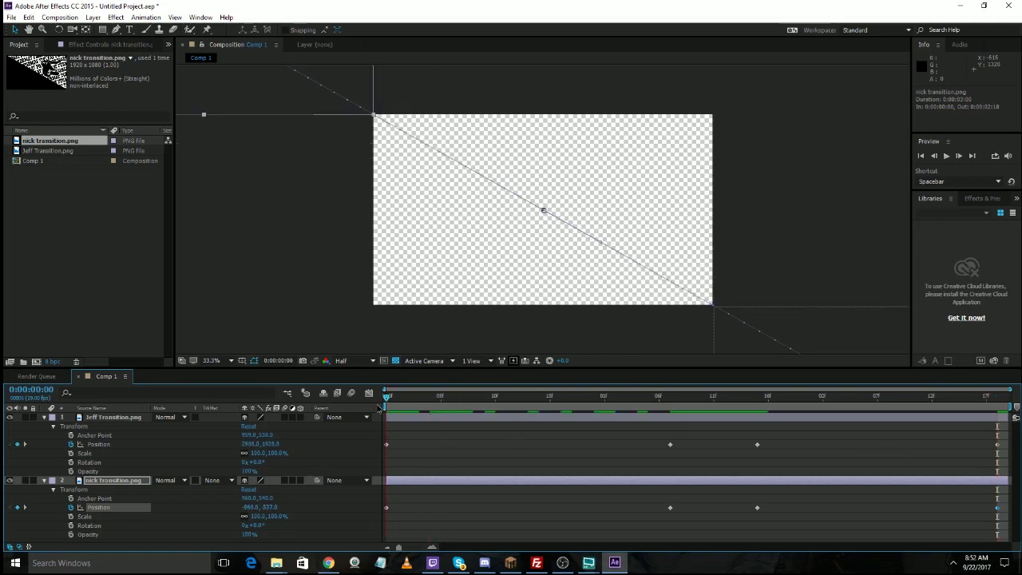
Step: Play back the transition animation from the start to check the movement of both layers
key(space)
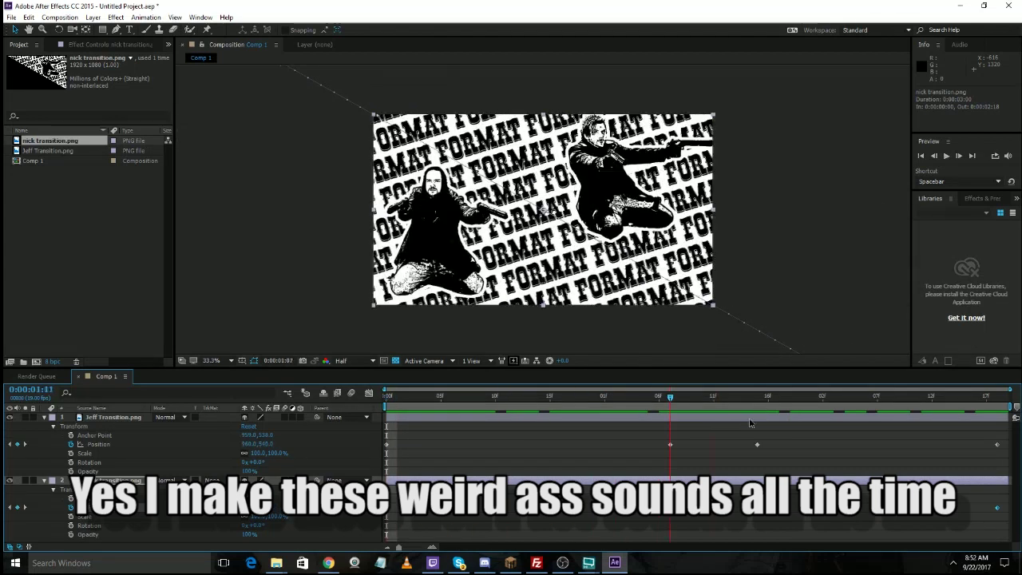
key(space)
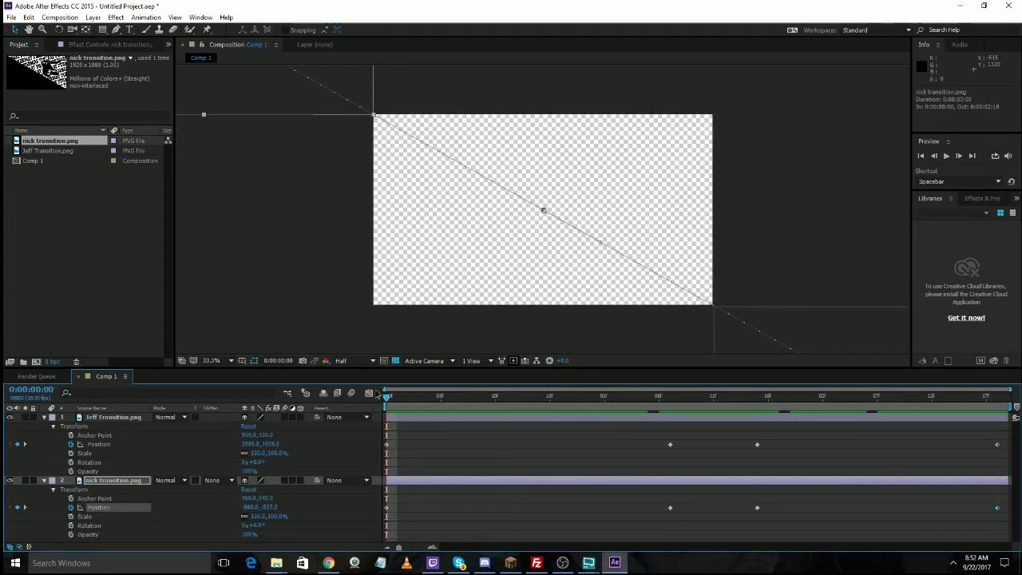
Step: Shift both layers' two middle Position keyframes earlier together, placing the first pair at the 15f mark
mouse_move(592, 565)
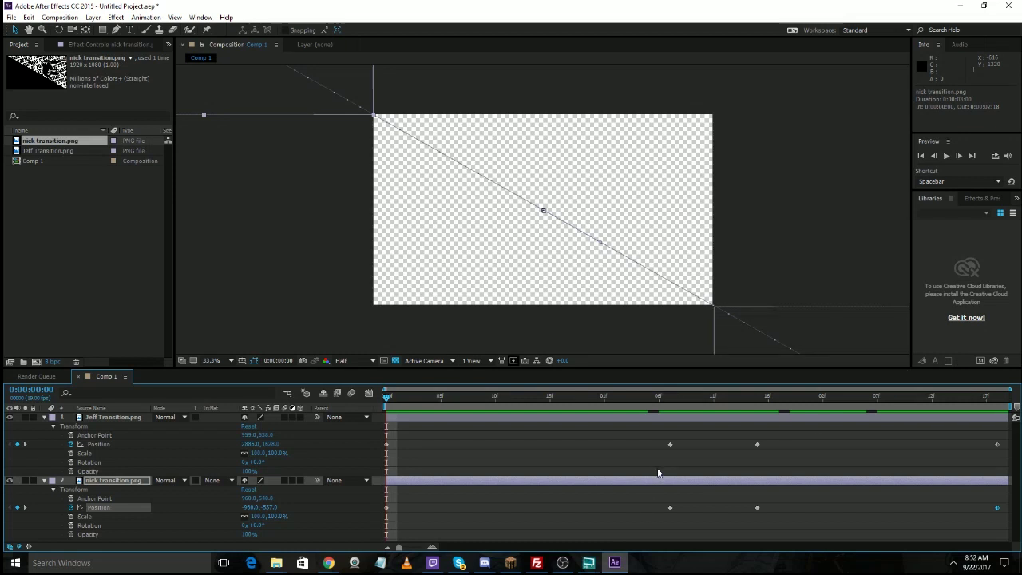
drag(640, 429, 779, 546)
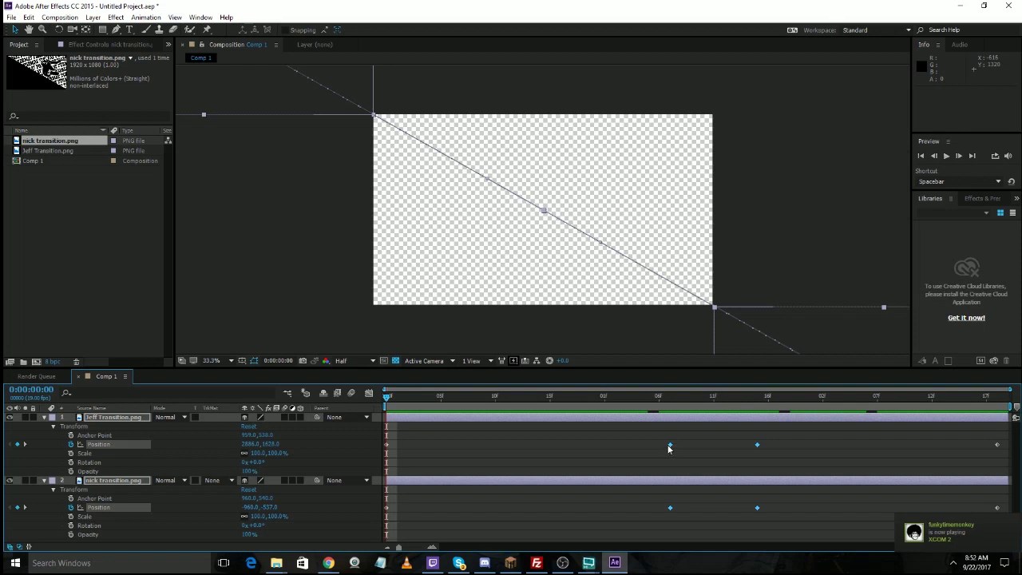
drag(669, 449, 549, 449)
Step: Move both layers' last Position keyframes earlier to about 0:00:01:18 and end the work area at 0:00:01:18
click(978, 464)
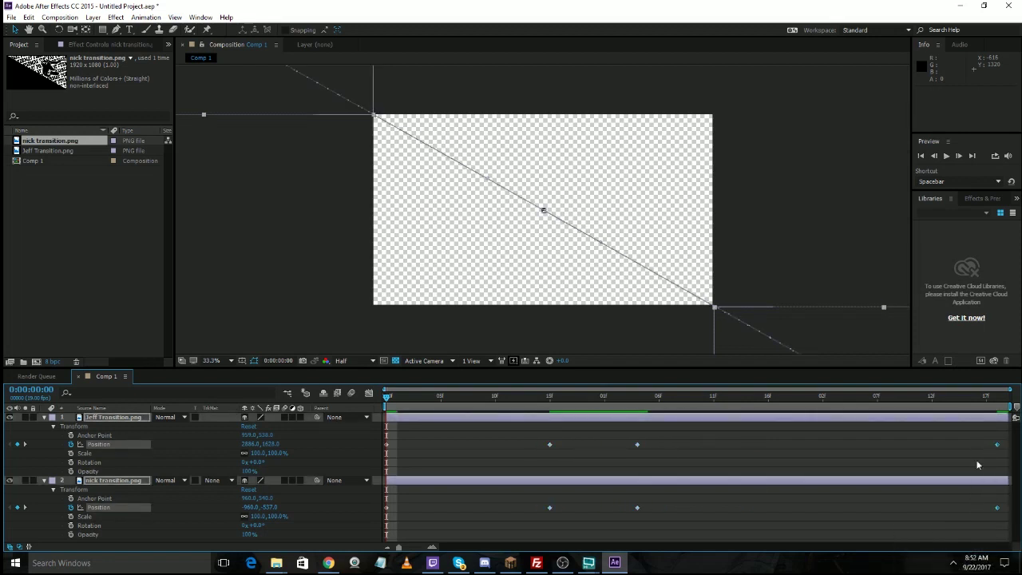
drag(1000, 449, 990, 449)
drag(768, 451, 785, 450)
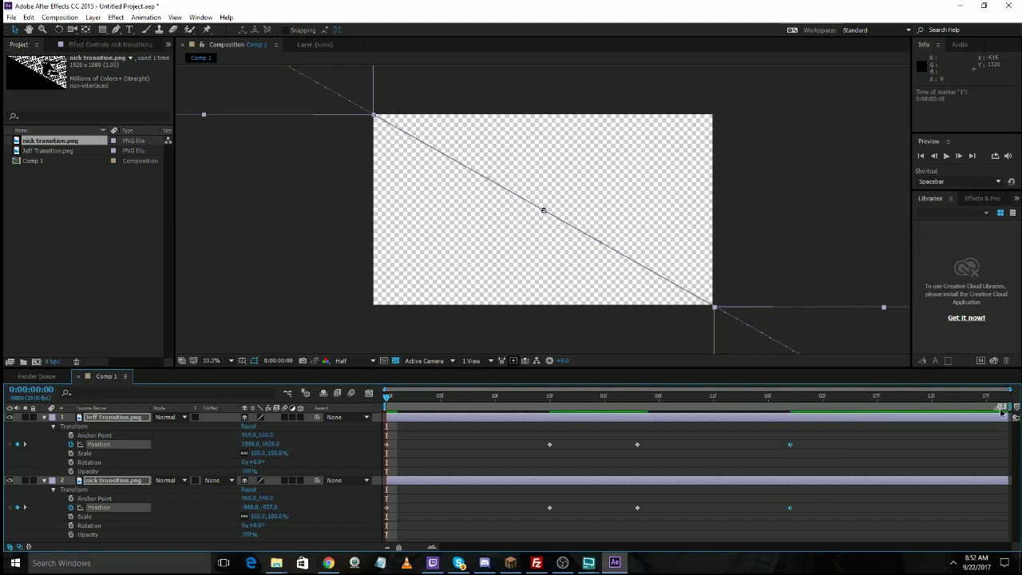
drag(1007, 405, 797, 406)
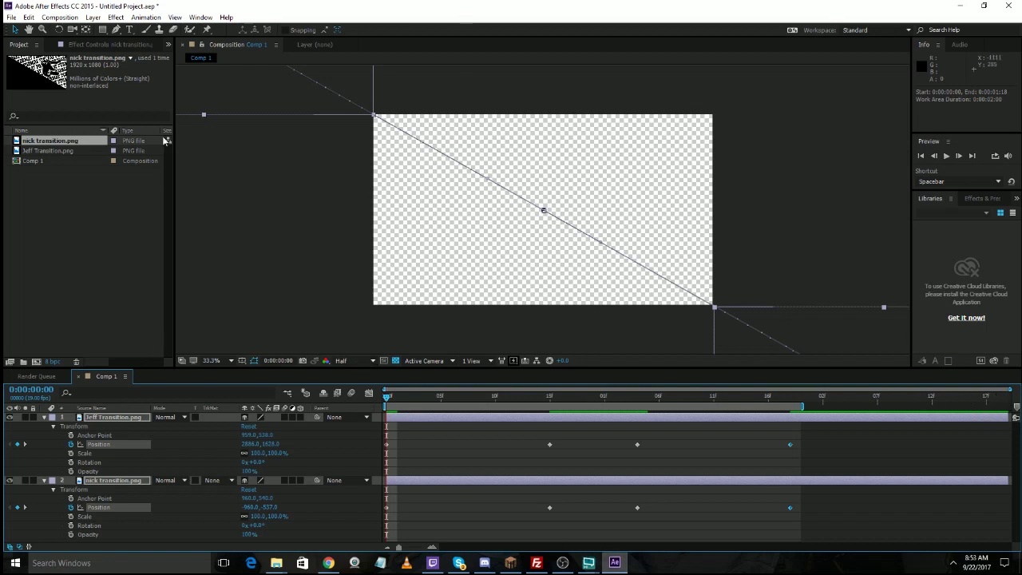
click(336, 188)
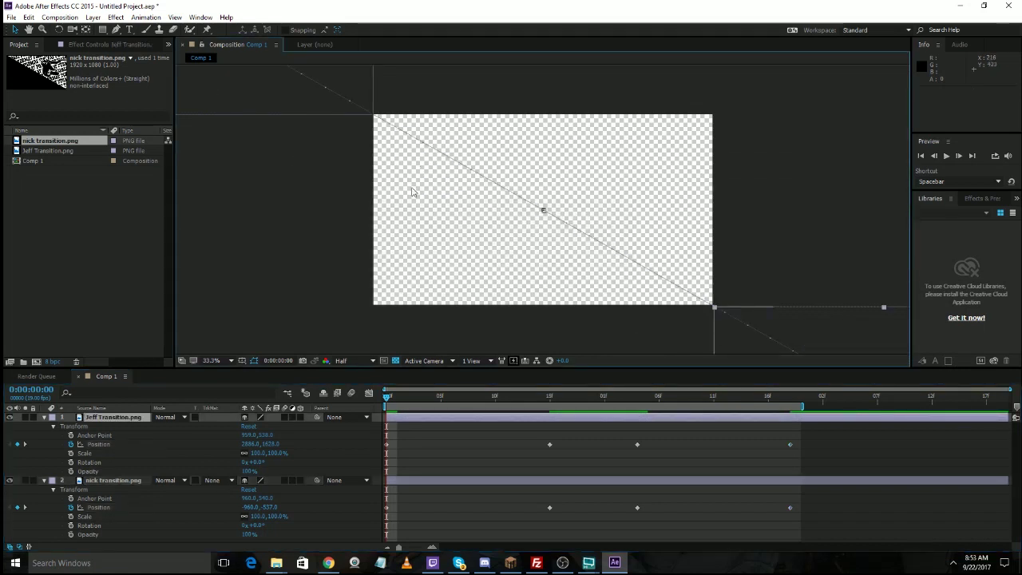
Step: Preview the transition from the first frame, scrub past the work area's end, and return to the start
click(70, 276)
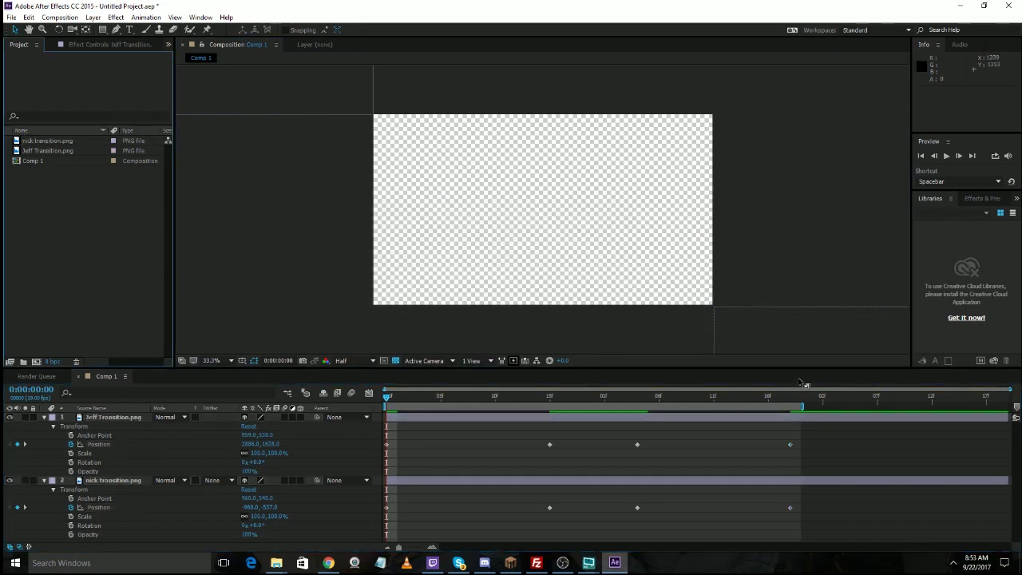
drag(387, 395, 366, 393)
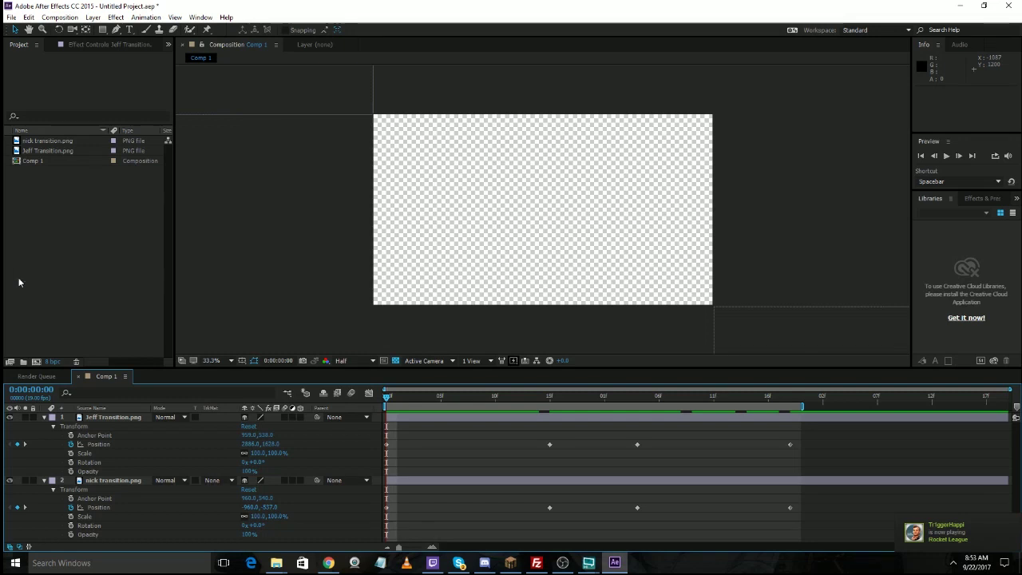
key(space)
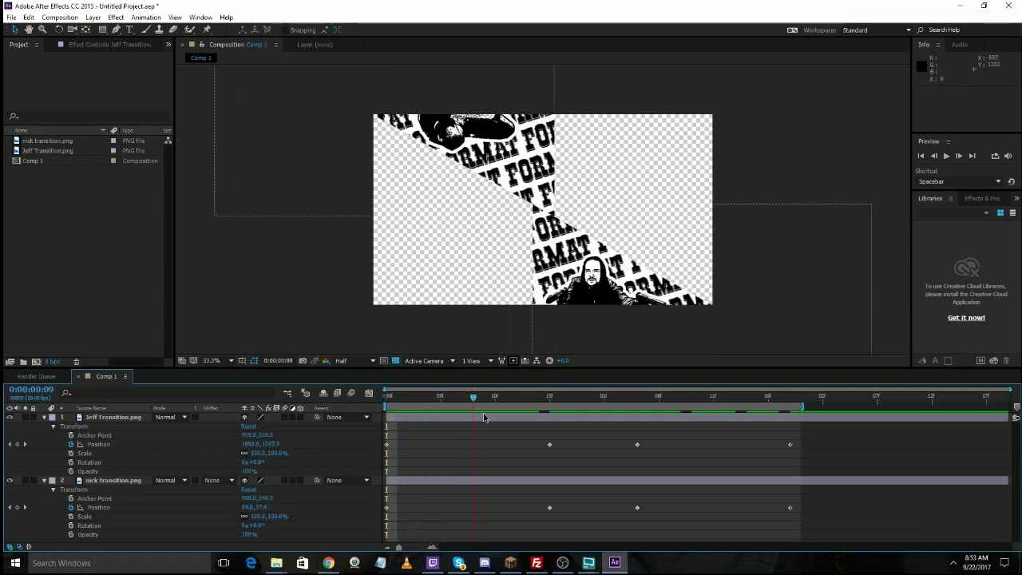
drag(483, 417, 825, 408)
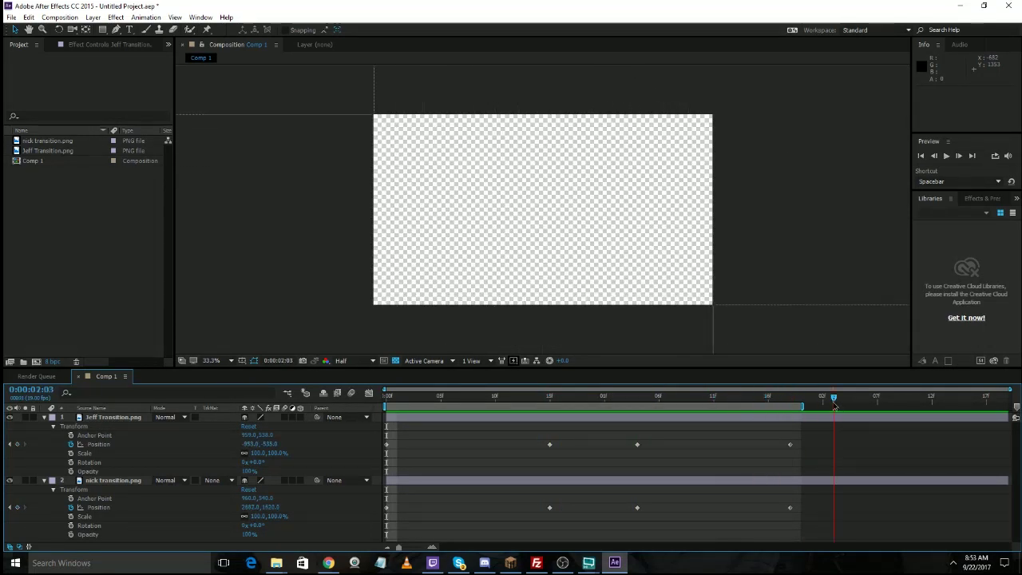
key(Home)
click(79, 270)
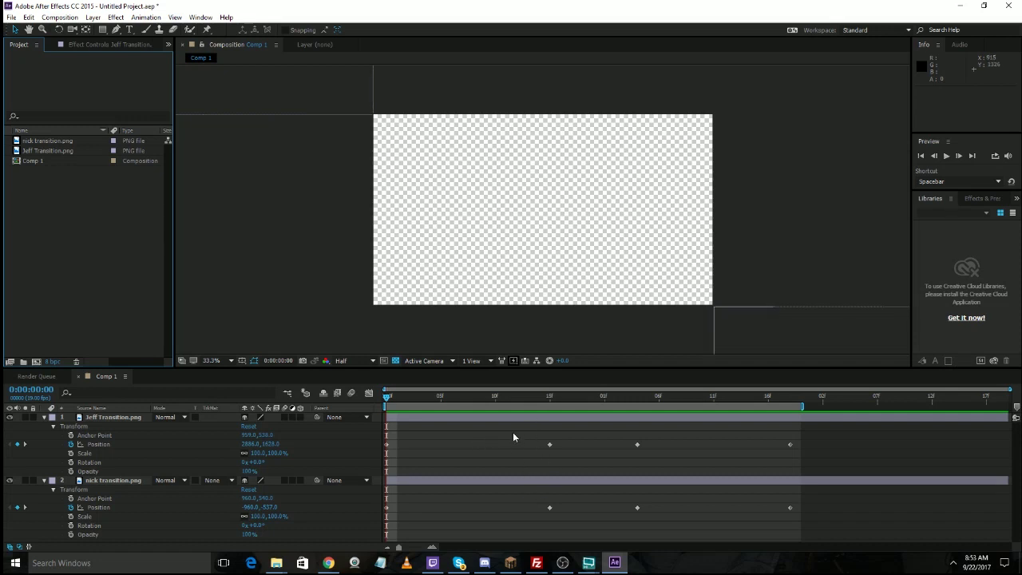
Step: Apply Easy Ease to all Position keyframes on both the Jeff Transition.png and nick transition.png layers
drag(512, 432, 816, 519)
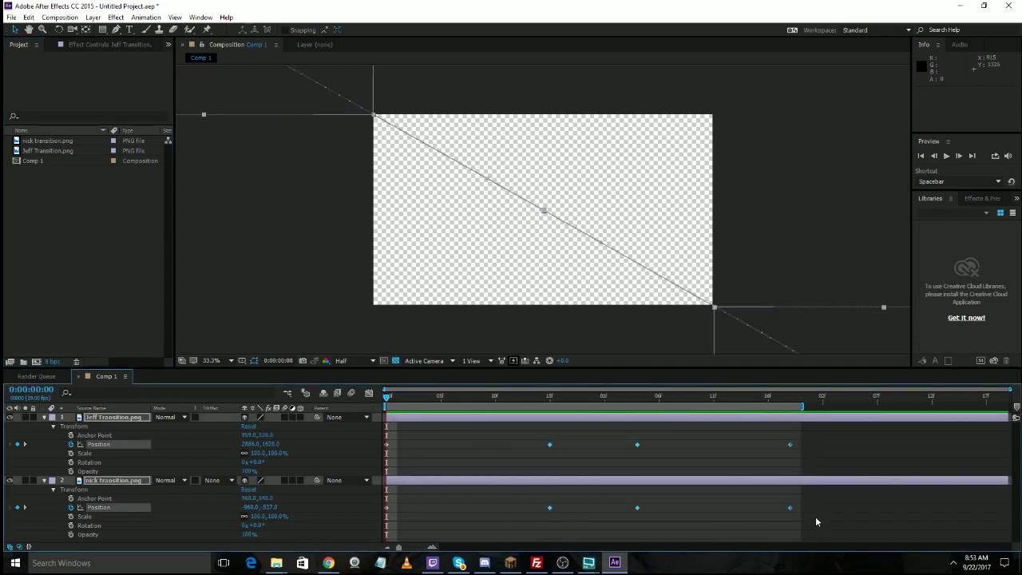
key(F9)
drag(445, 509, 385, 442)
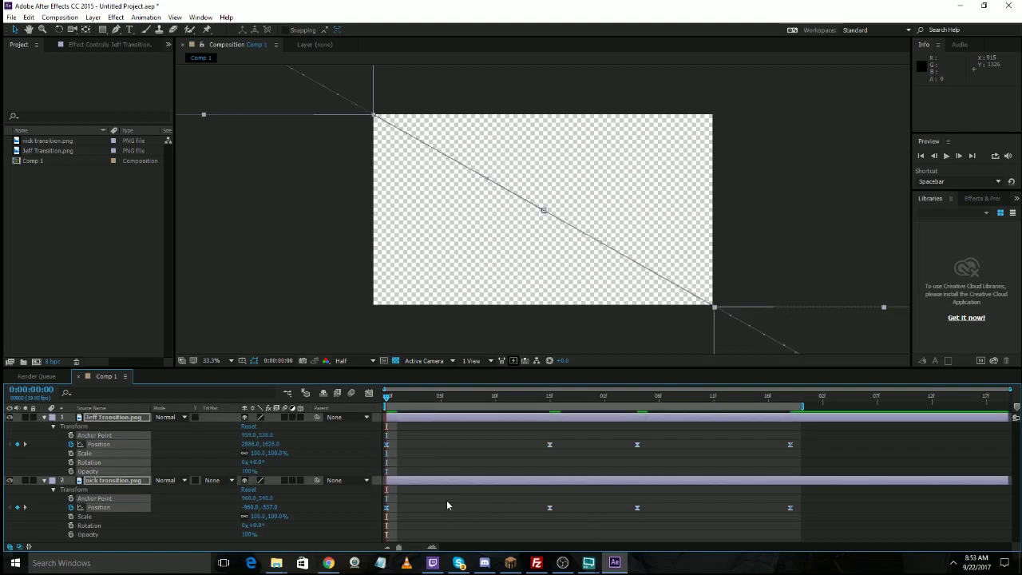
click(110, 246)
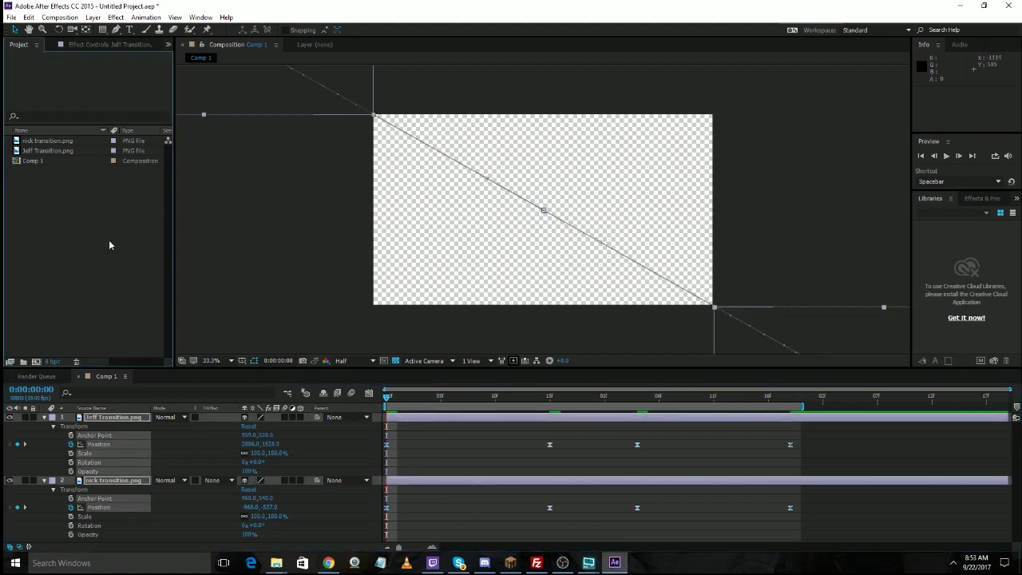
Step: Add Comp 1 to the render queue for export
click(12, 17)
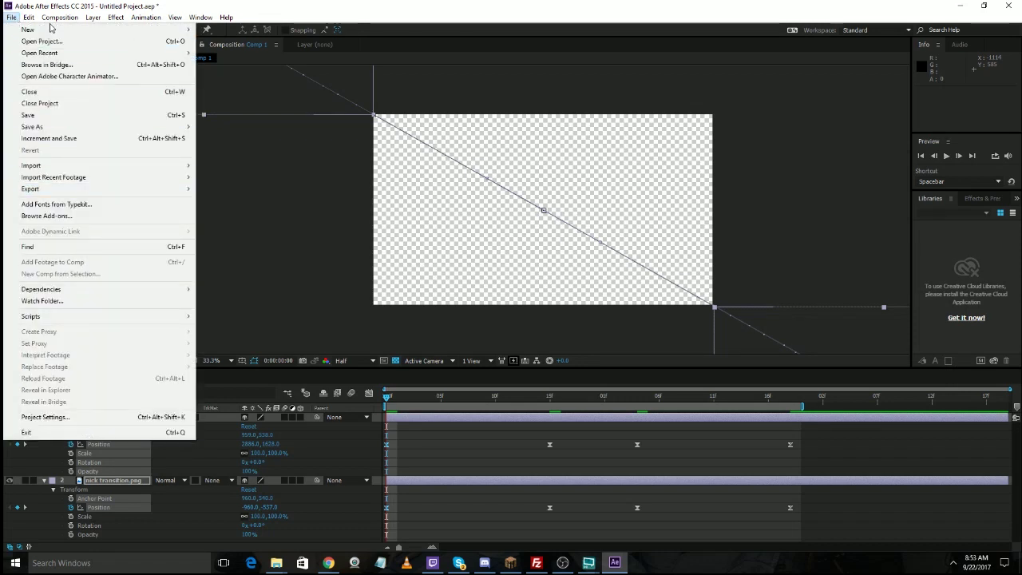
mouse_move(83, 30)
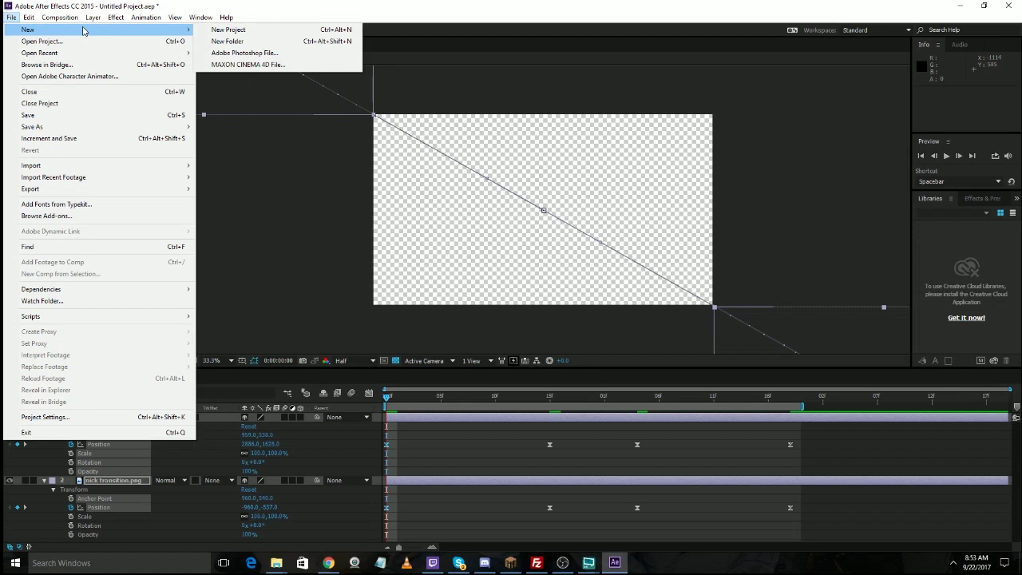
mouse_move(83, 188)
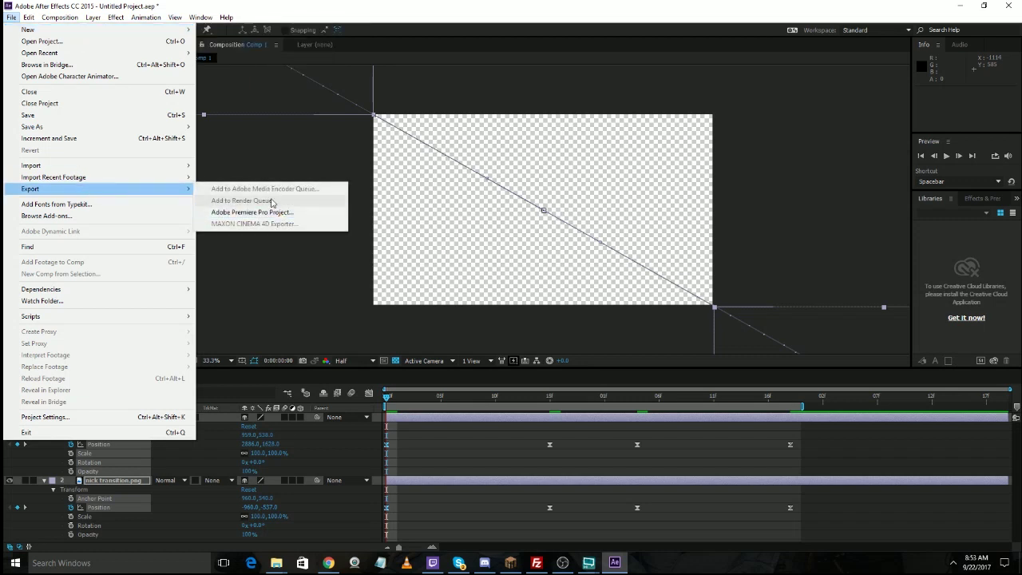
click(275, 201)
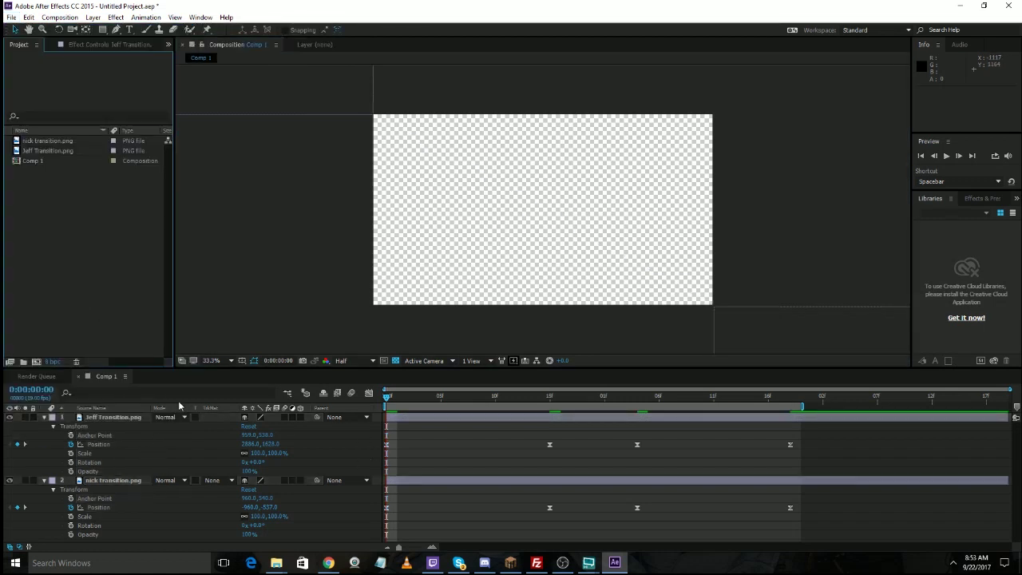
click(12, 17)
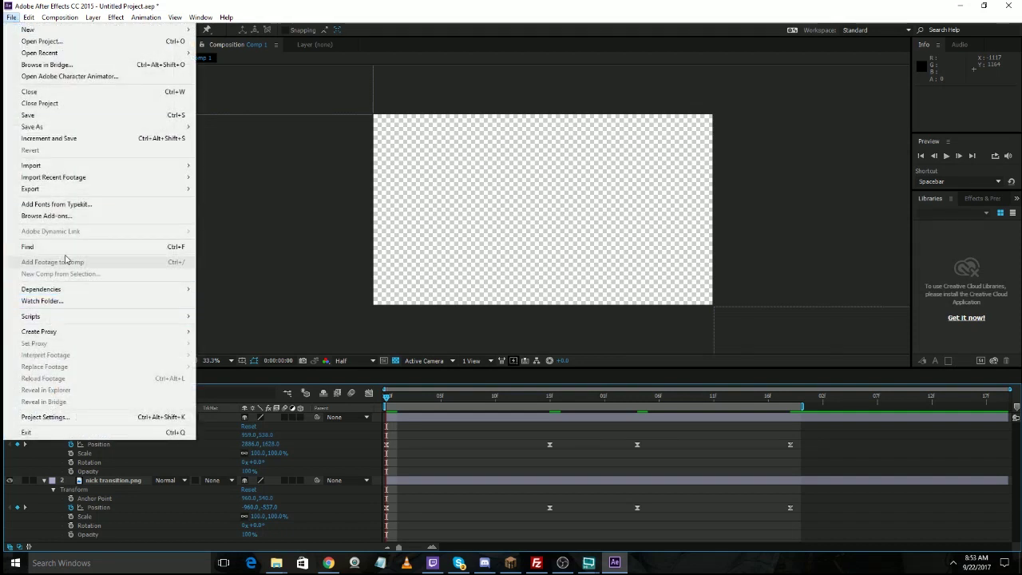
mouse_move(52, 192)
click(271, 198)
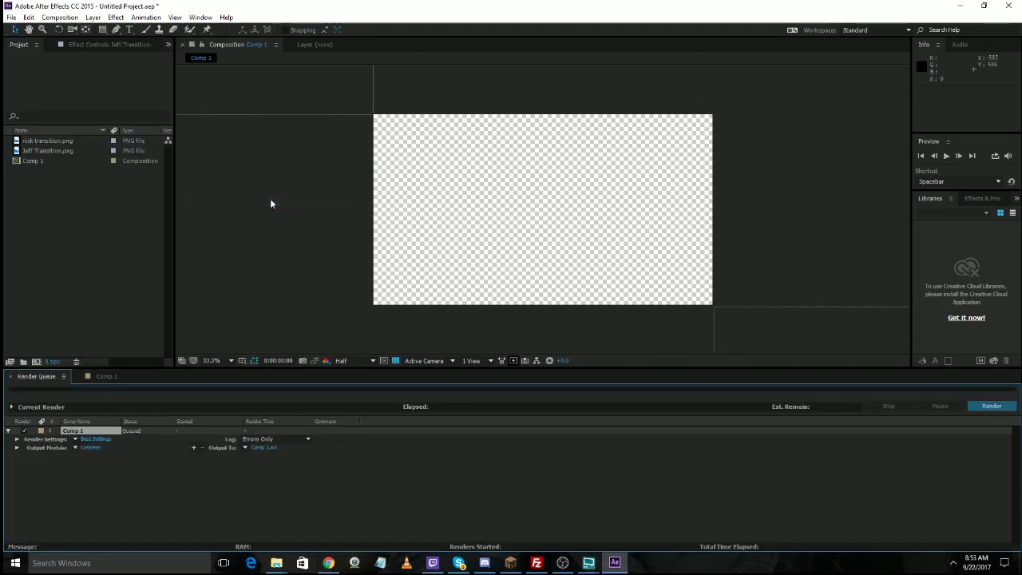
Step: Set Comp 1's output module format to QuickTime and its channels to RGB + Alpha
click(89, 447)
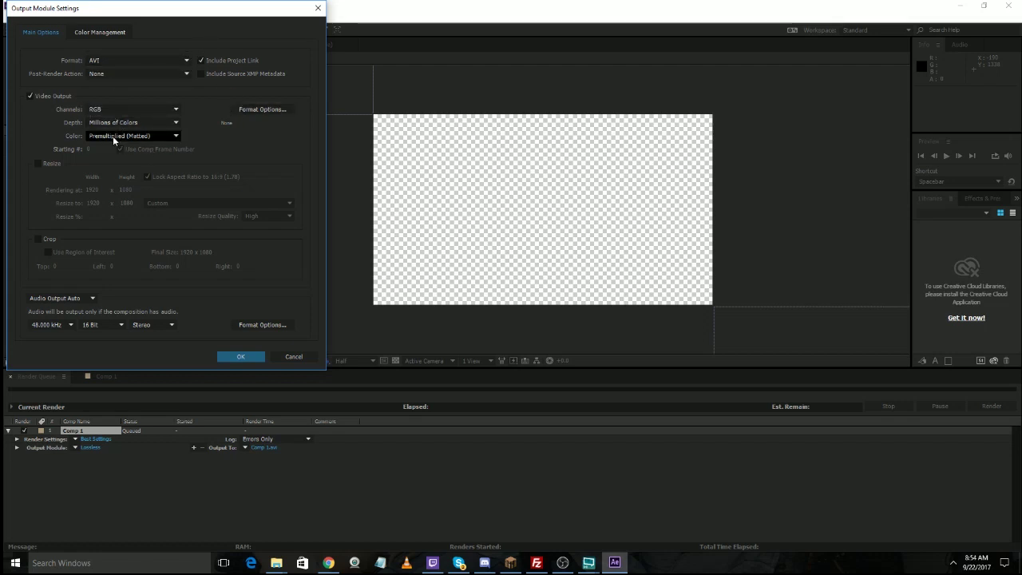
click(128, 60)
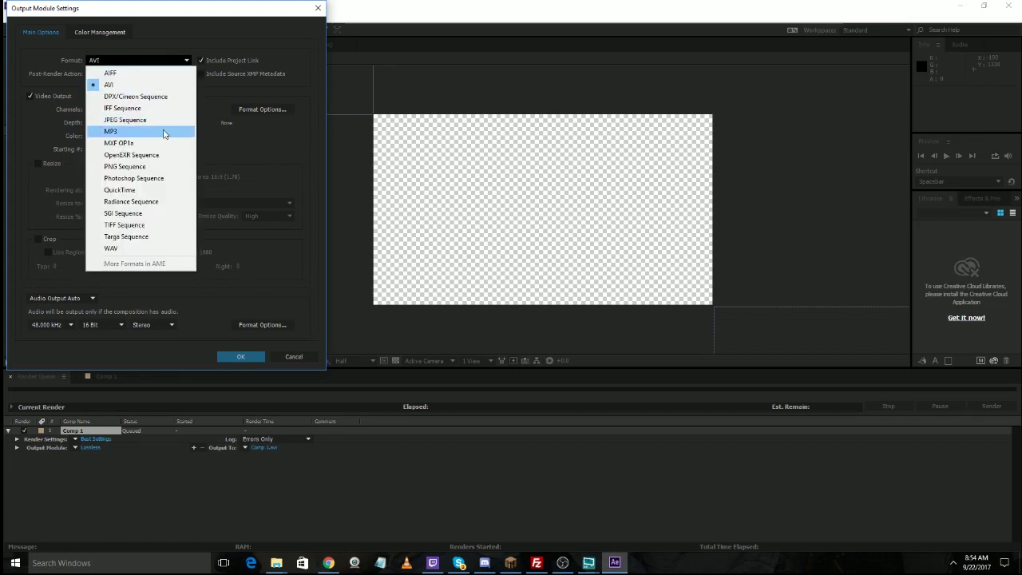
click(147, 192)
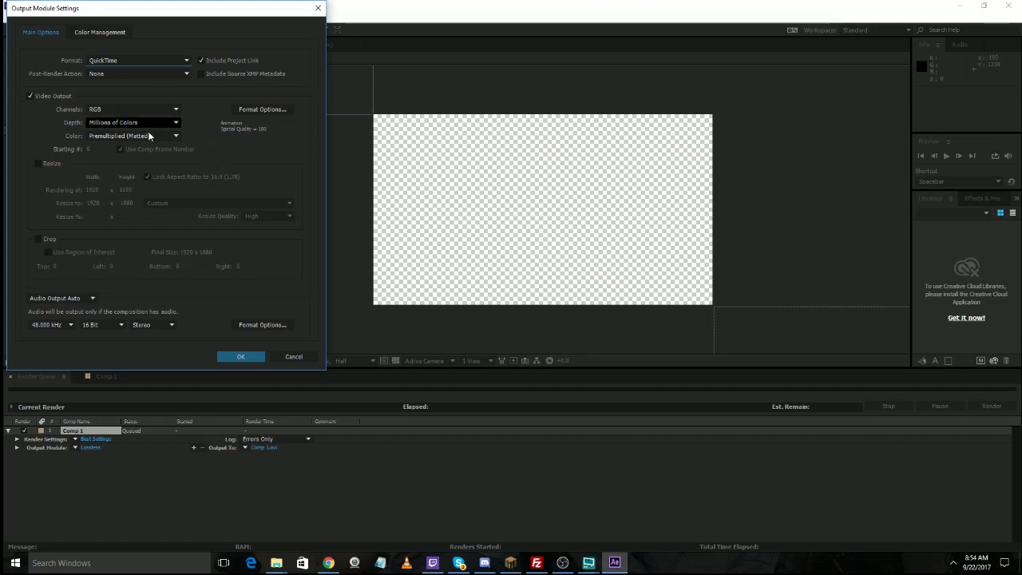
click(122, 110)
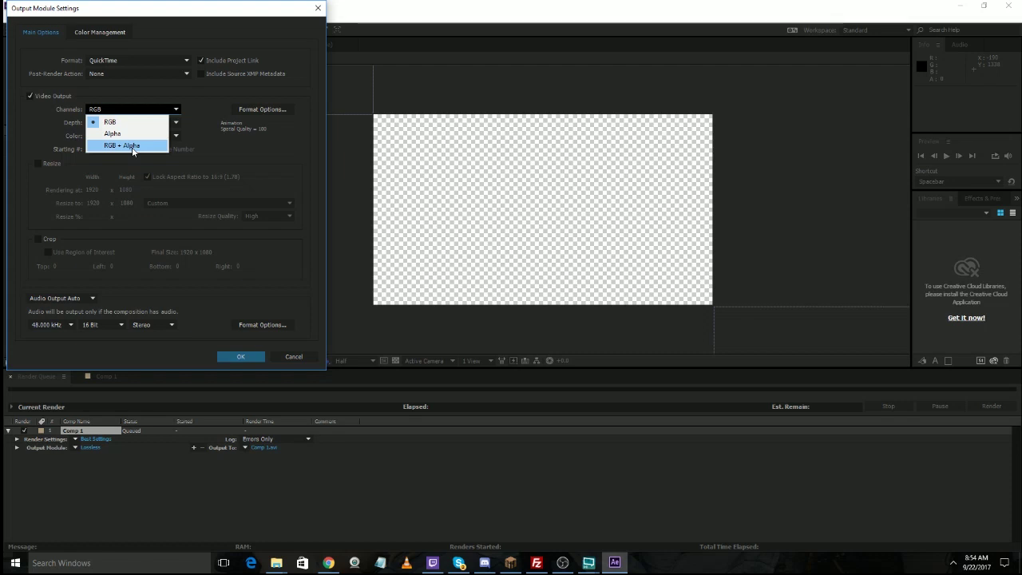
click(132, 147)
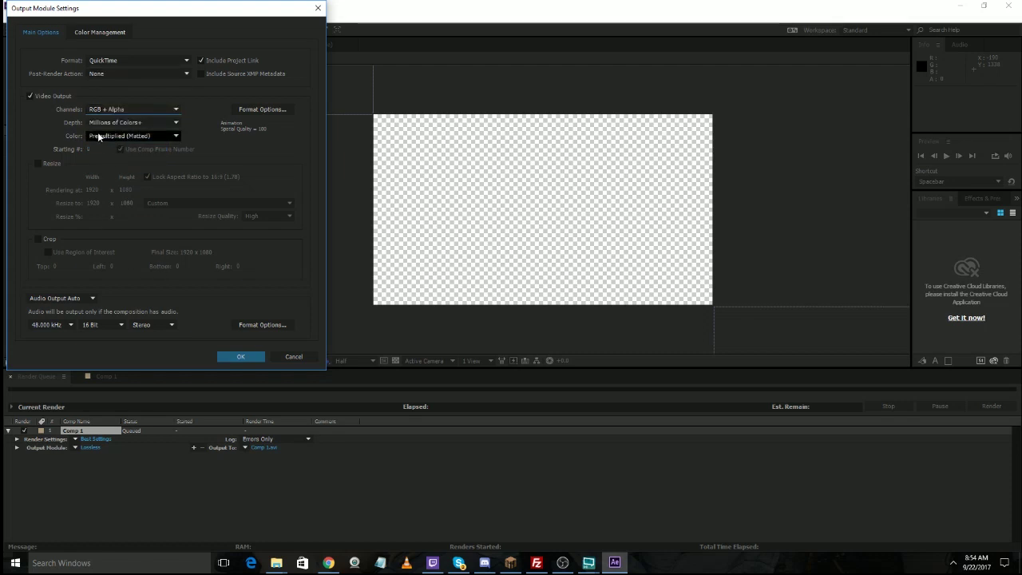
Step: Set the output color to Straight (Unmatted) and accept the output module settings
click(101, 137)
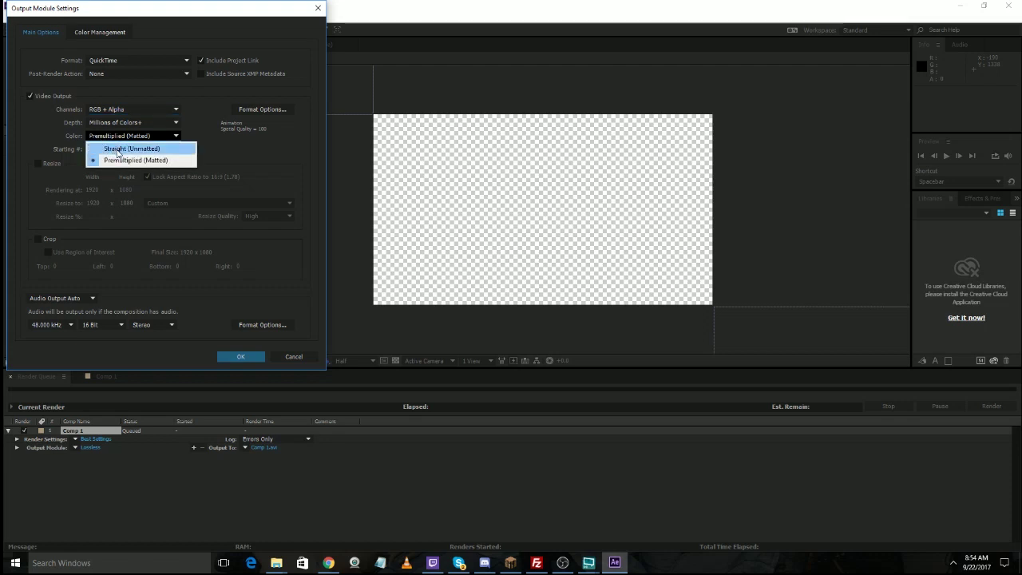
click(117, 150)
click(104, 137)
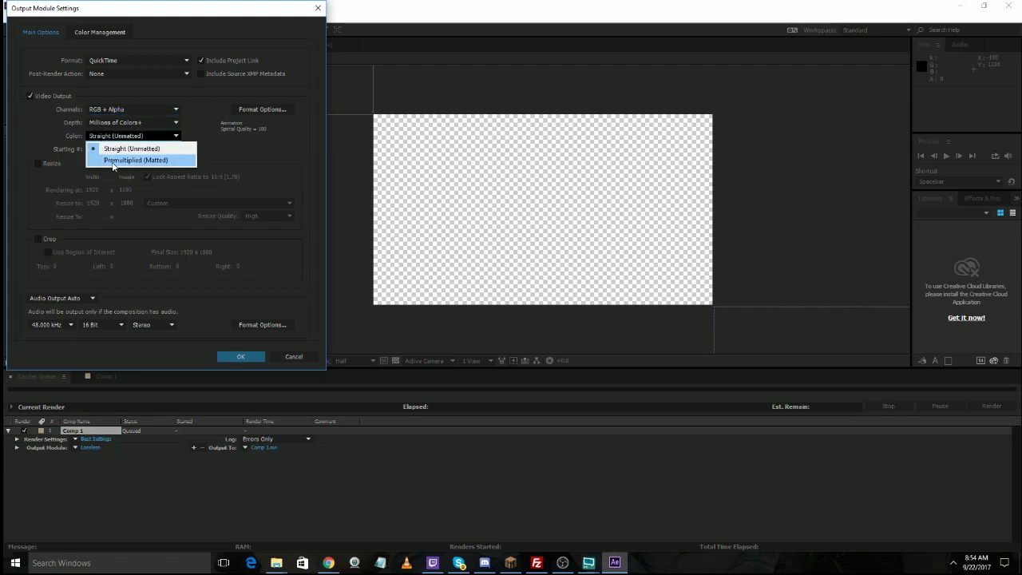
click(100, 139)
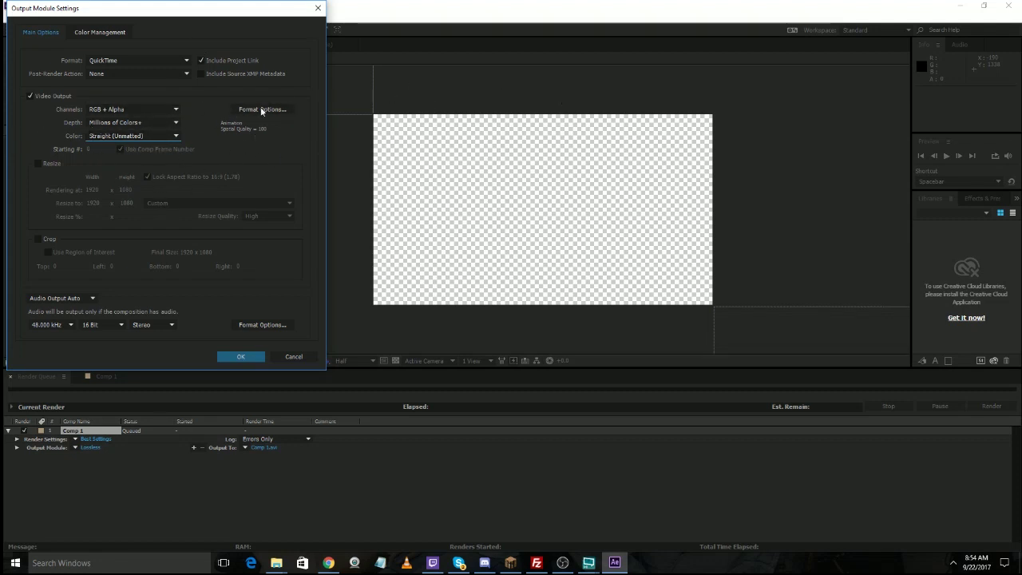
click(240, 359)
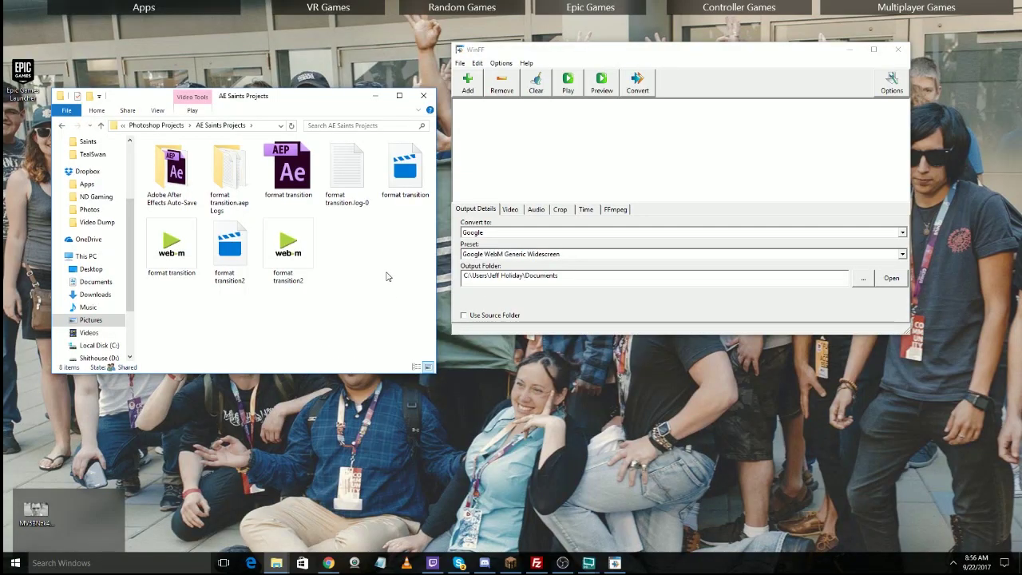
Step: Switch to File Explorer and inspect the file type and size of the format transition2 movie in AE Saints Projects
click(229, 253)
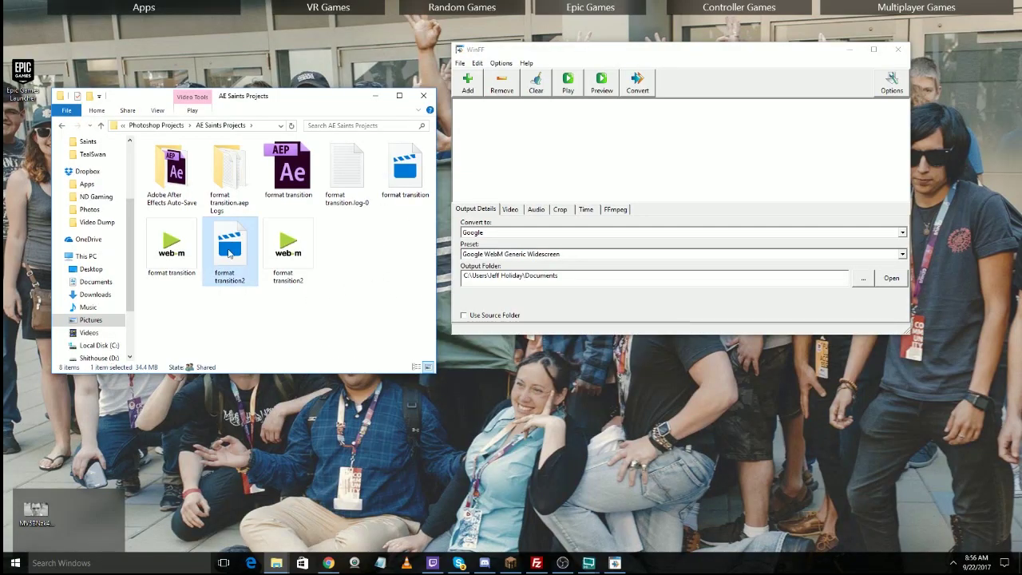
right_click(231, 252)
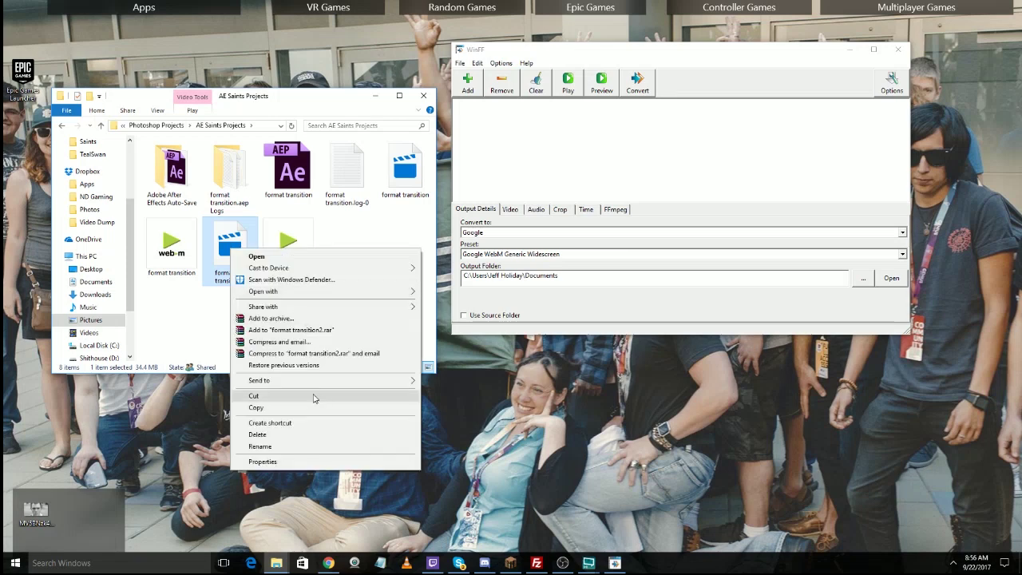
click(299, 464)
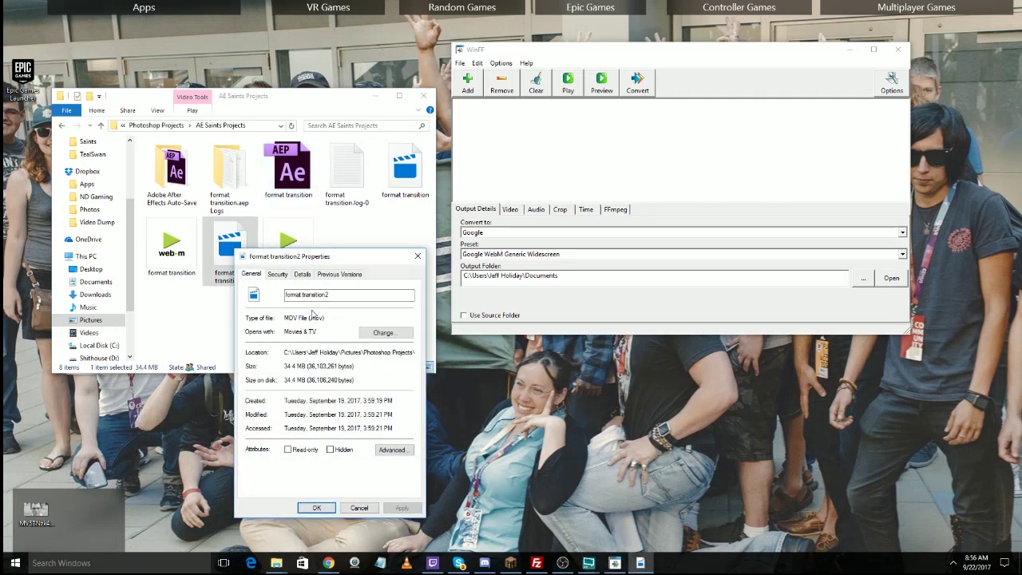
click(360, 508)
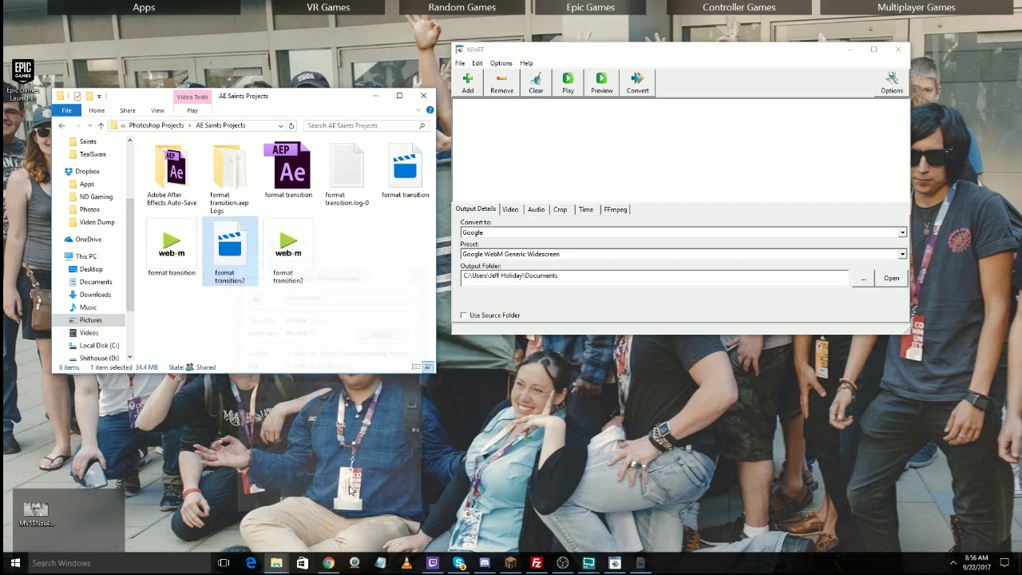
Step: Compare the file sizes of the format transition and format transition2 MOV files with their WebM versions
click(288, 249)
click(238, 248)
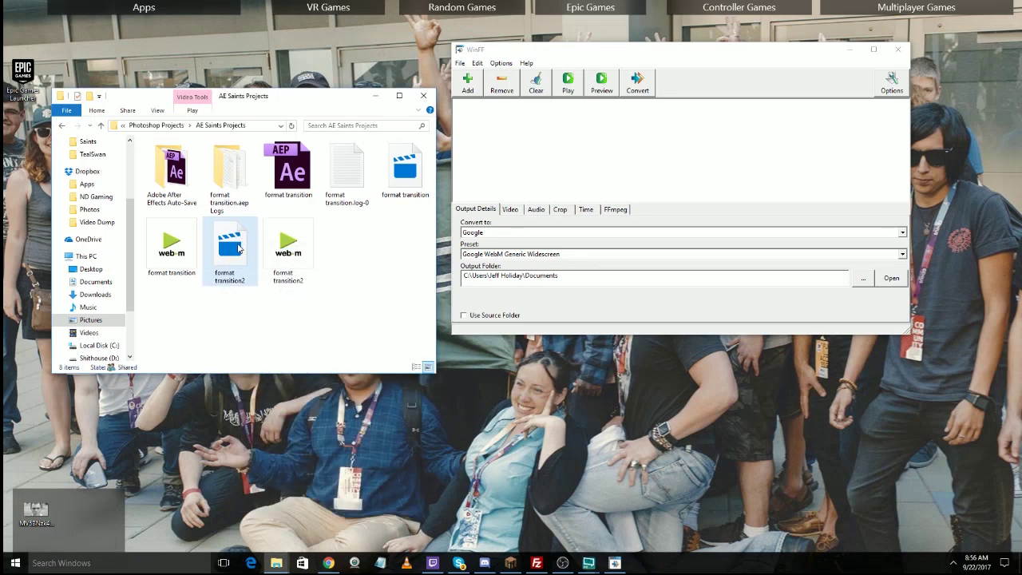
right_click(238, 249)
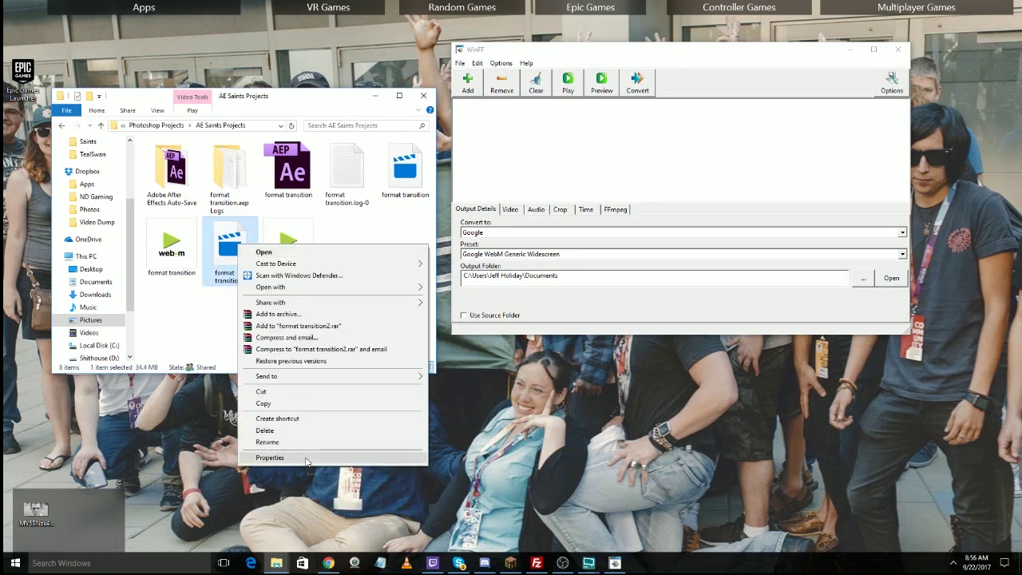
click(187, 312)
click(405, 184)
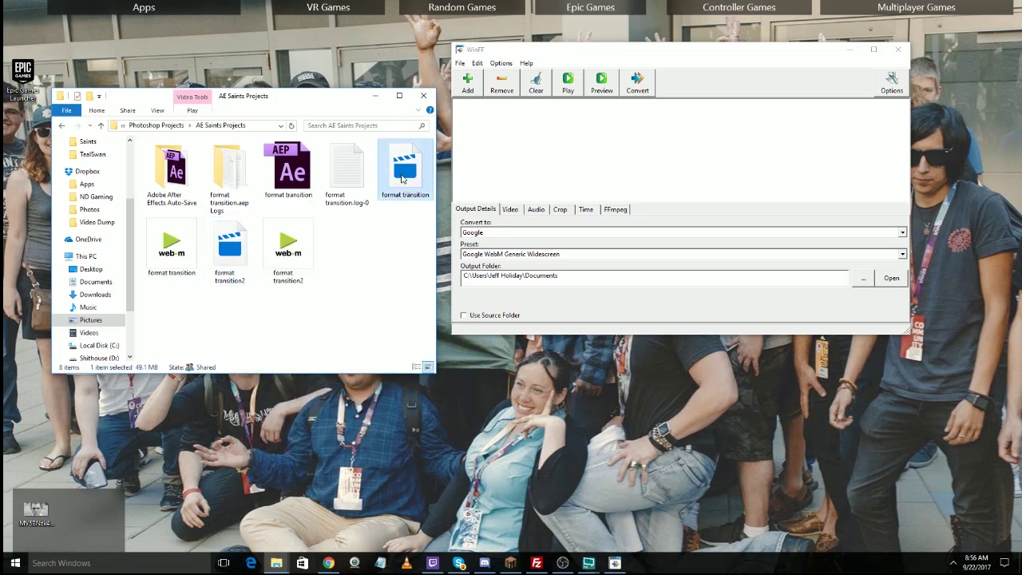
click(242, 257)
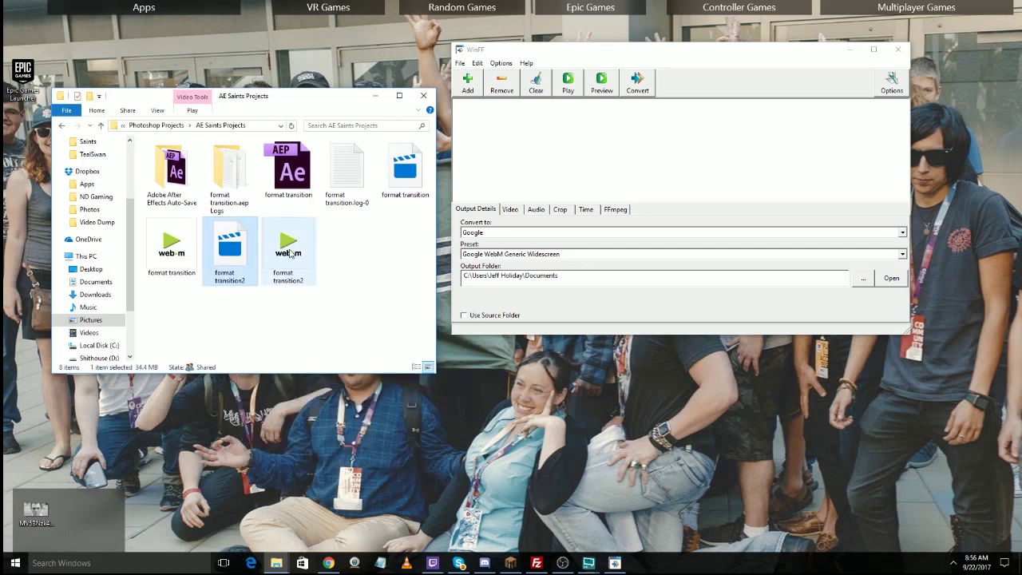
click(397, 163)
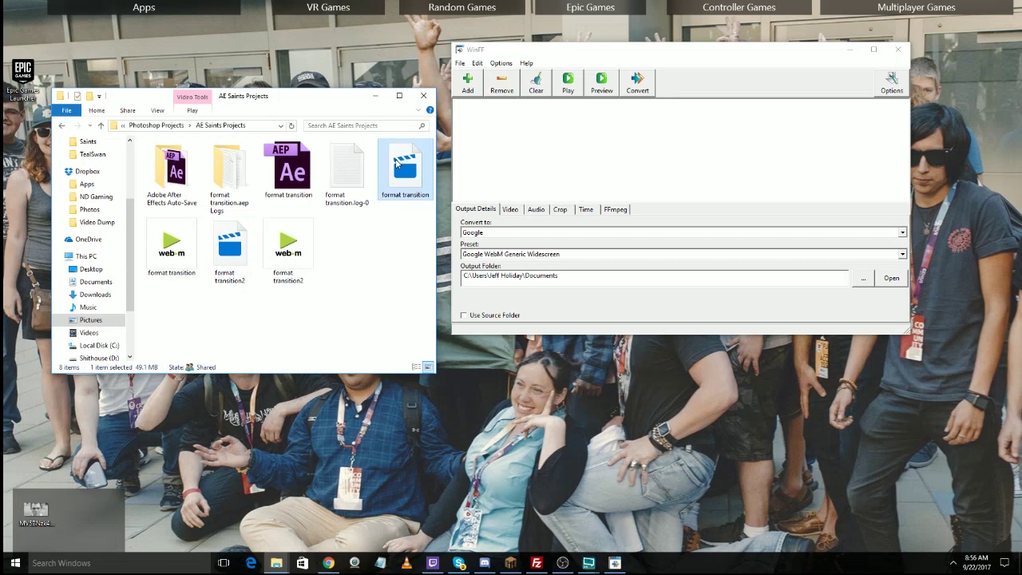
click(297, 250)
click(172, 251)
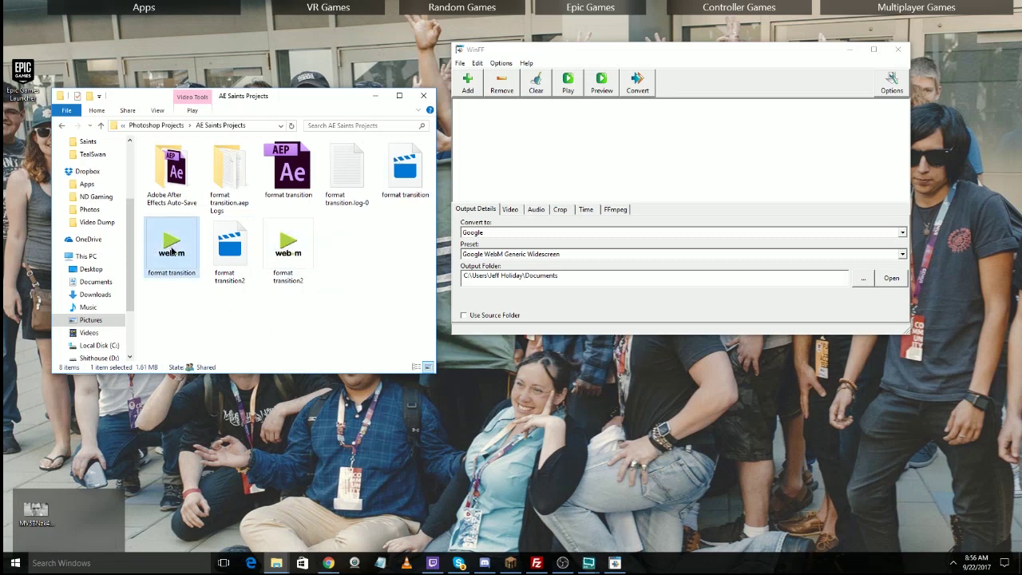
click(288, 251)
click(167, 255)
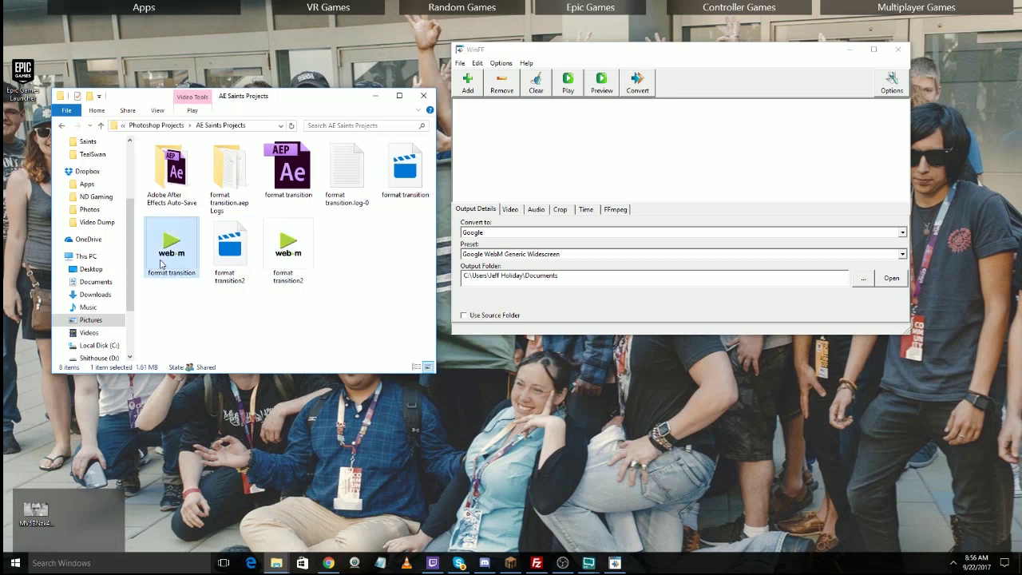
click(296, 251)
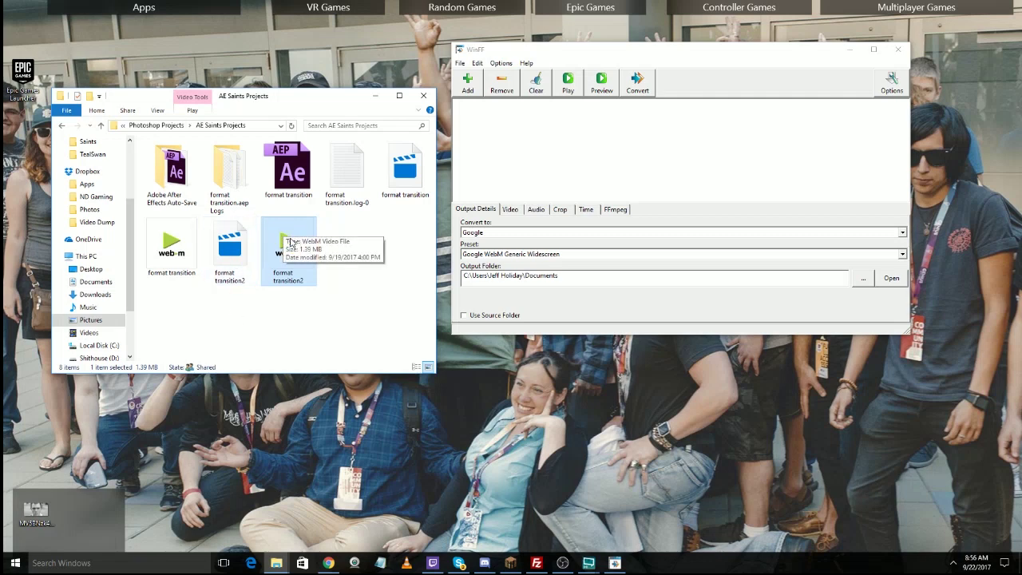
Step: Switch to WinFF and add the format transition MOV file from AE Saints Projects to the conversion list
click(336, 323)
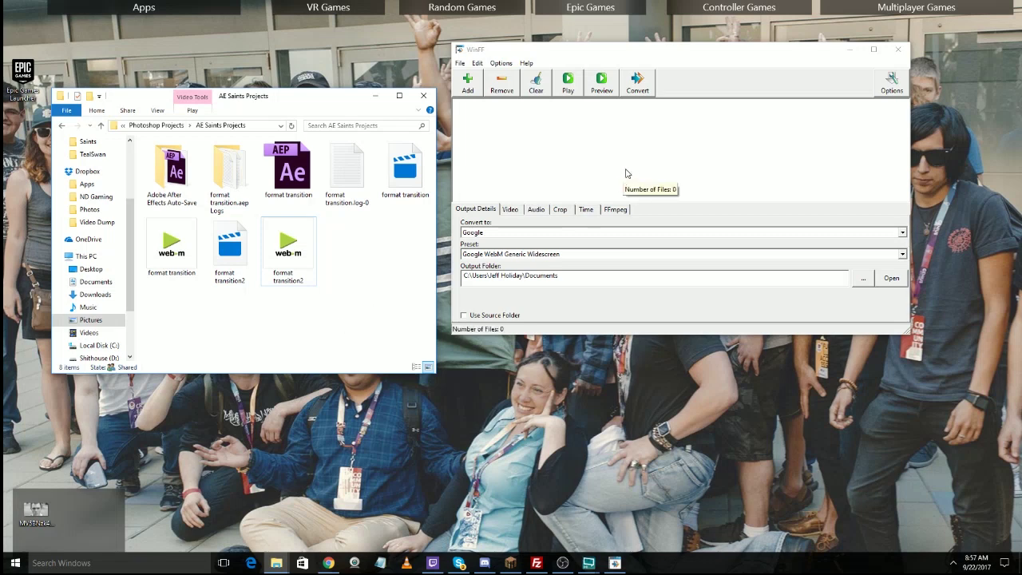
click(503, 53)
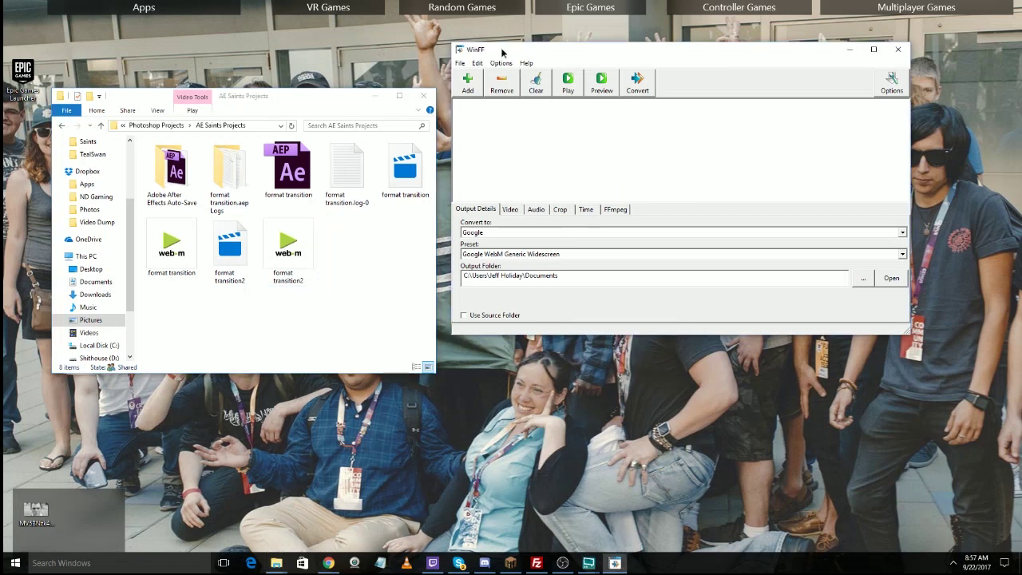
drag(502, 52, 493, 56)
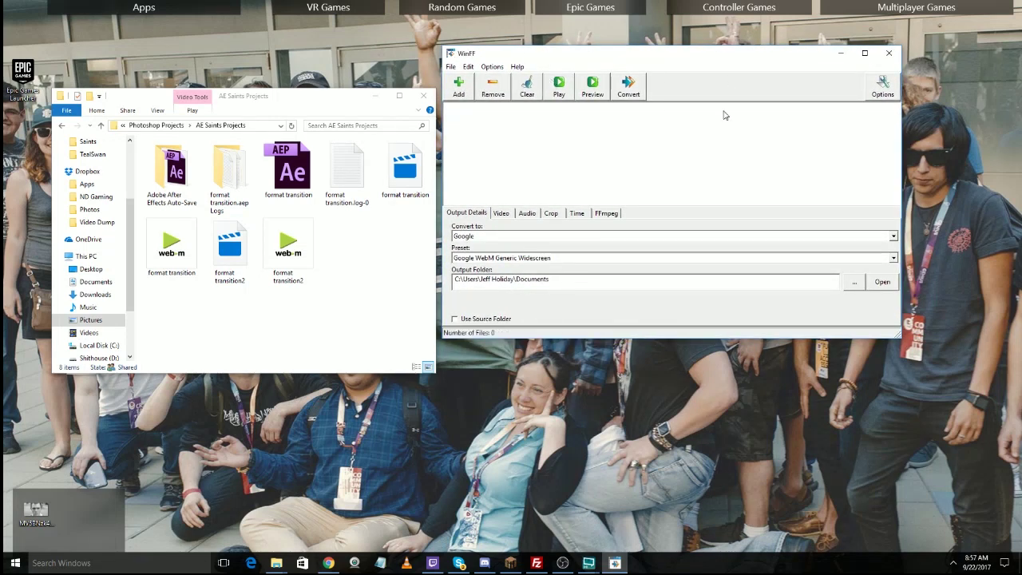
drag(646, 56, 646, 52)
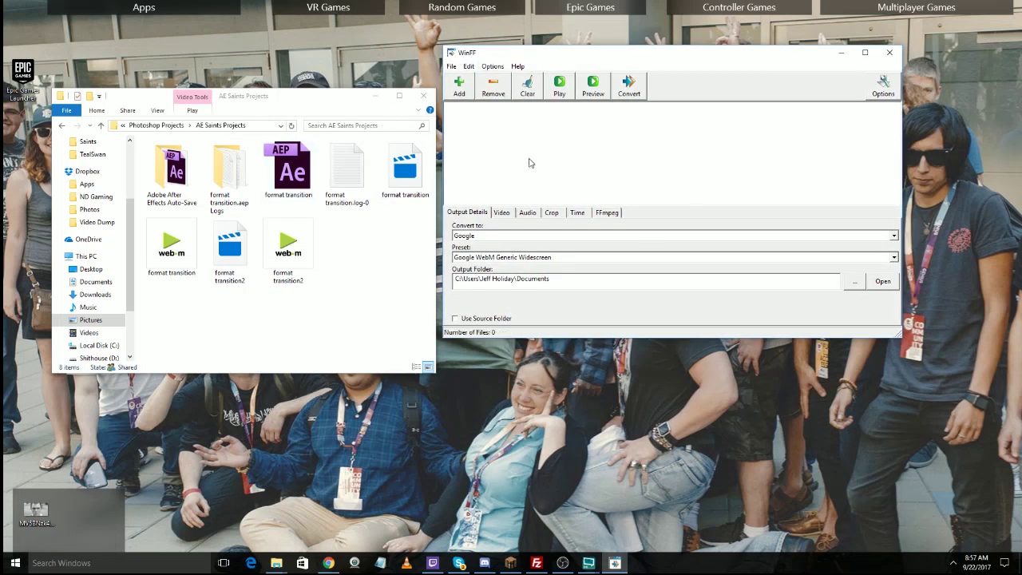
drag(405, 168, 564, 143)
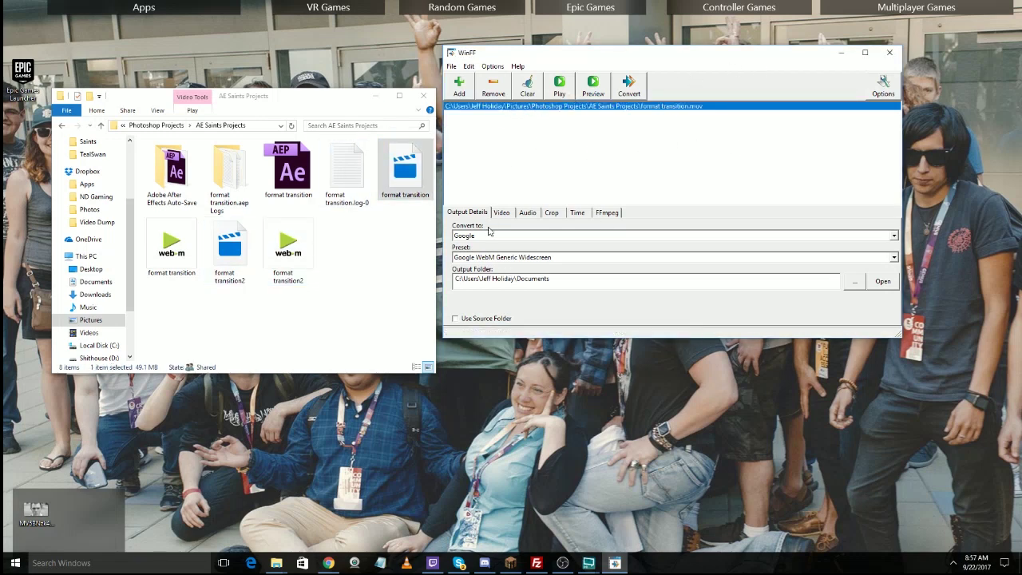
Step: Set the conversion target to Google with the Google WebM Generic Widescreen preset
click(895, 236)
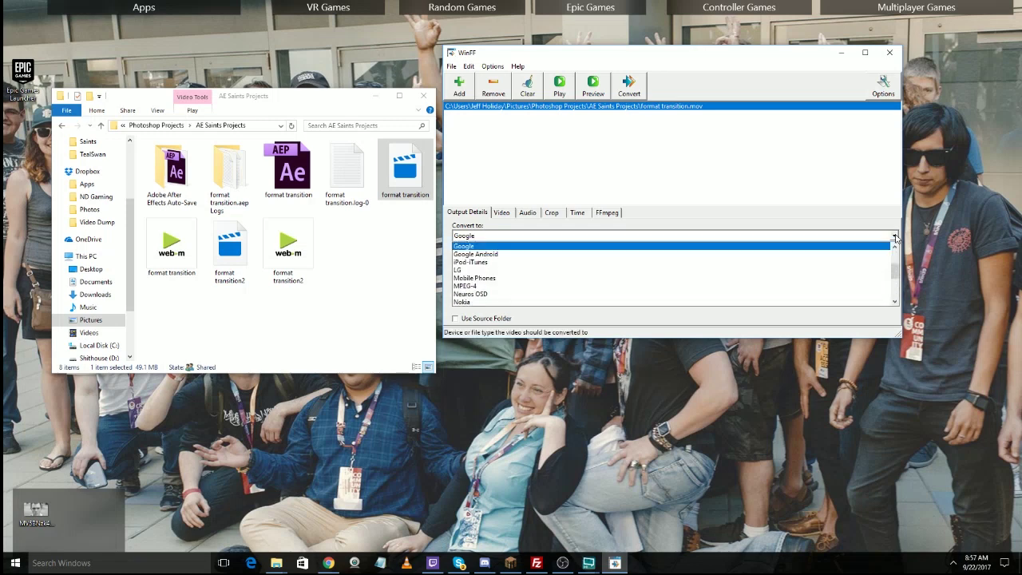
click(484, 248)
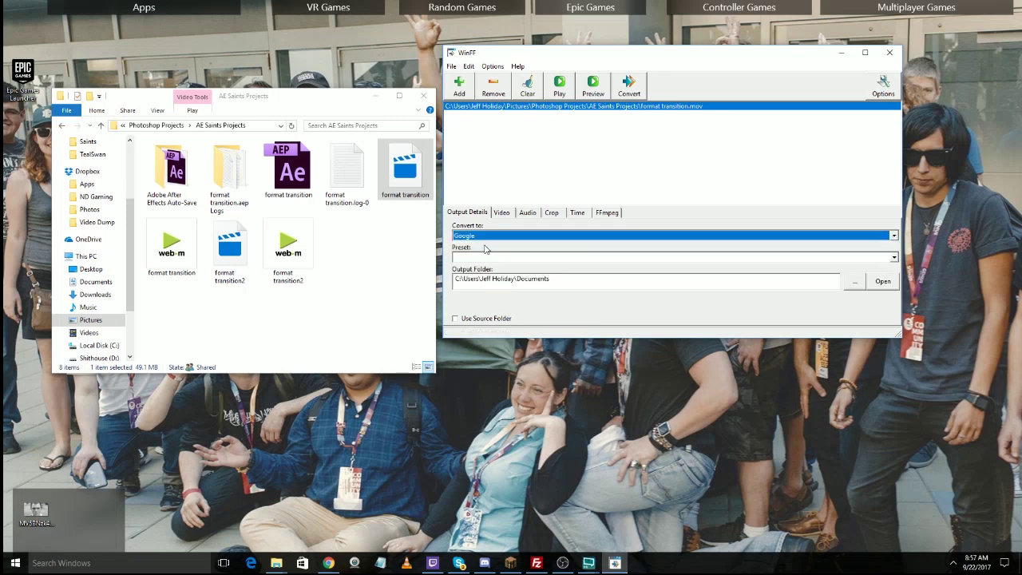
click(895, 257)
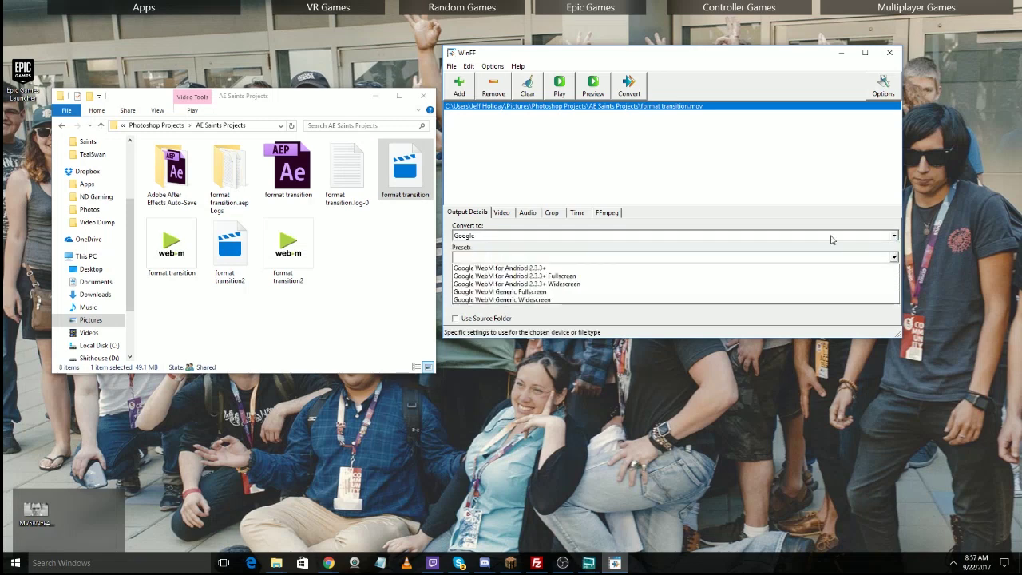
click(524, 300)
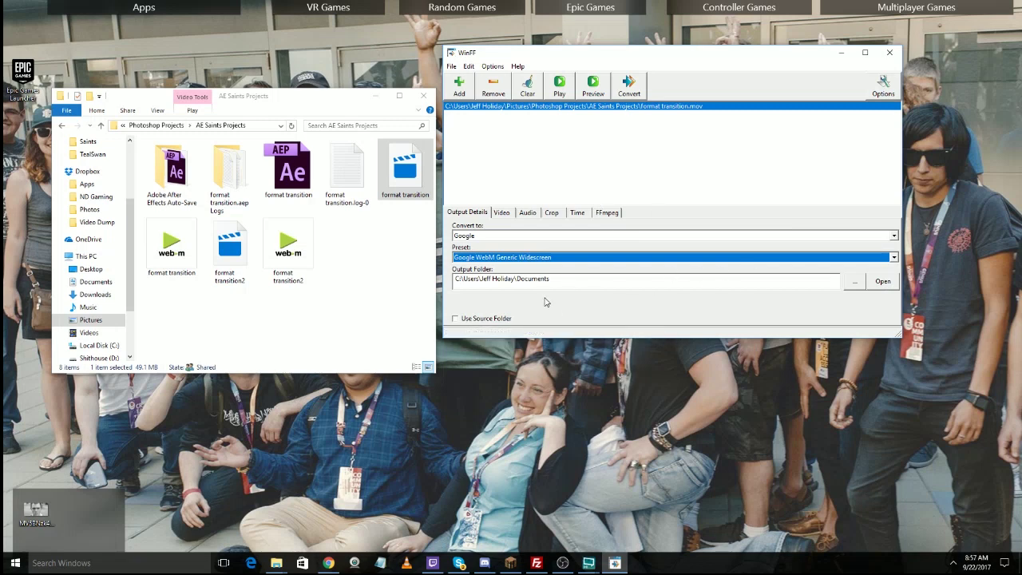
Step: Set the video bitrate to 15000 with 2 pass enabled, convert the file, and dismiss the finished conversion console
click(503, 212)
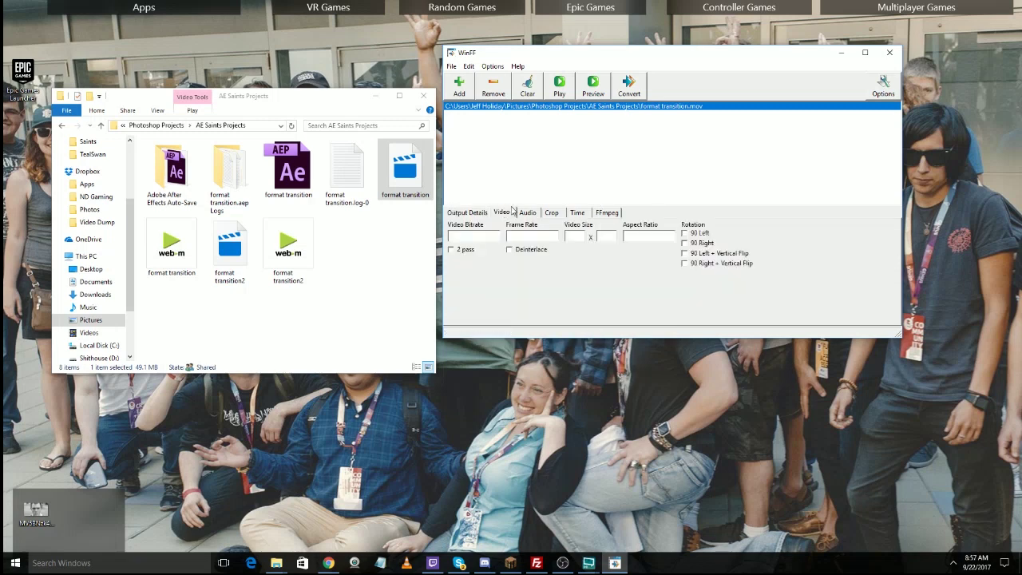
text(15000)
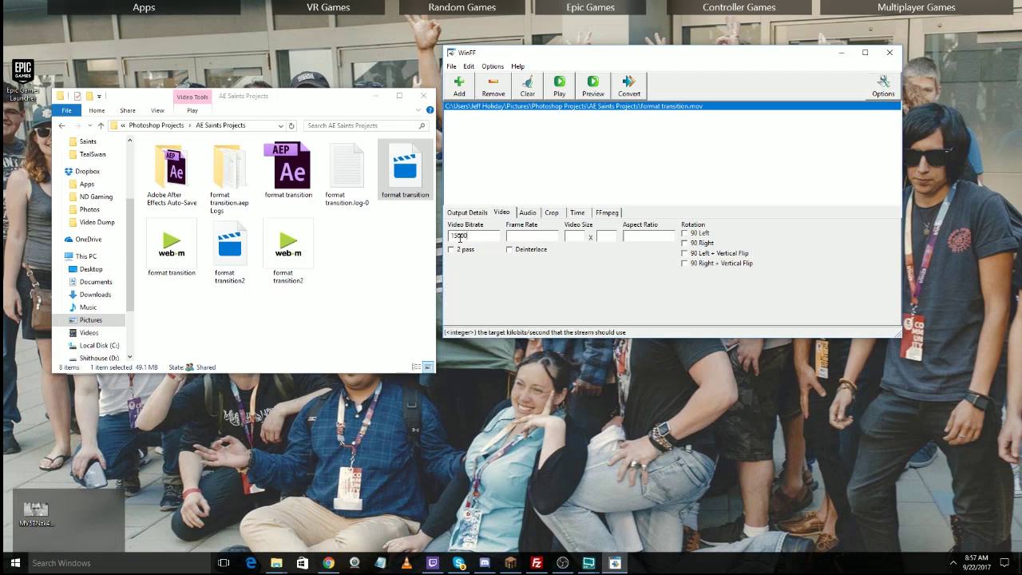
click(451, 250)
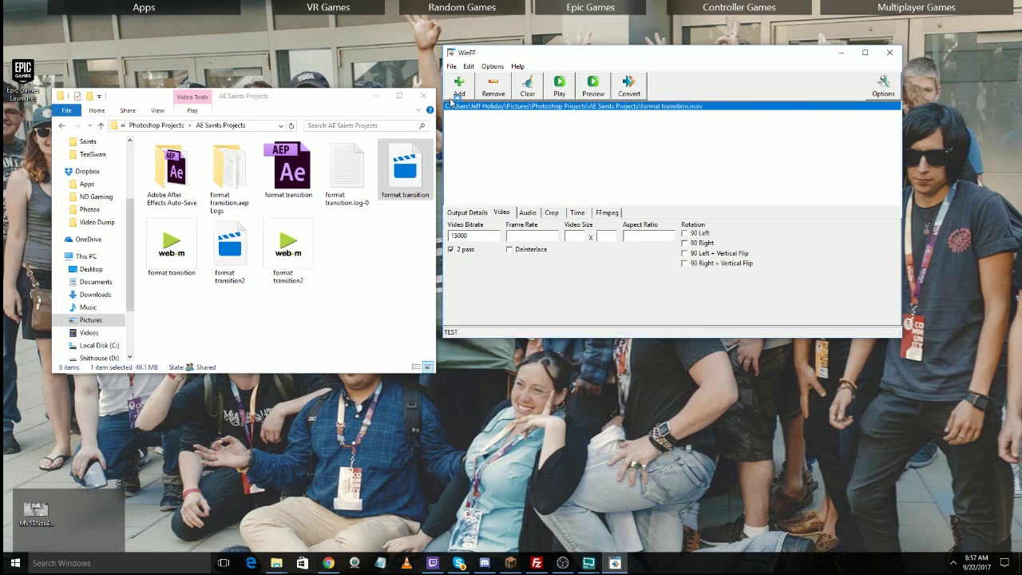
click(630, 86)
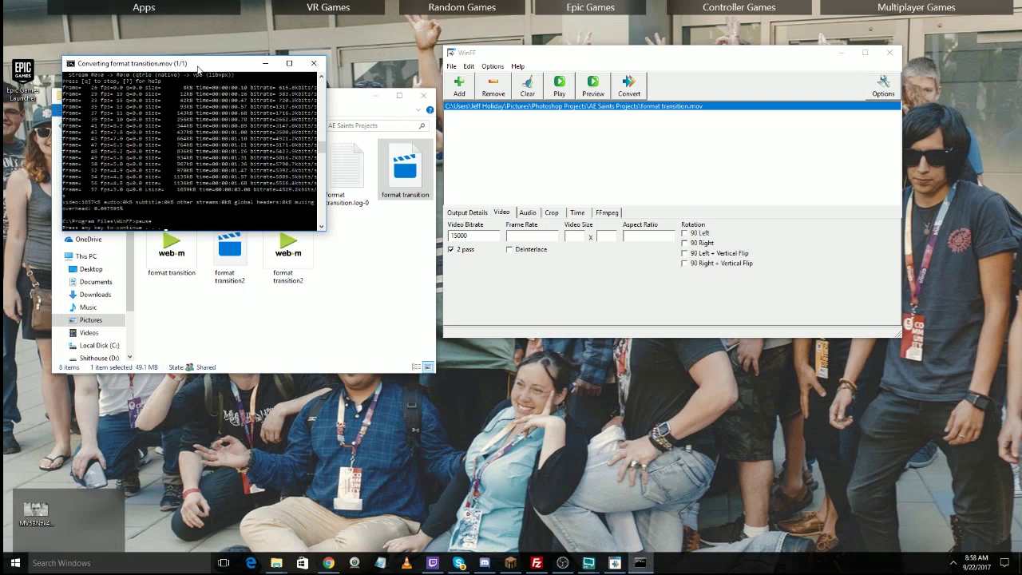
click(319, 69)
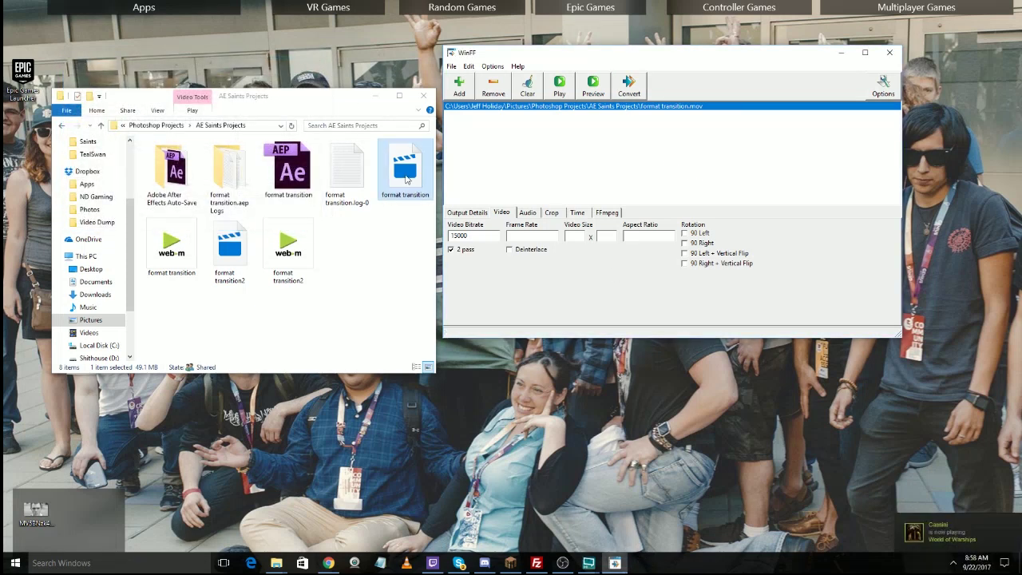
Step: Switch to OBS and add a Stinger scene transition named tester
click(308, 254)
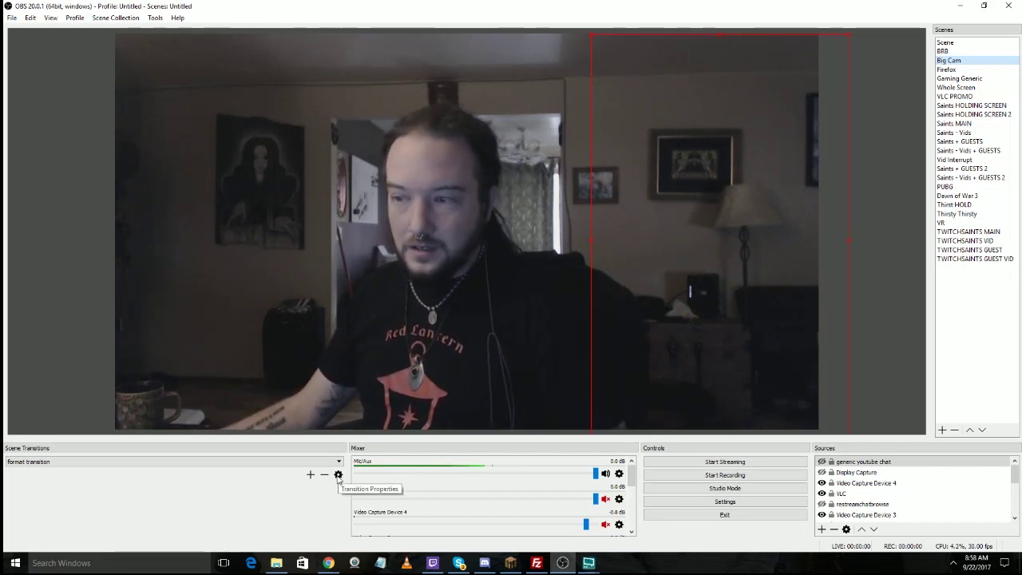
click(311, 475)
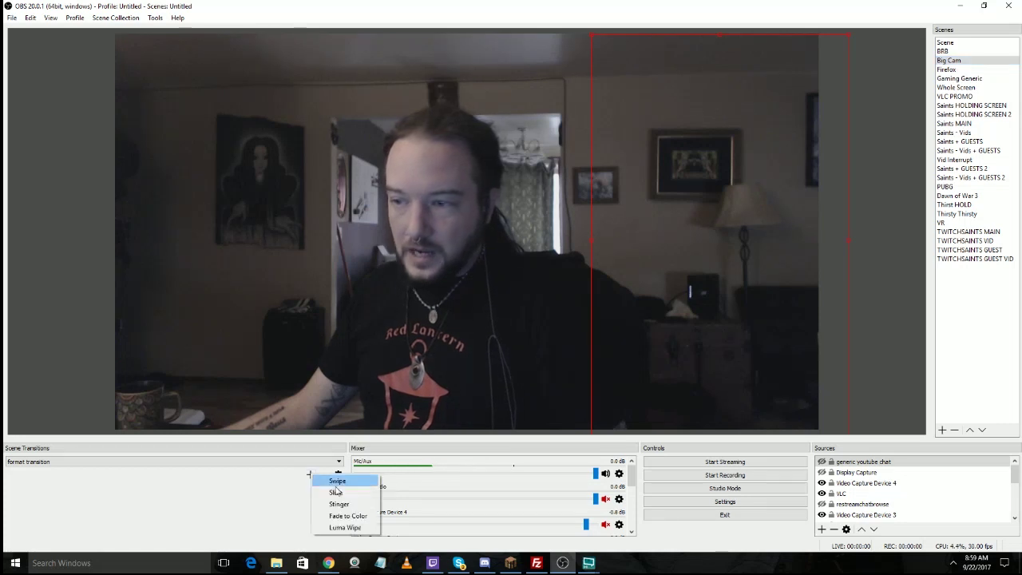
click(339, 504)
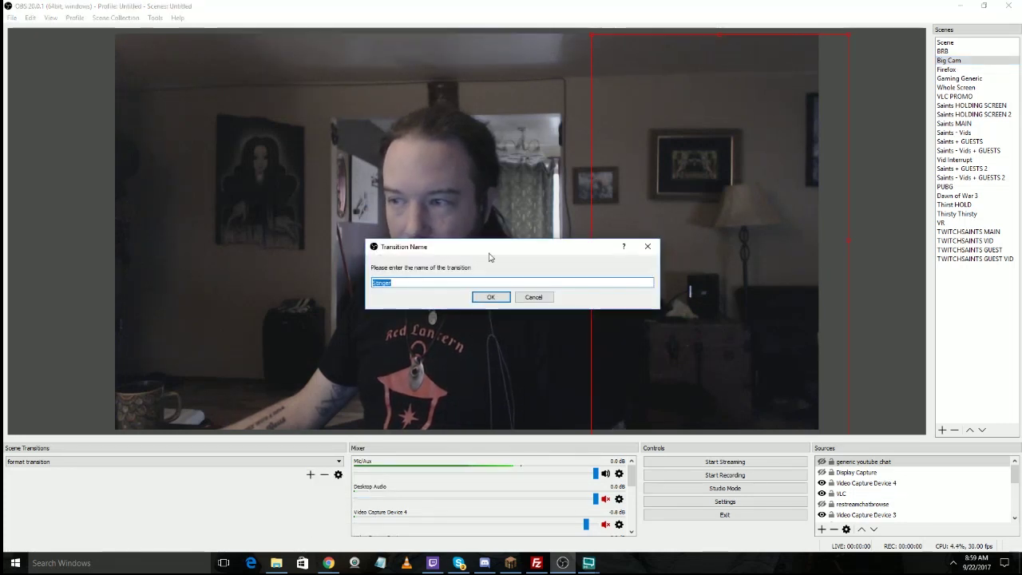
text(t)
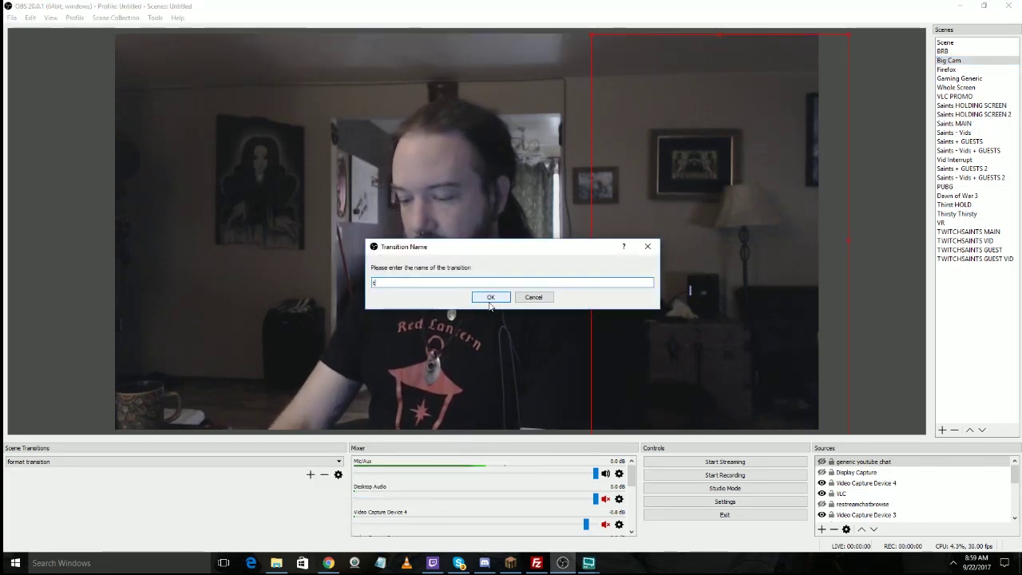
text(ester)
click(491, 299)
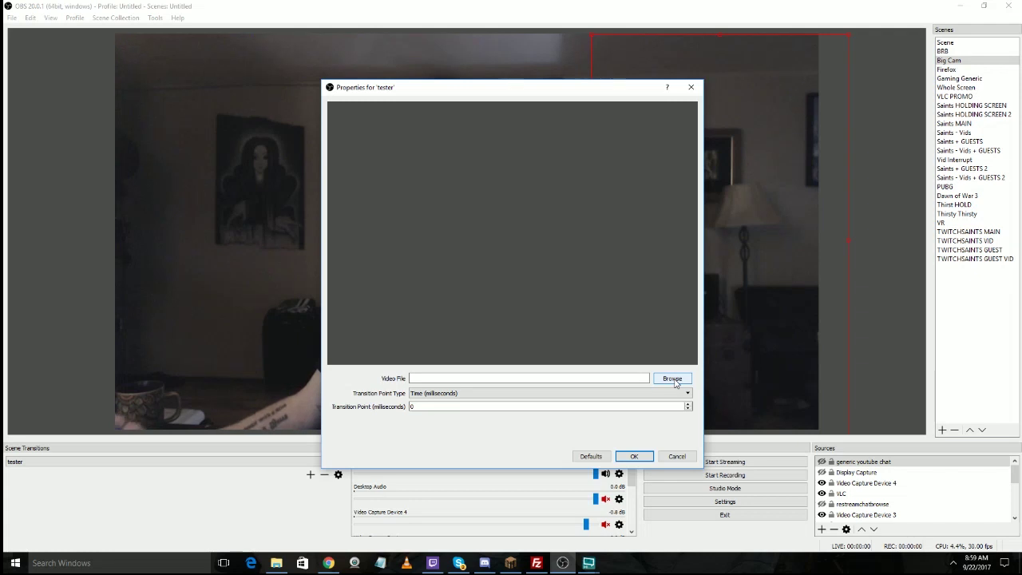
Step: Choose the format transition2 WebM file from AE Saints Projects as the tester transition's video file
drag(595, 78, 883, 94)
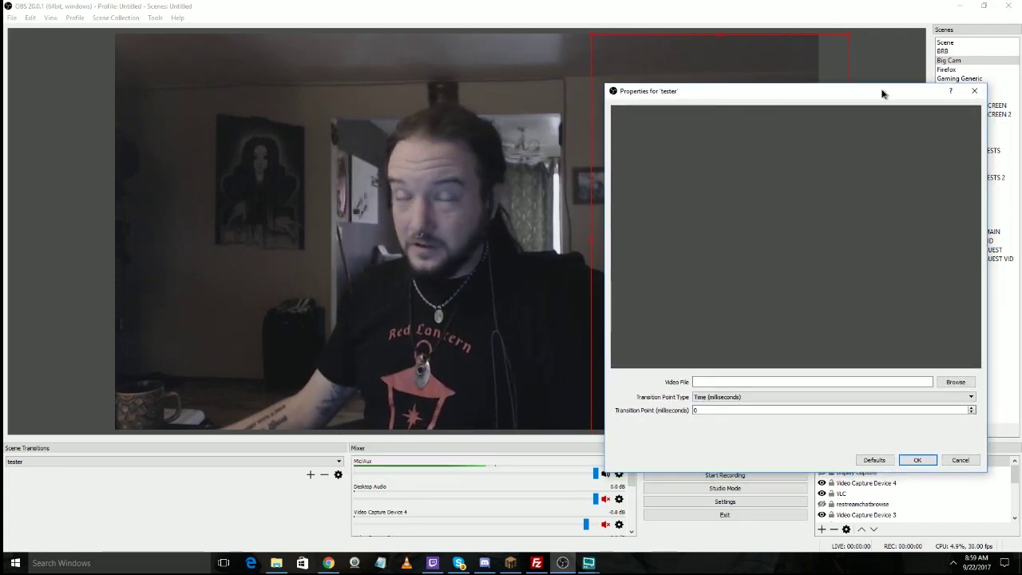
drag(883, 94, 882, 93)
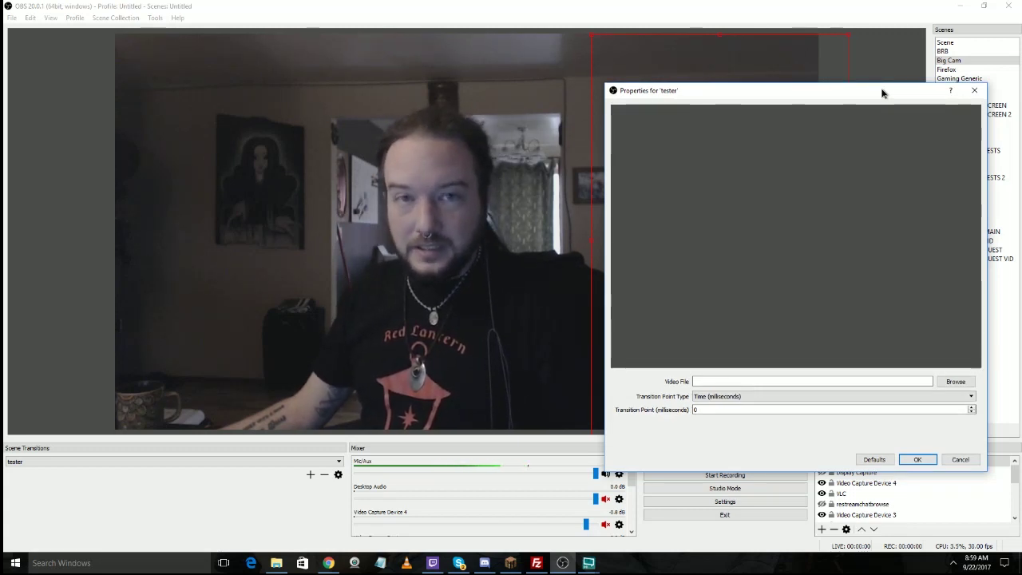
drag(882, 94, 805, 72)
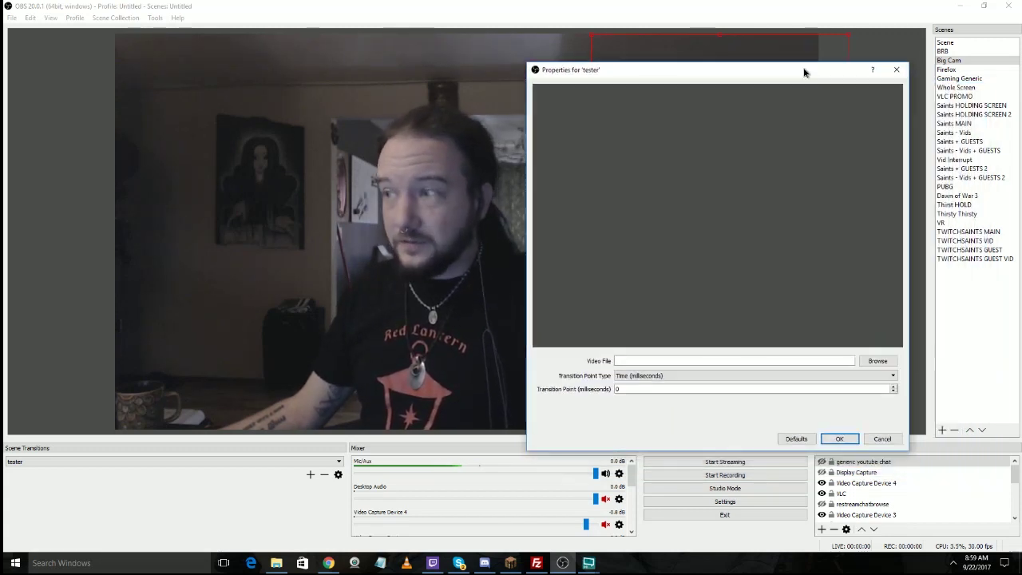
click(878, 361)
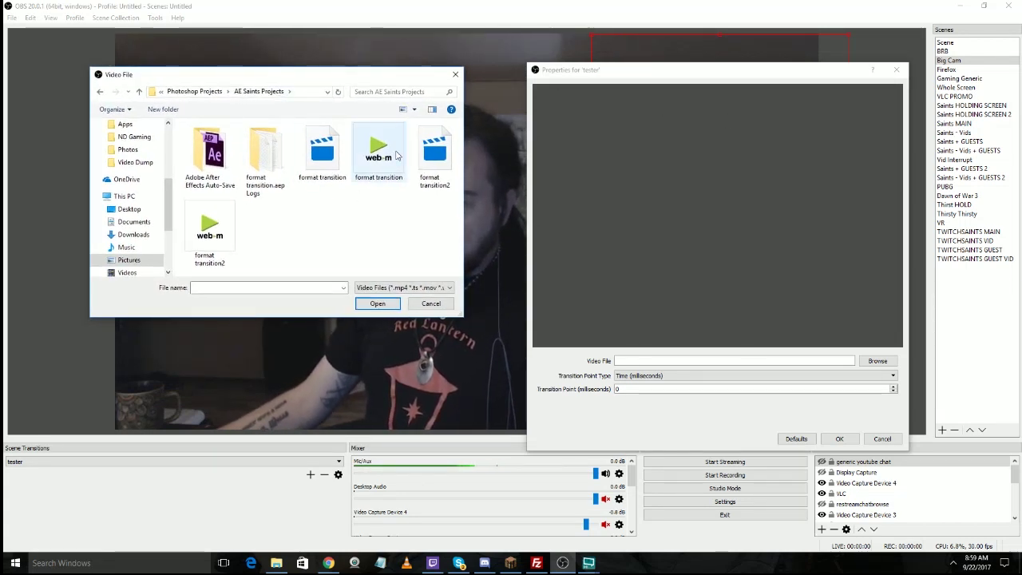
click(213, 237)
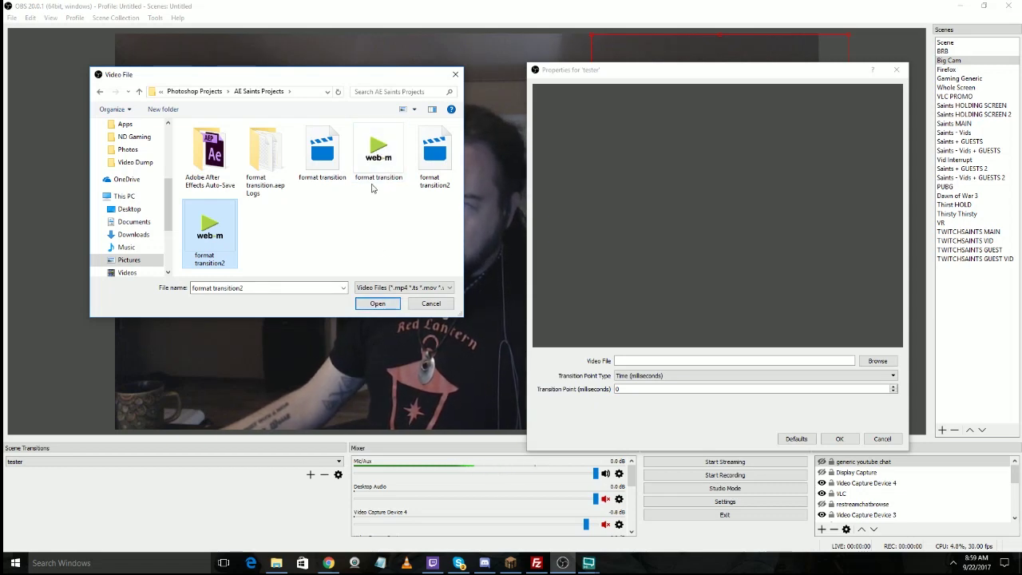
click(377, 303)
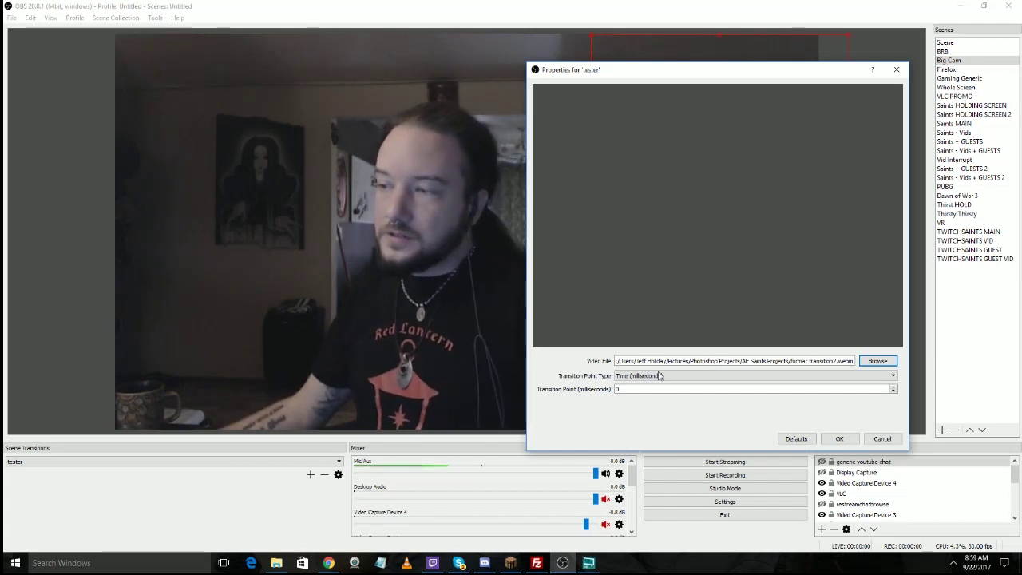
Step: Set the tester transition point to 750 milliseconds and accept the properties
double_click(618, 389)
text(750)
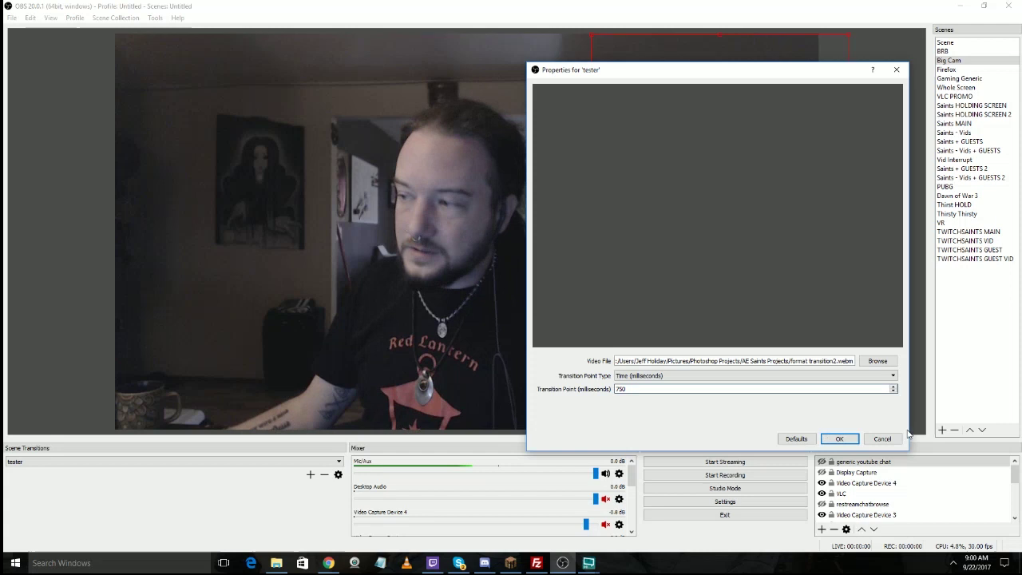
click(840, 438)
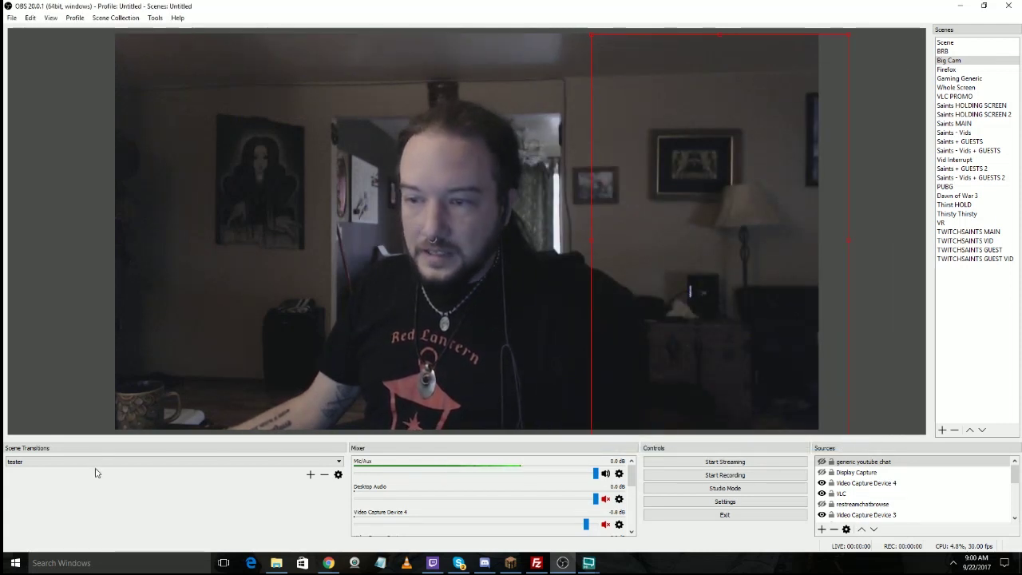
Step: Play the tester transition by switching to the Saints MAIN scene, and review the transition's properties without changing them
click(295, 462)
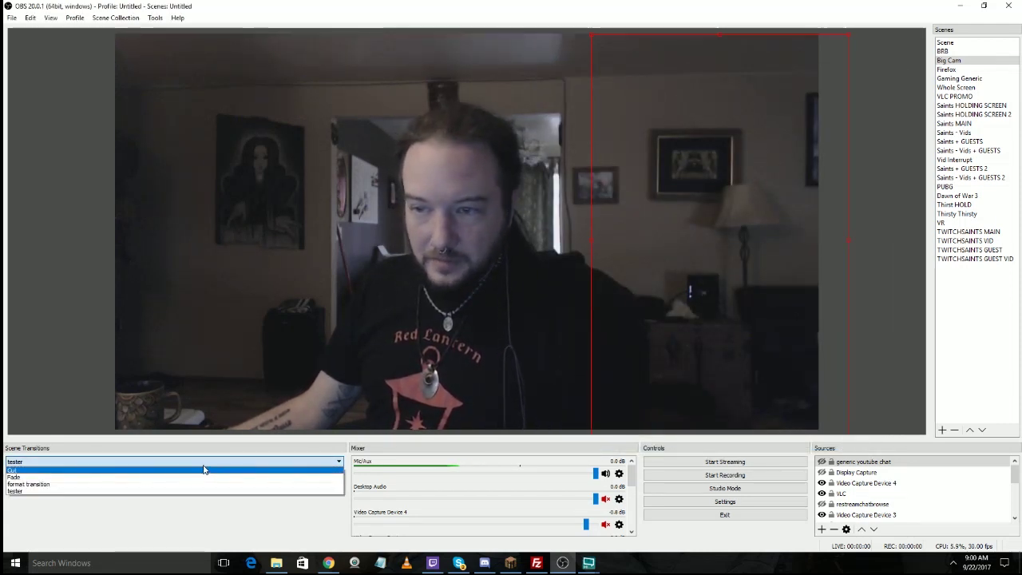
click(136, 491)
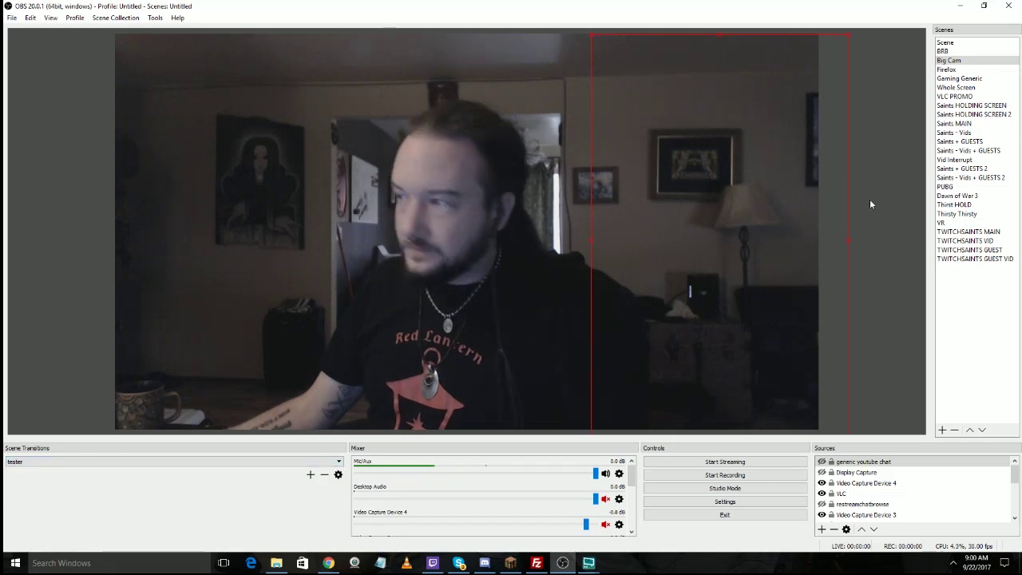
click(979, 124)
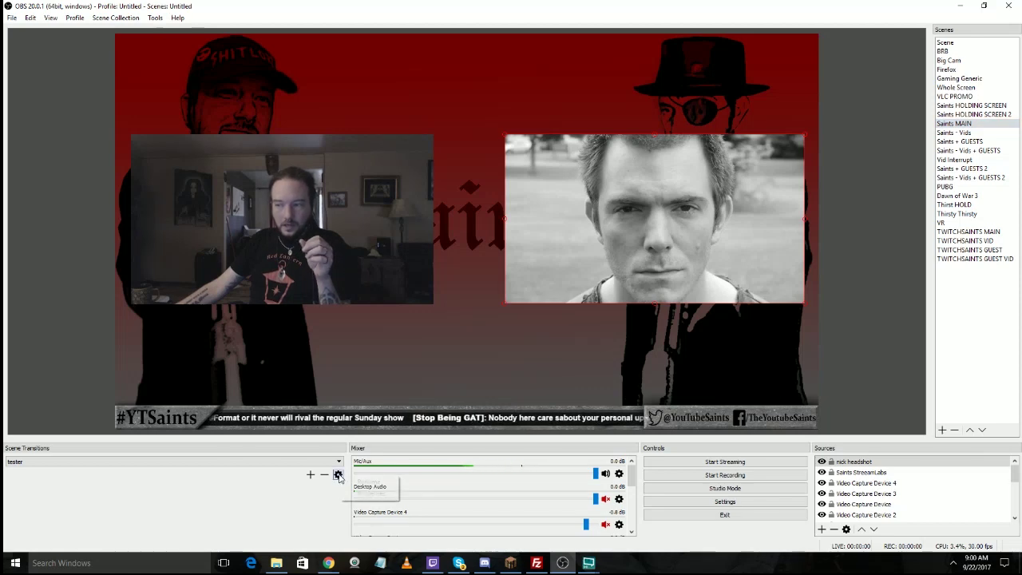
click(369, 495)
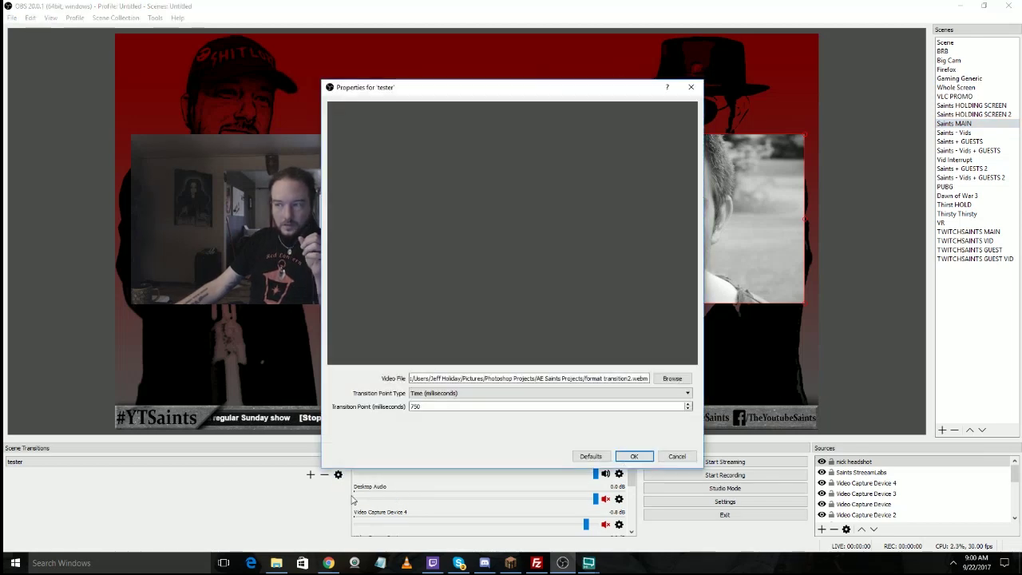
click(676, 457)
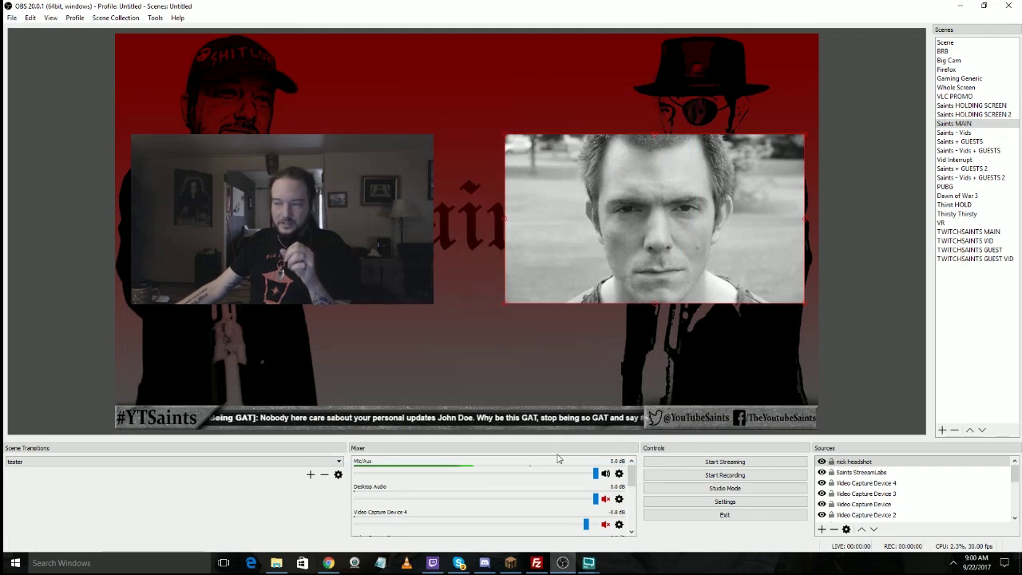
Step: Remove the tester transition from the scene transitions and confirm its deletion
click(64, 466)
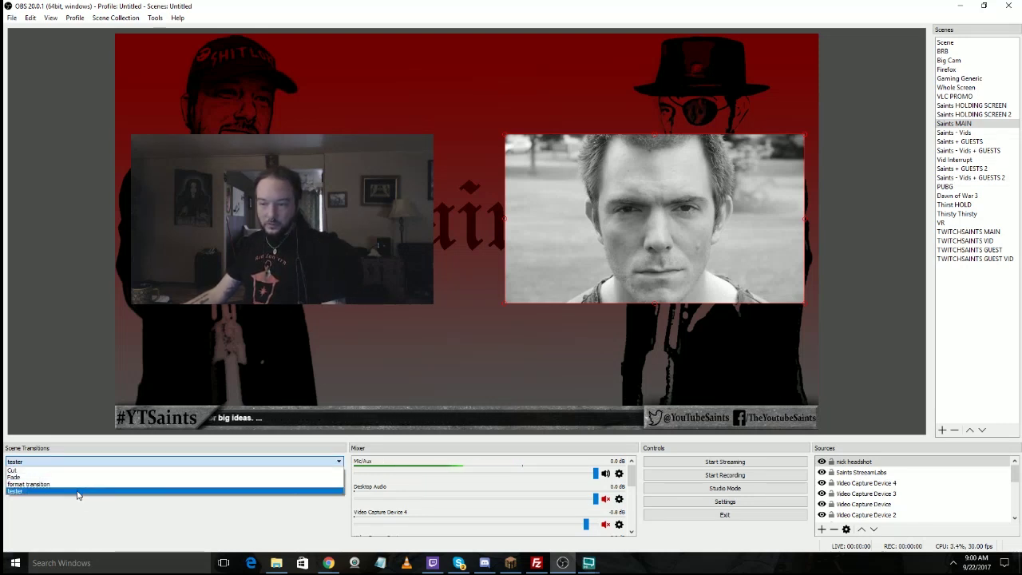
click(75, 490)
click(325, 476)
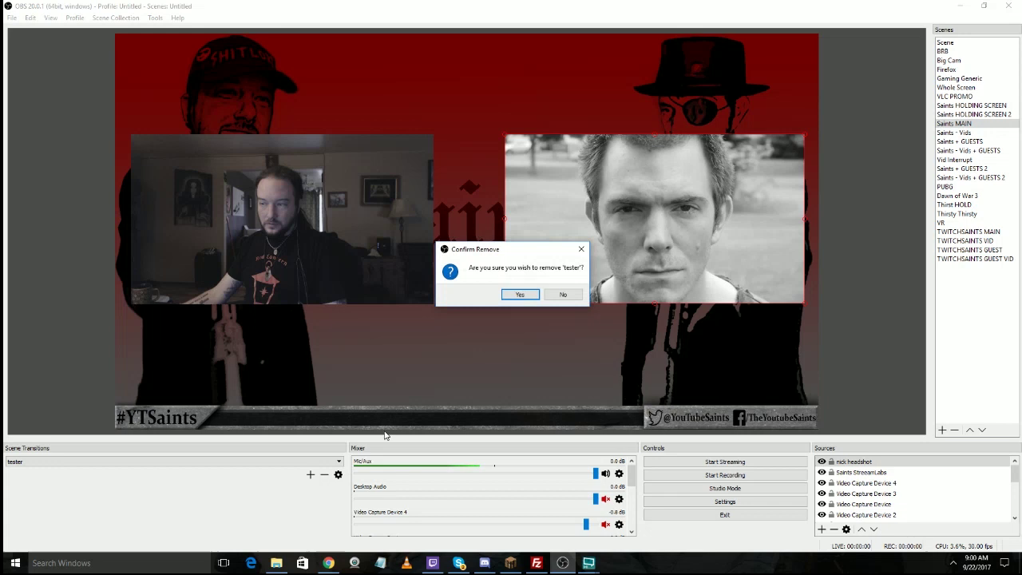
click(520, 295)
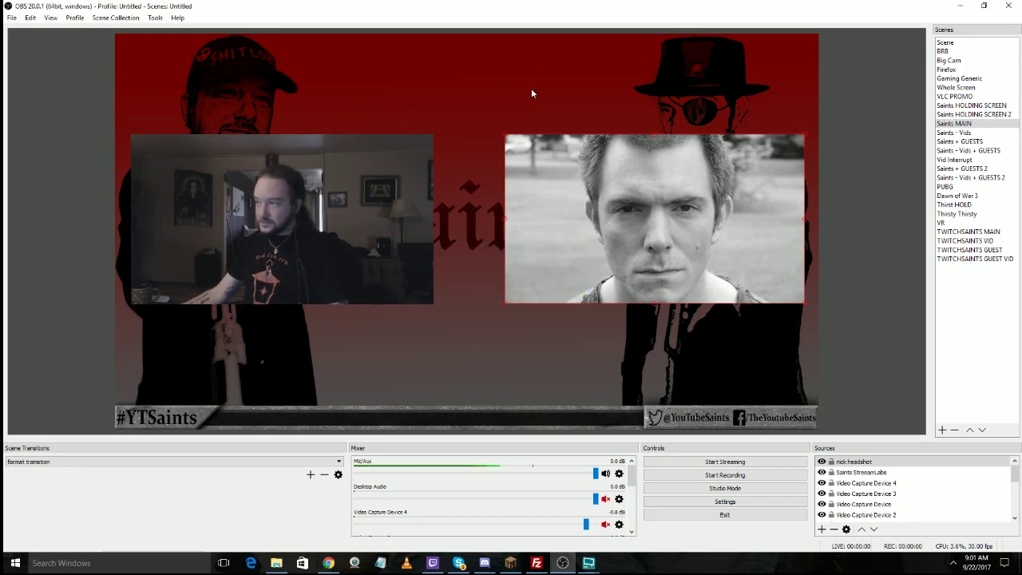
Step: Preview the format transition by switching to the Saints - Vids scene and back to Big Cam
click(973, 134)
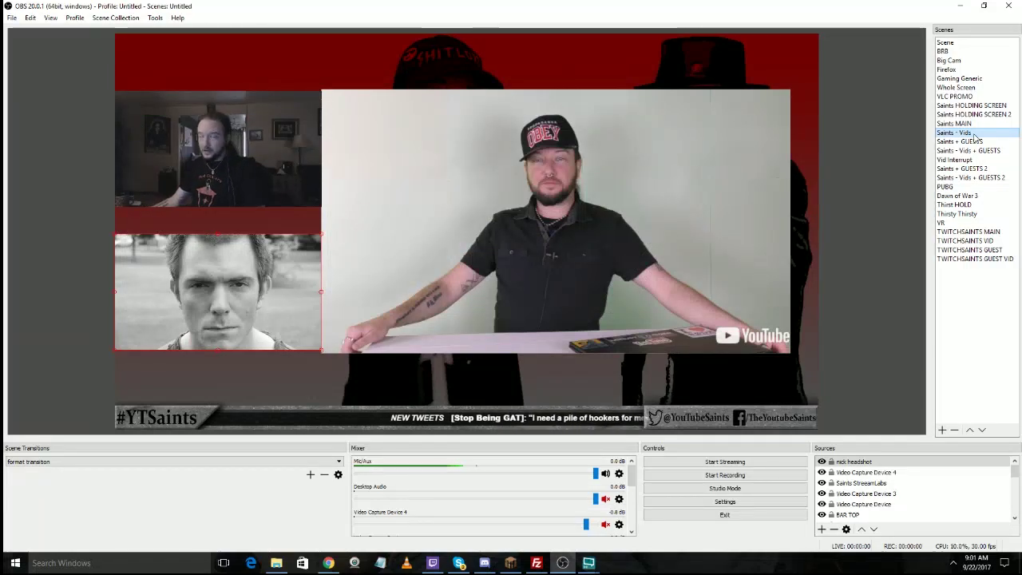
click(961, 61)
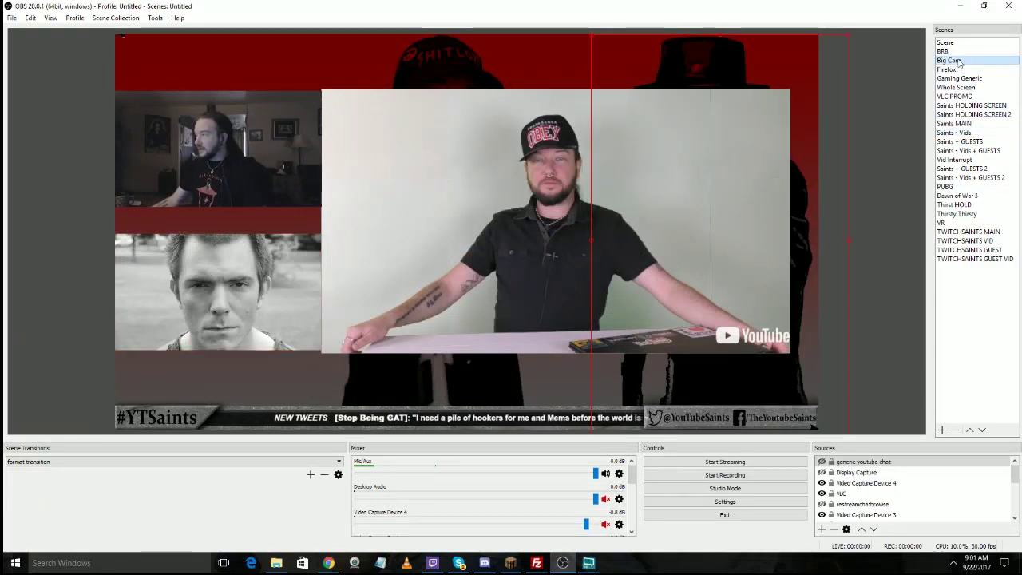